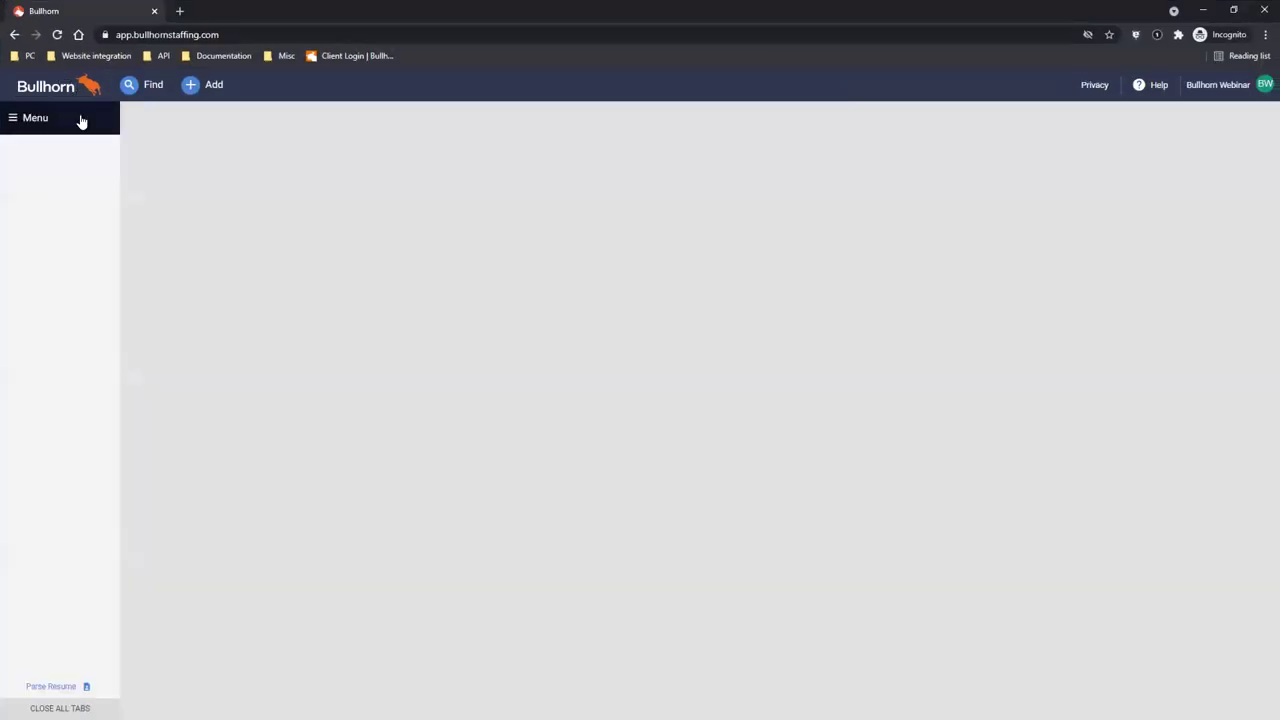
# - Open the Jobs list and widen the Id column so that each full job ID fits on one line
pyautogui.click(80, 120)
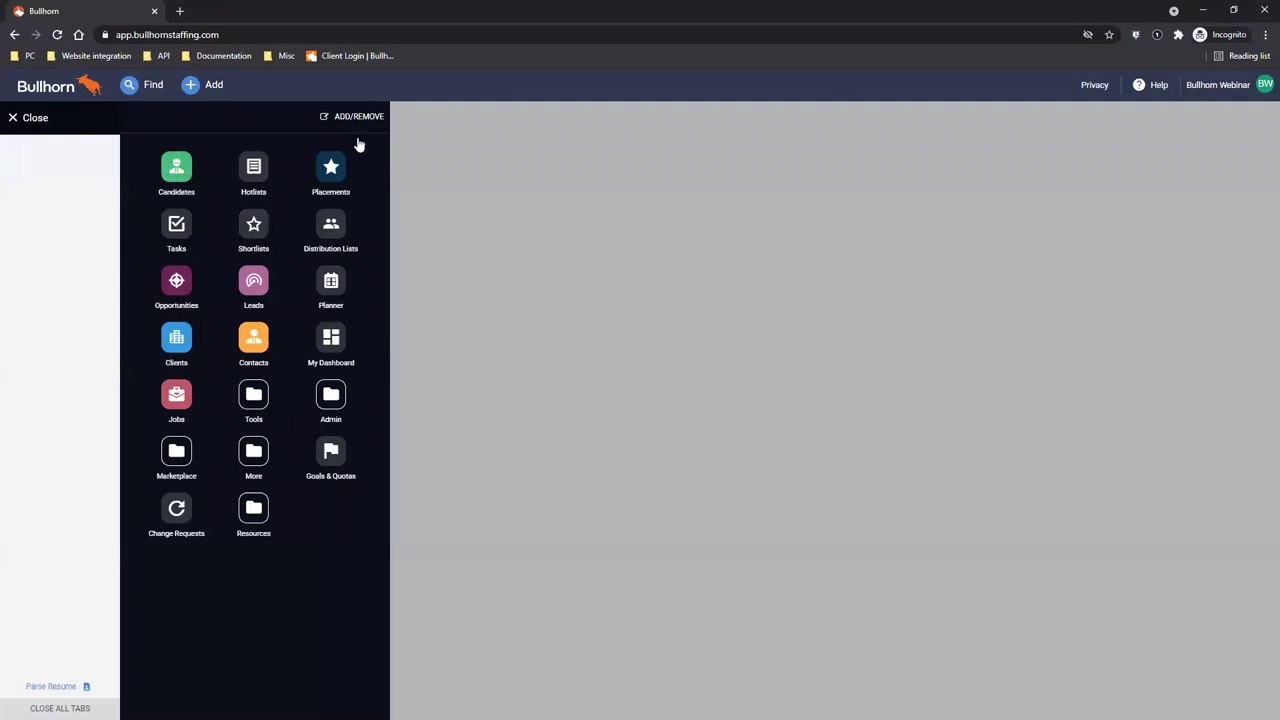
pyautogui.click(183, 402)
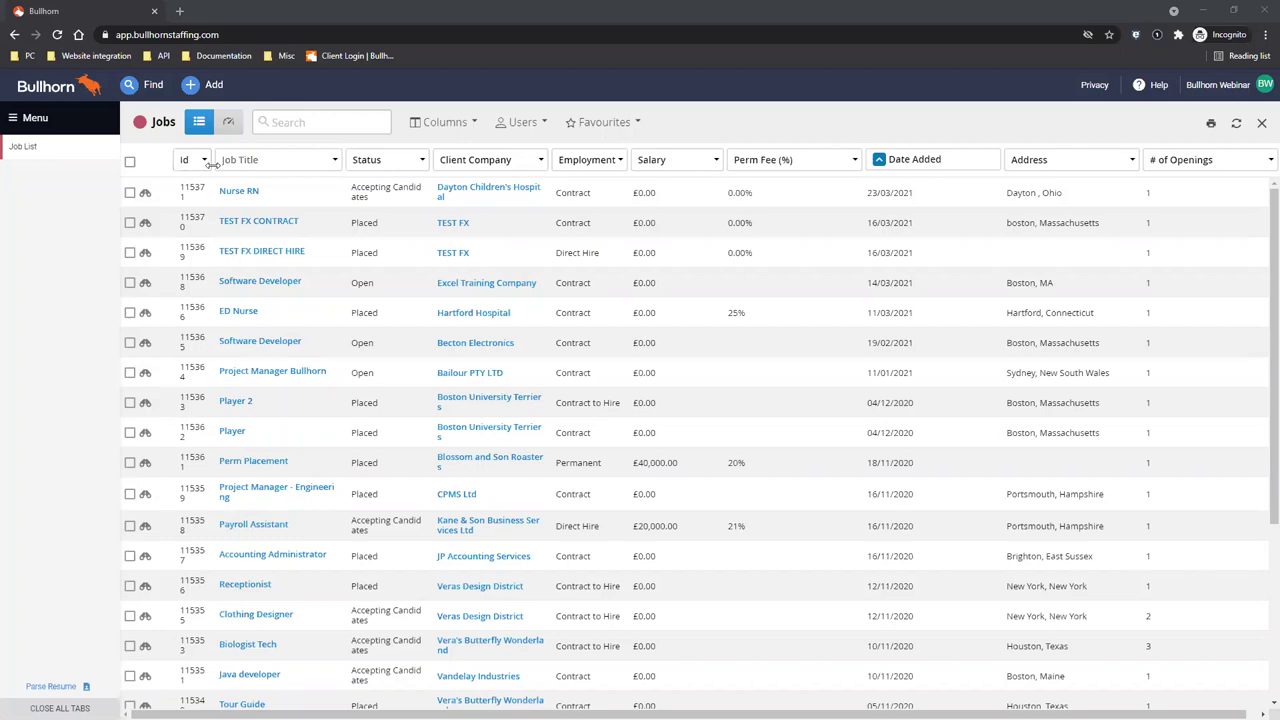
pyautogui.moveTo(213, 166); pyautogui.dragTo(237, 177)
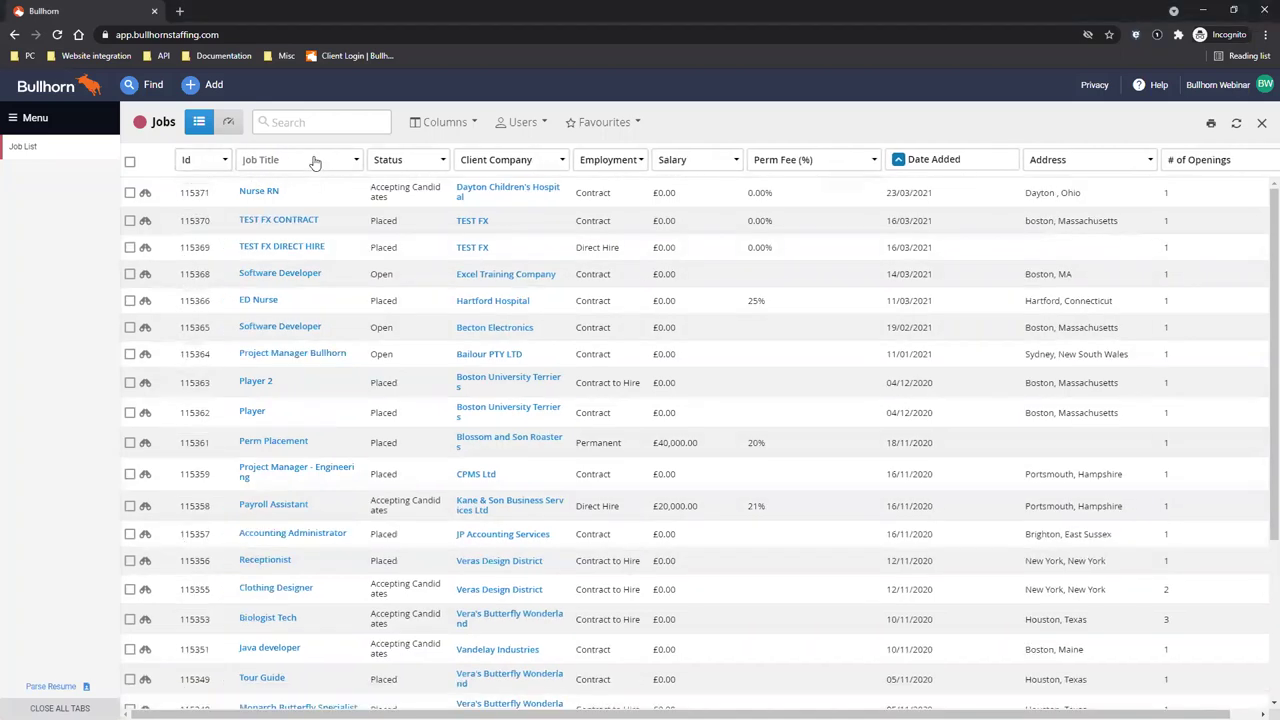
# - Move the Status column behind Client Company and slightly widen the Job Title column
pyautogui.moveTo(430, 180); pyautogui.dragTo(577, 169)
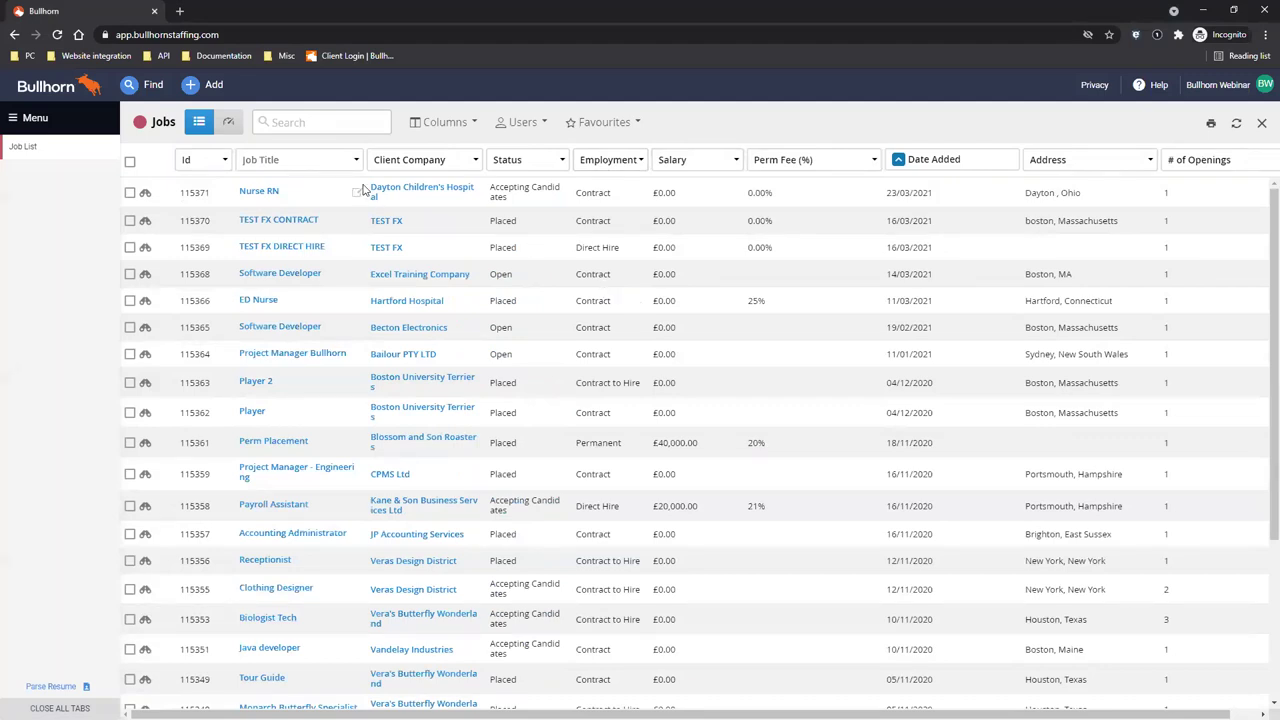
pyautogui.moveTo(365, 165)
pyautogui.mouseDown()
pyautogui.moveTo(550, 175)
pyautogui.moveTo(370, 168)
pyautogui.mouseUp()
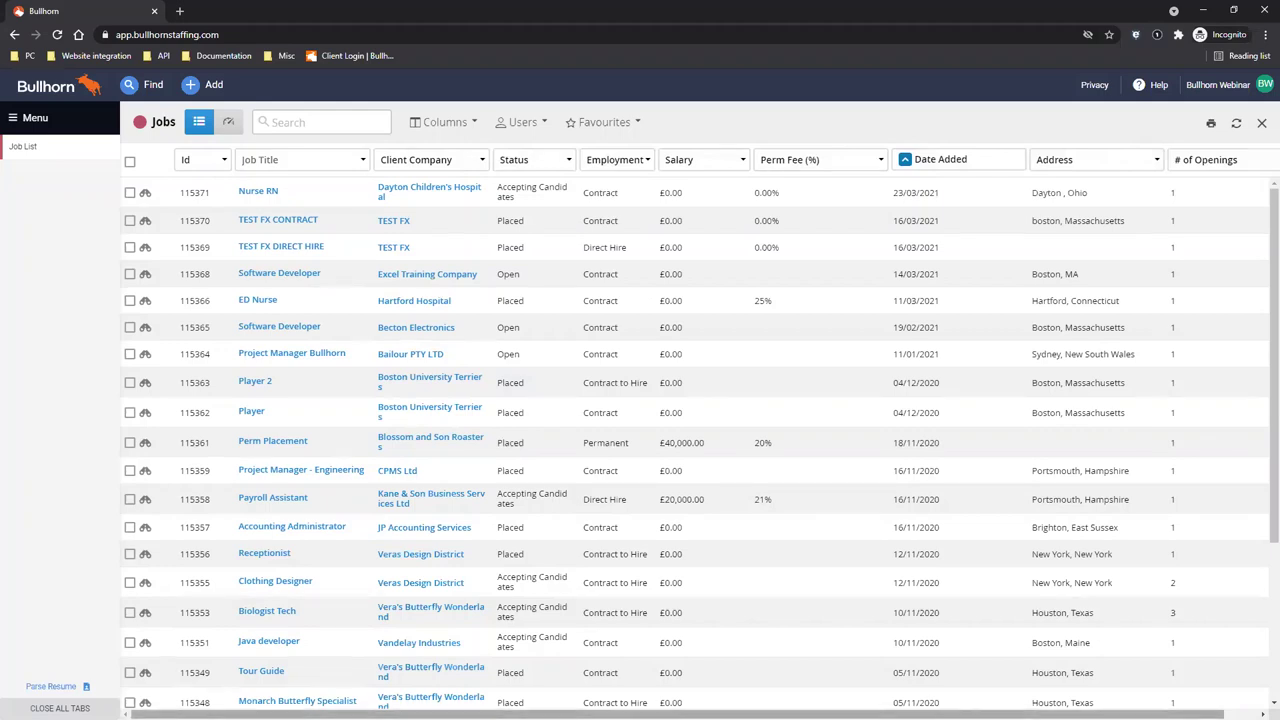
pyautogui.hscroll(1, 690, 434)
pyautogui.hscroll(-1, 690, 434)
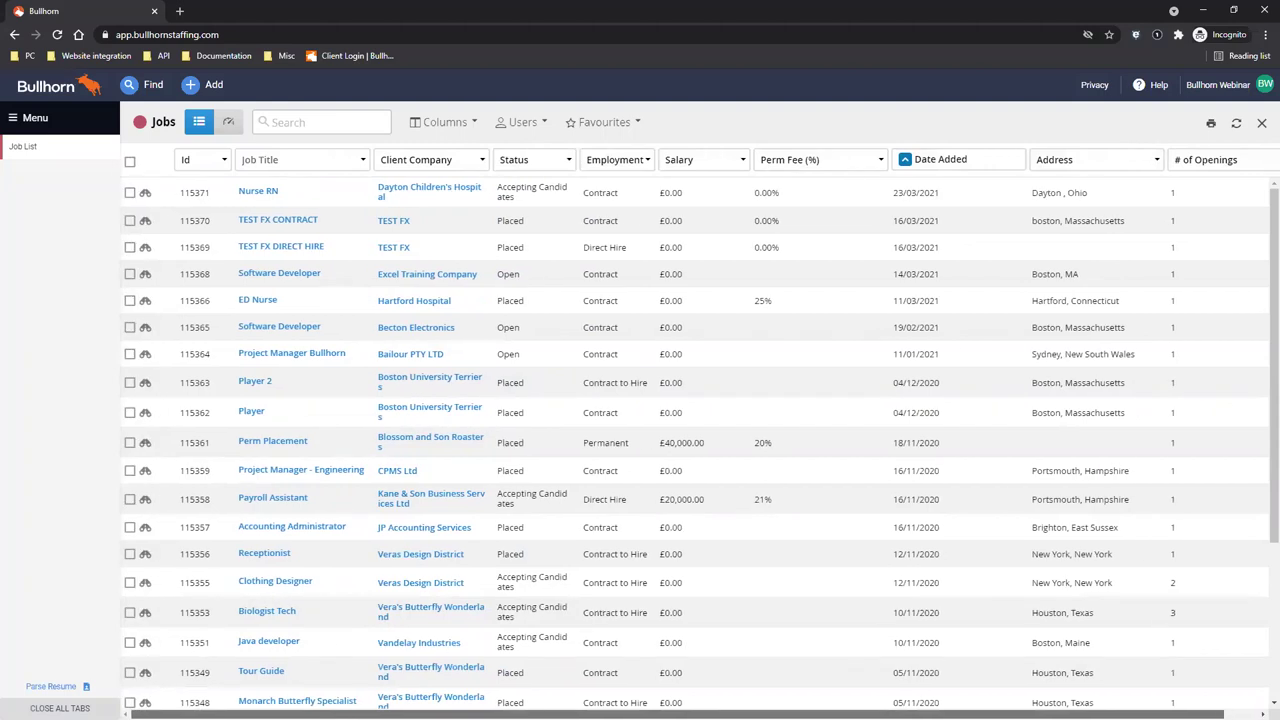
pyautogui.hscroll(1, 690, 434)
pyautogui.hscroll(-1, 690, 434)
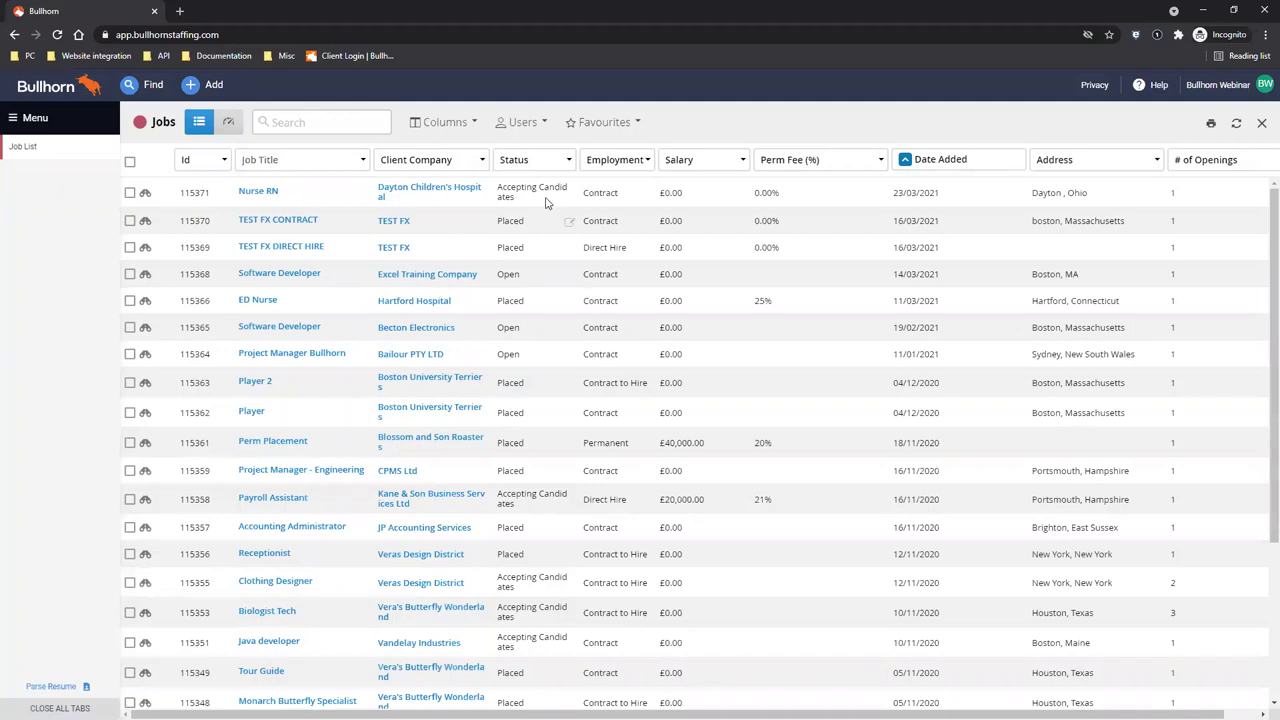
# - View the Client Company column's sort and filter options, and filter the Status column by Accepting Candidates
pyautogui.click(473, 165)
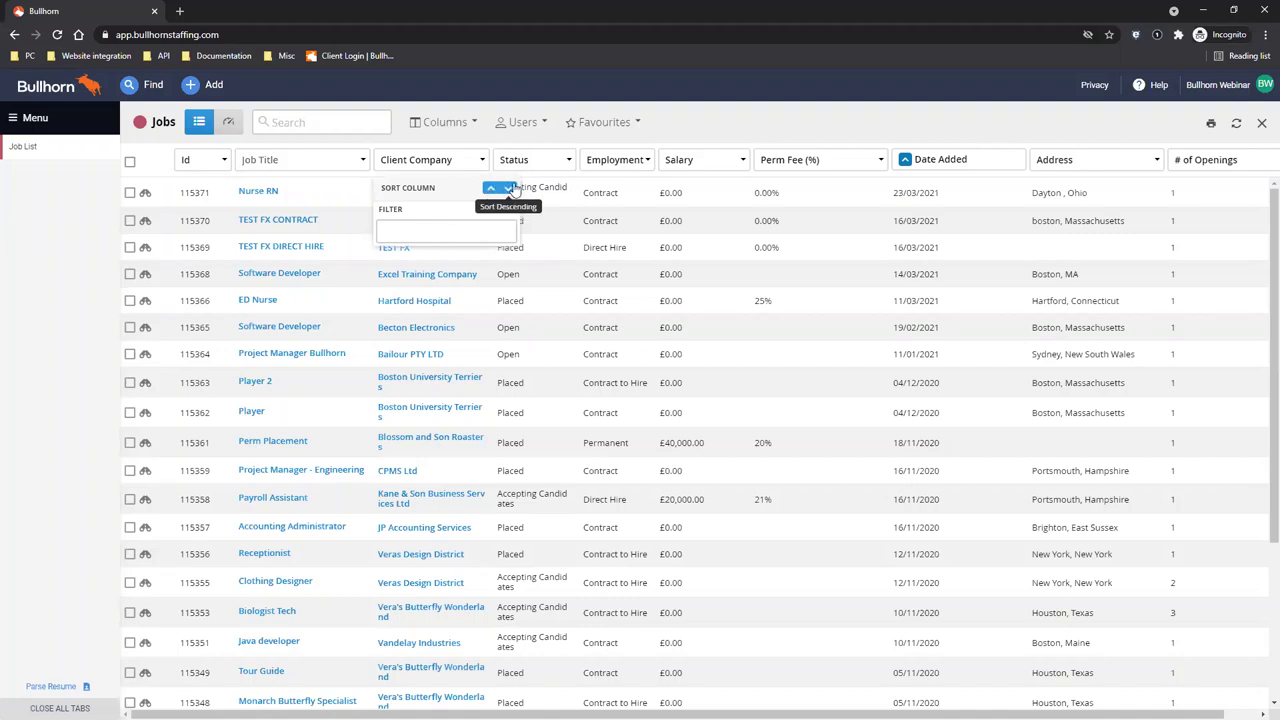
pyautogui.click(475, 229)
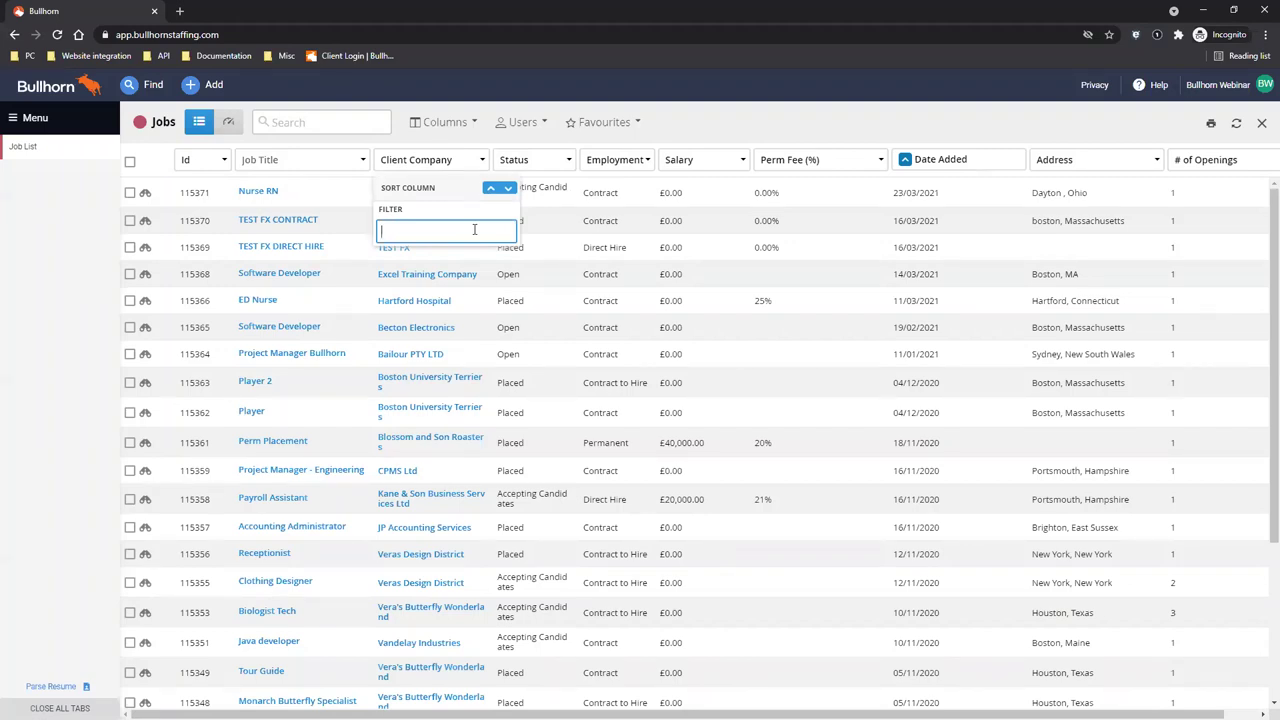
pyautogui.click(543, 168)
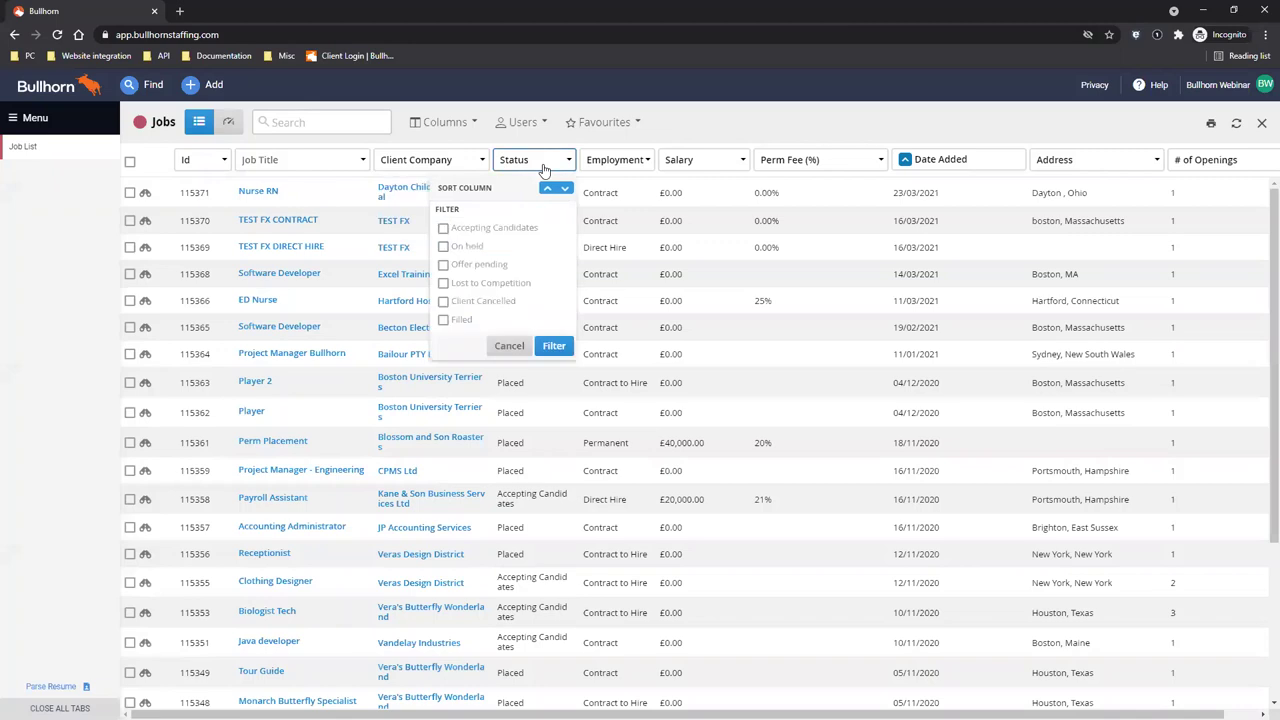
pyautogui.click(500, 229)
pyautogui.click(515, 160)
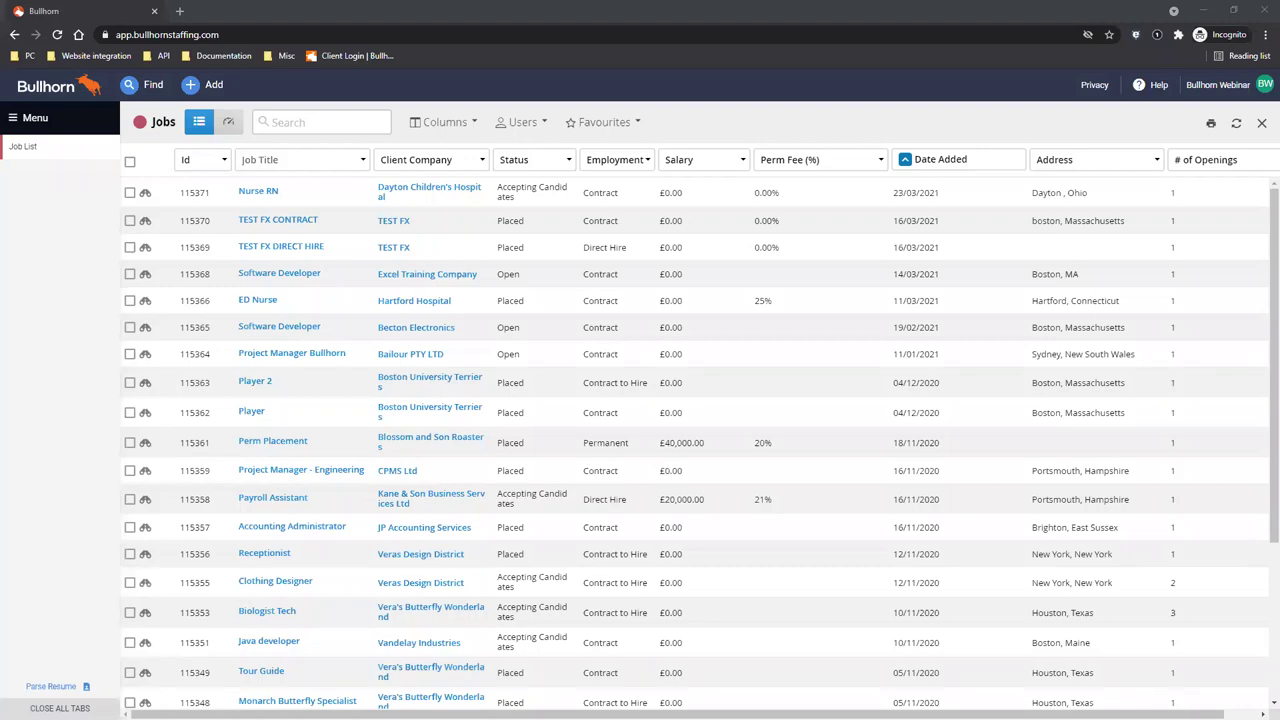
# - Reset the job list's columns to the default layout
pyautogui.click(433, 128)
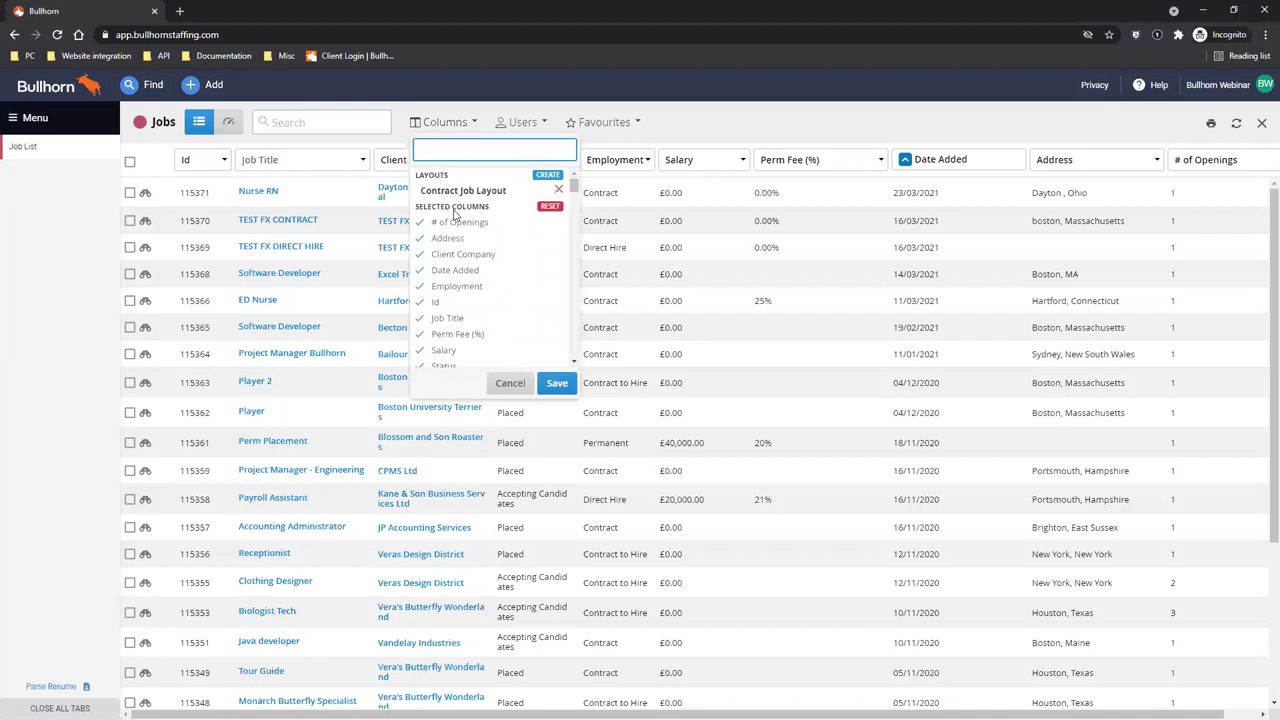
pyautogui.scroll(-1, 455, 213)
pyautogui.scroll(1, 457, 215)
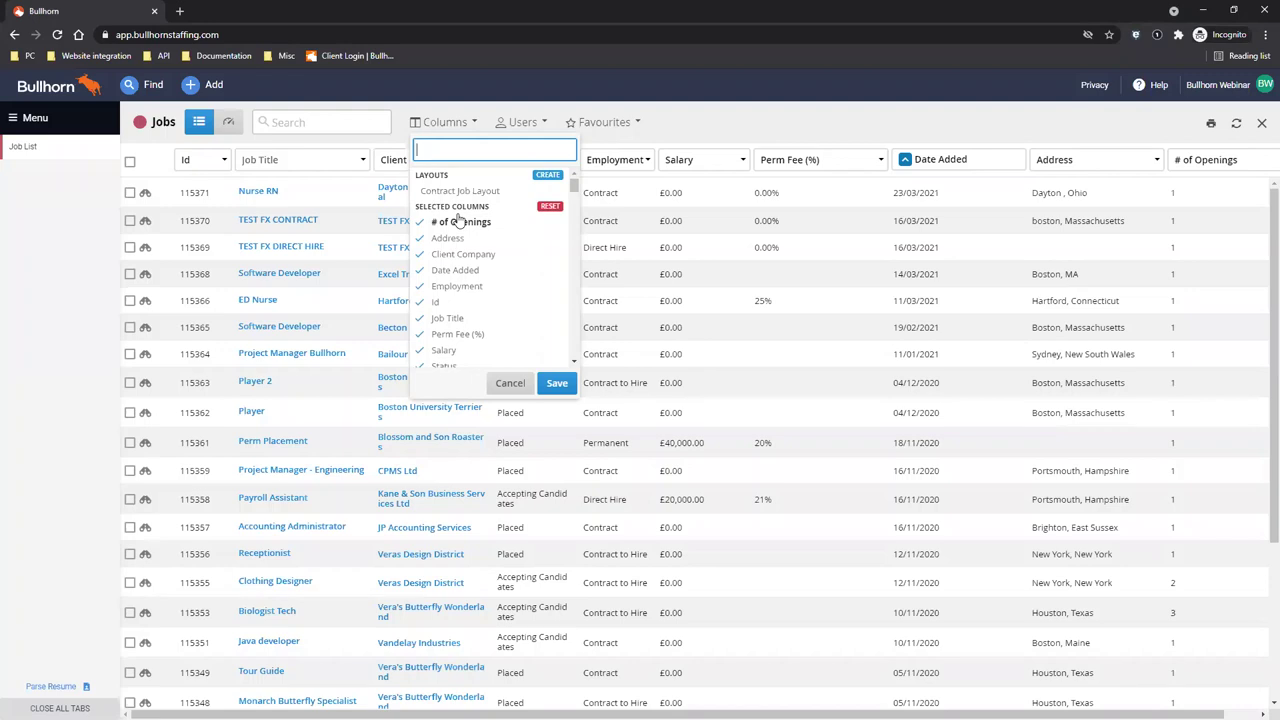
pyautogui.click(550, 206)
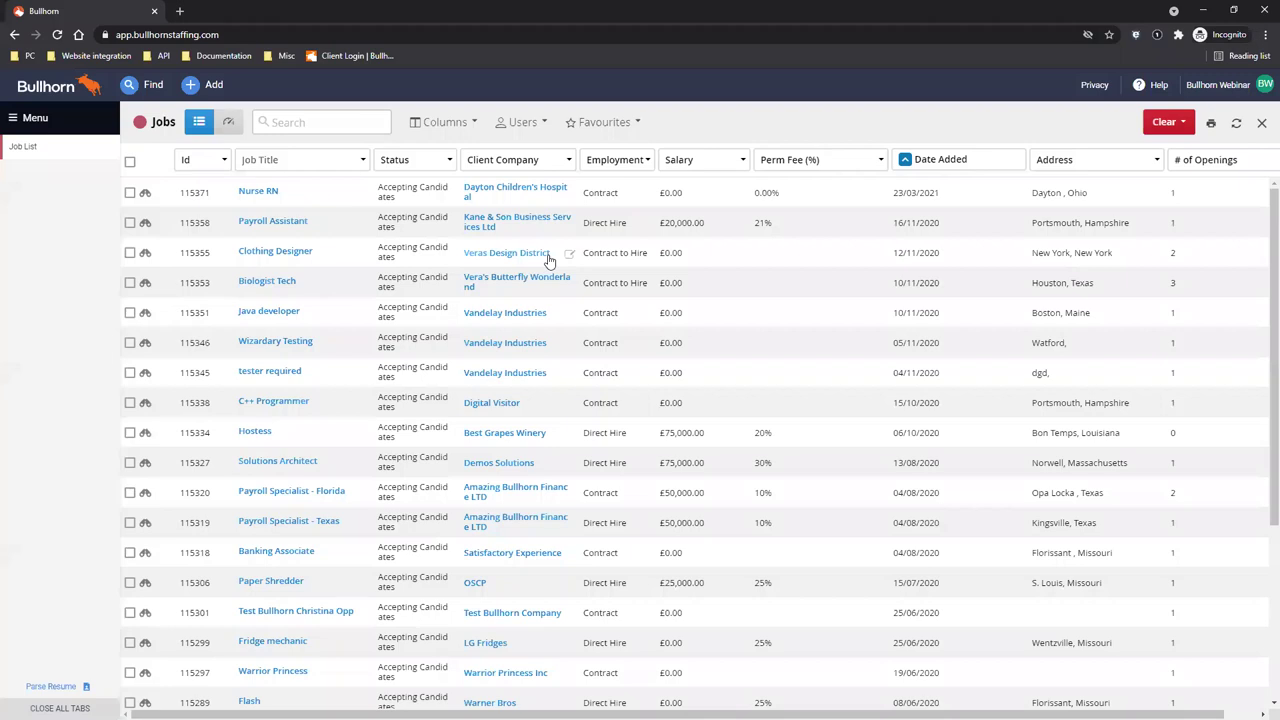
# - Deselect the Perm Fee (%) and Salary columns in the job list's column selection
pyautogui.click(462, 128)
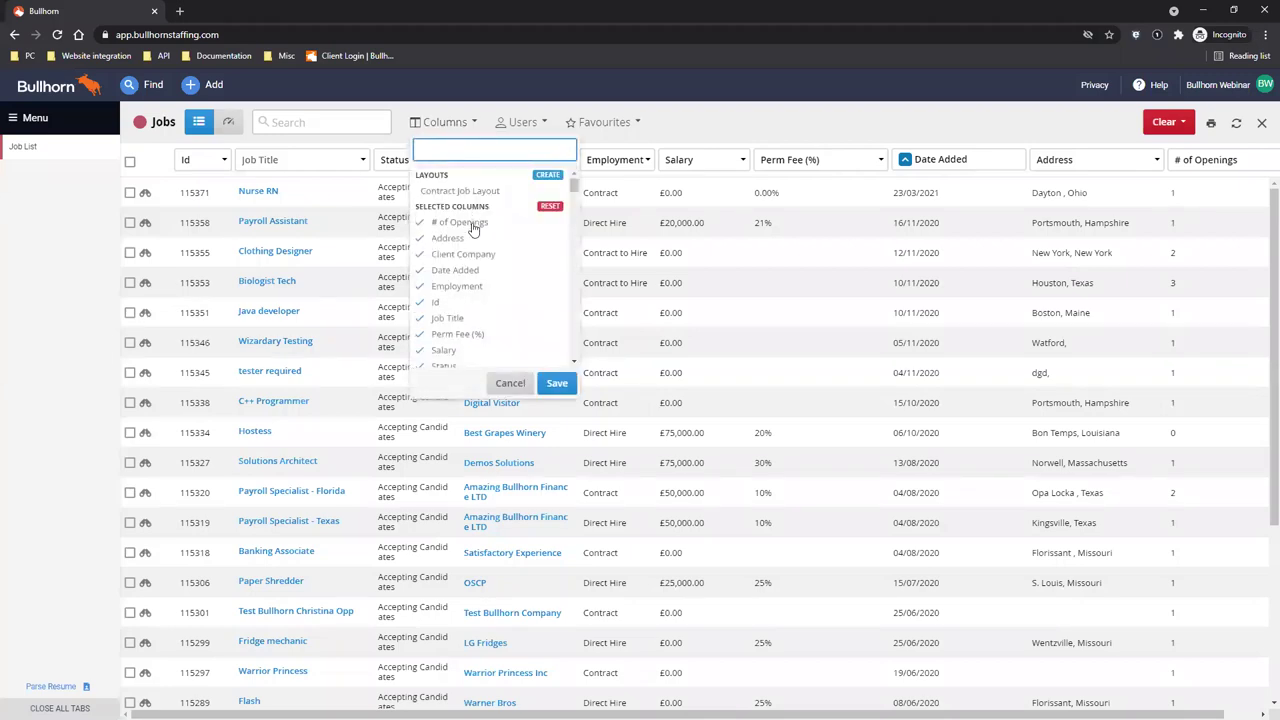
pyautogui.scroll(-1, 480, 280)
pyautogui.scroll(1, 486, 286)
pyautogui.click(477, 338)
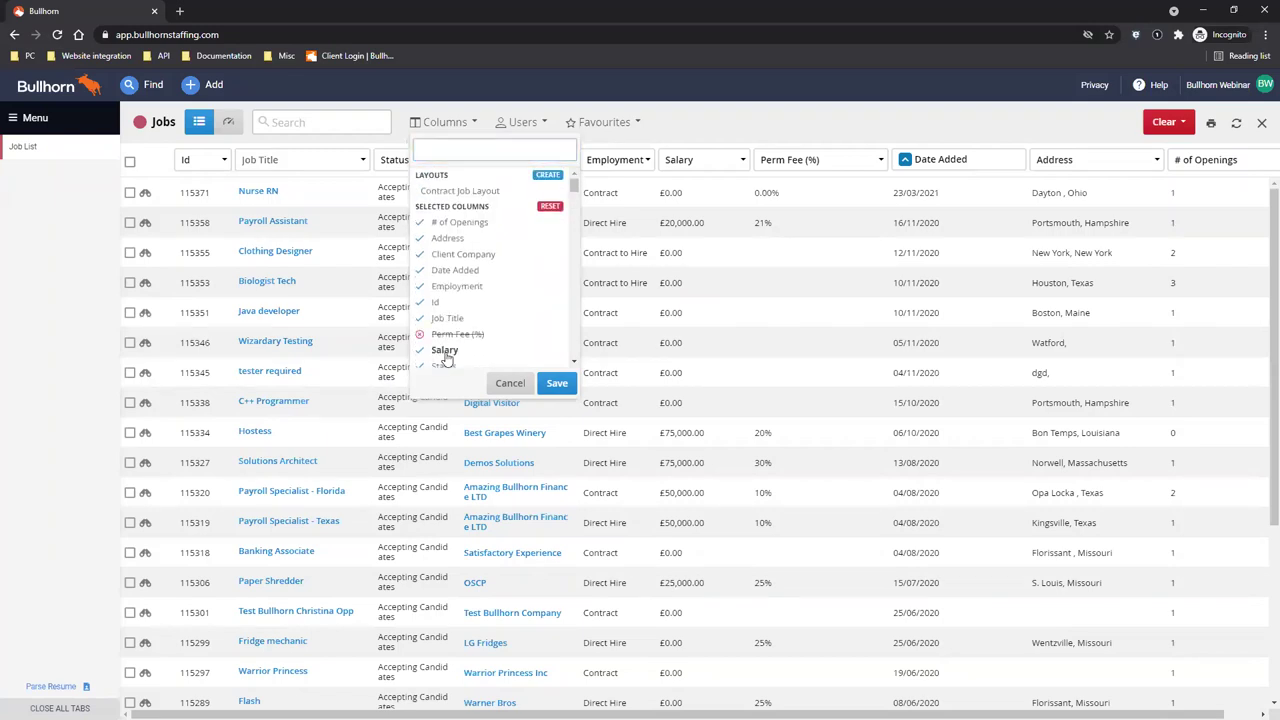
pyautogui.click(446, 355)
# - Find the Scheduled End column among the available columns by searching for "sch" and select it
pyautogui.scroll(-1, 453, 300)
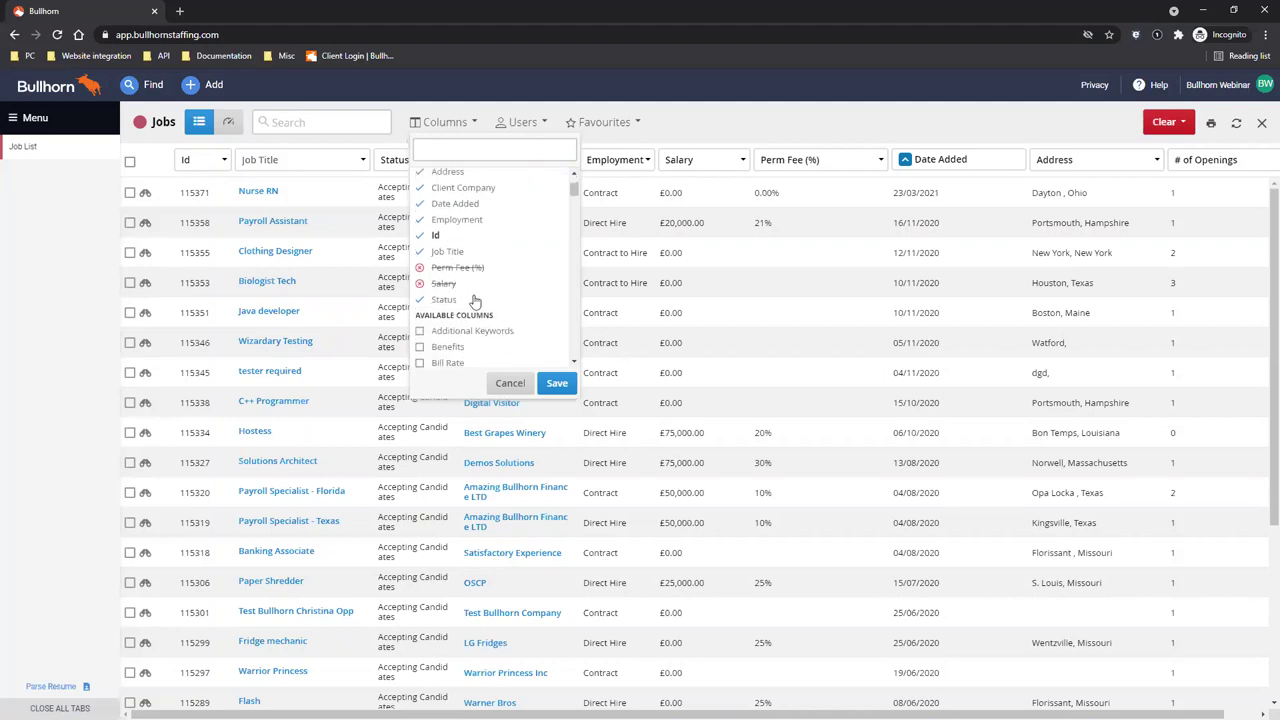
pyautogui.scroll(-1, 458, 280)
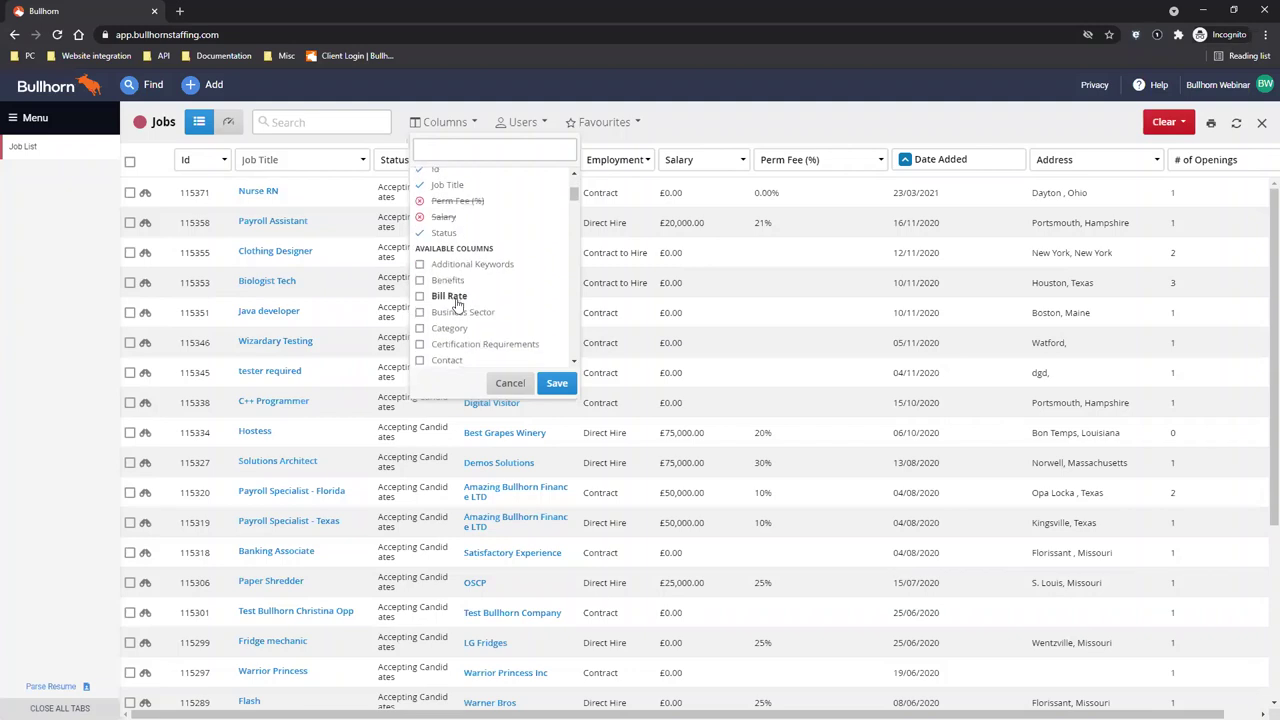
pyautogui.scroll(-1, 462, 300)
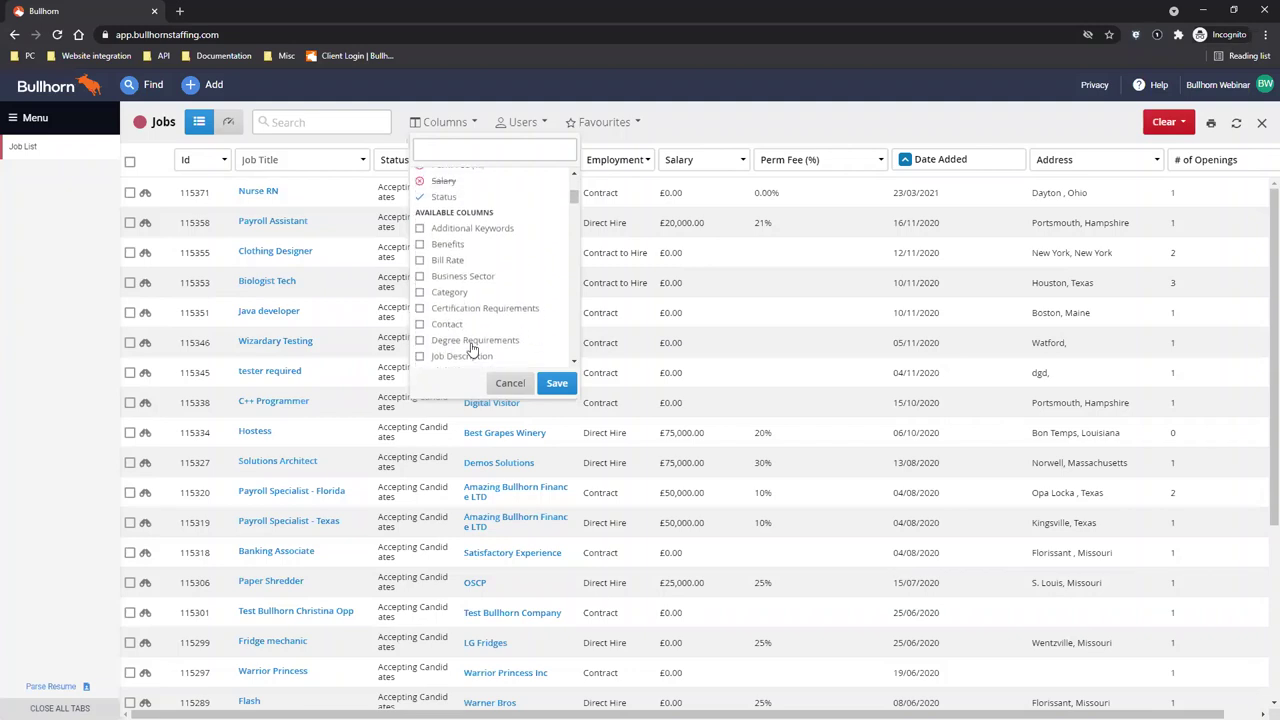
pyautogui.scroll(3, 490, 280)
pyautogui.scroll(1, 502, 247)
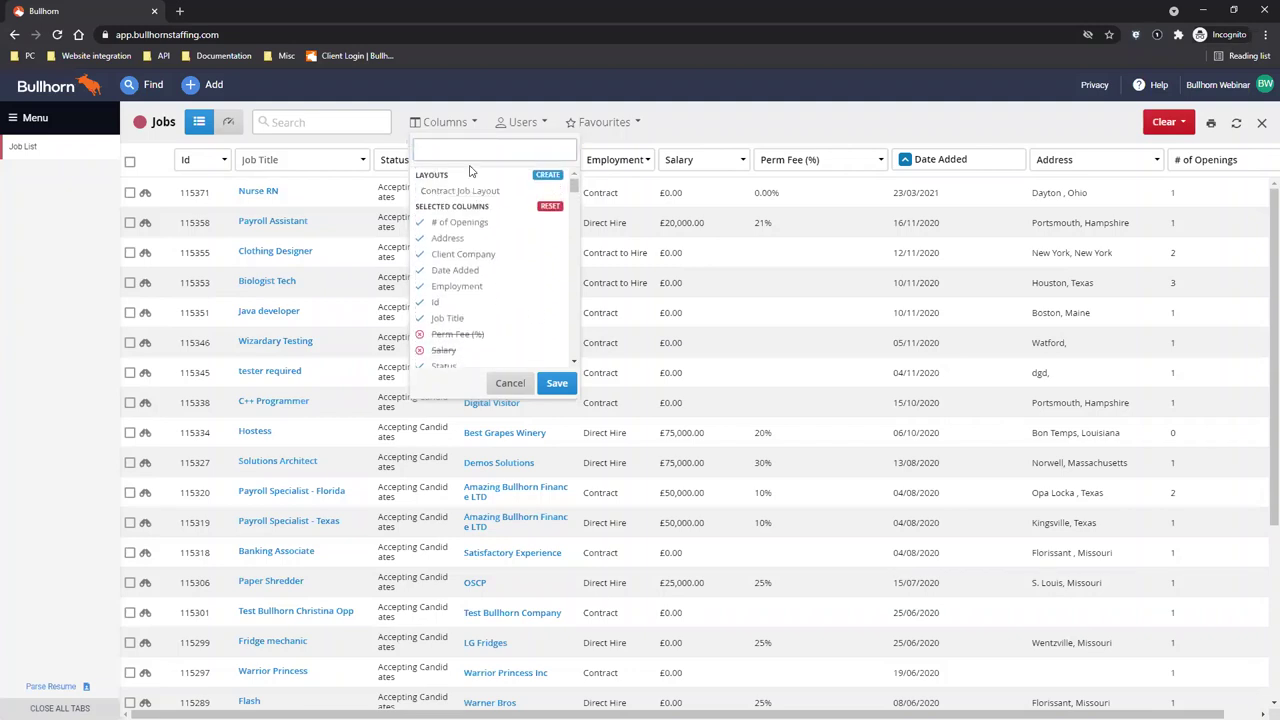
pyautogui.click(466, 153)
pyautogui.write('sch')
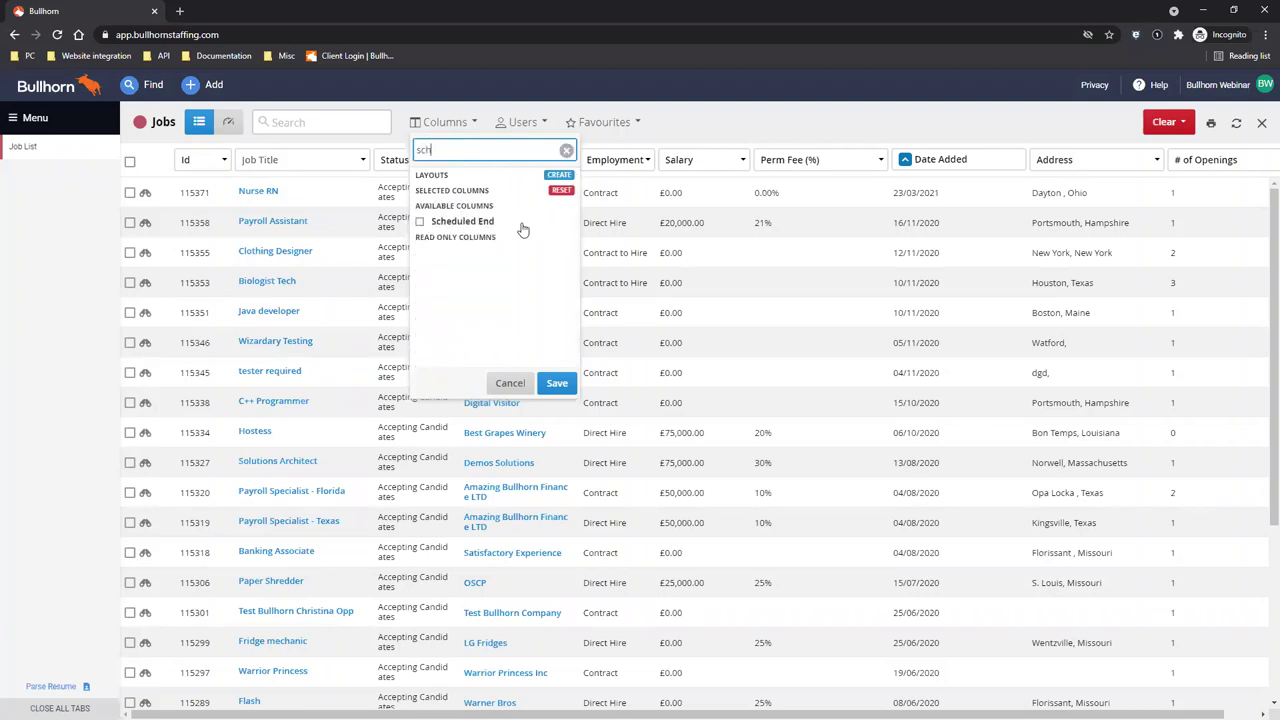
pyautogui.click(517, 224)
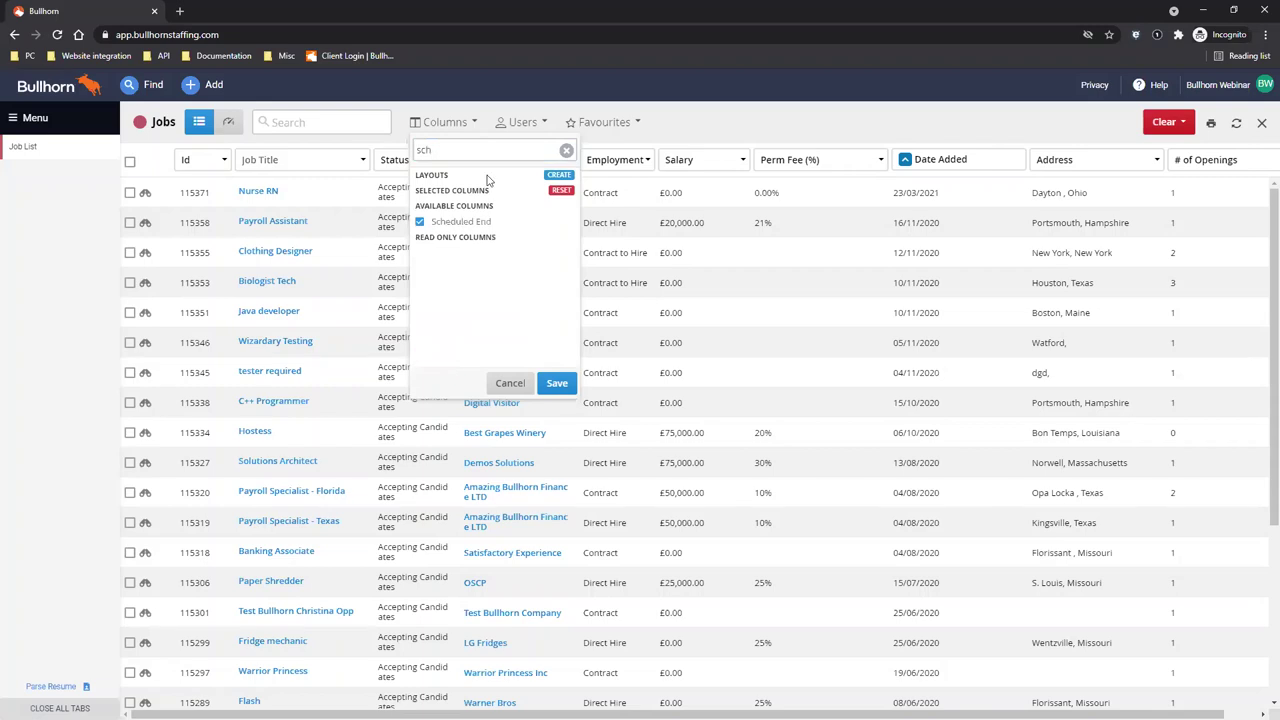
# - Find and select the Bill Rate and Pay Rate columns as well, and save the column selection
pyautogui.click(566, 150)
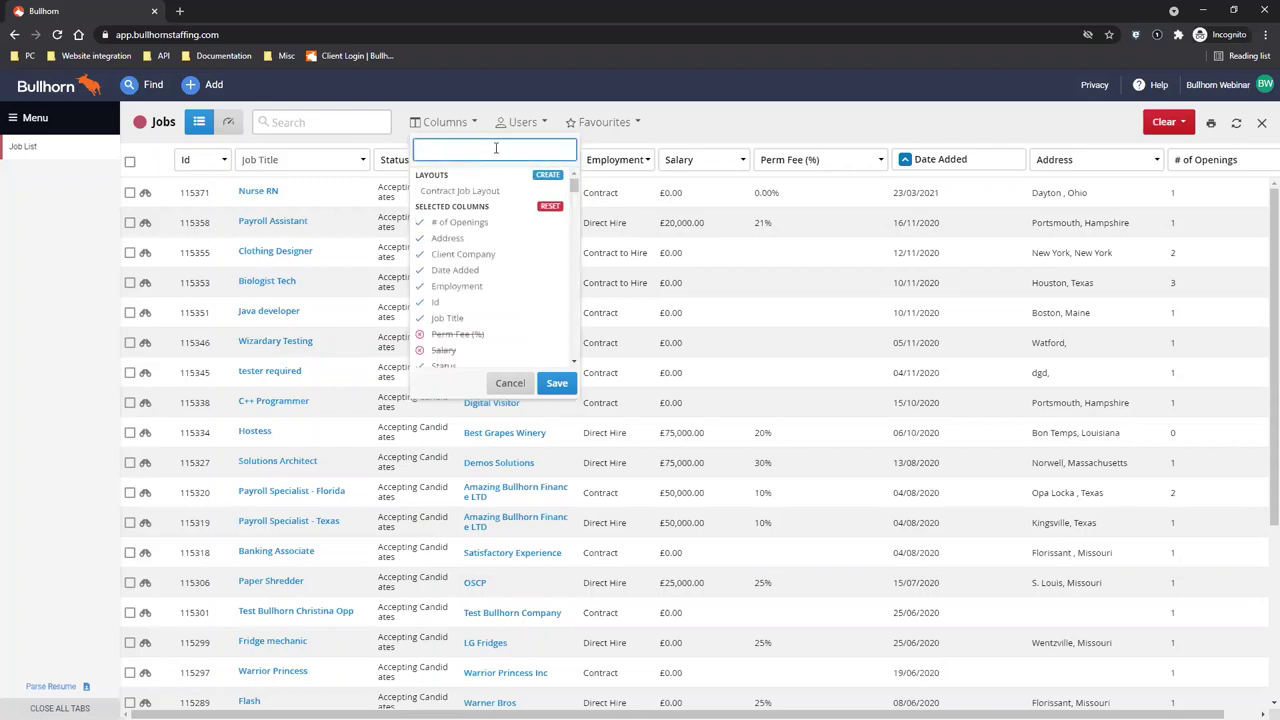
pyautogui.write('bill')
pyautogui.click(472, 147)
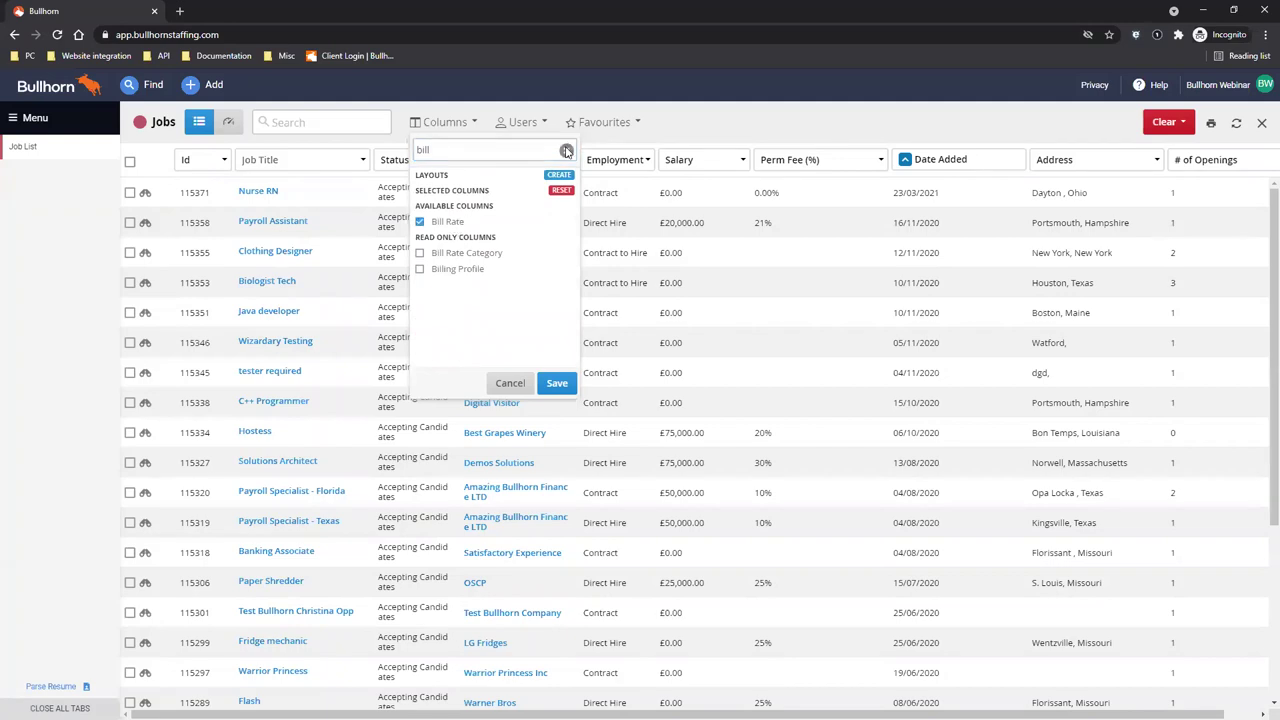
pyautogui.press('BackSpace')
pyautogui.press('BackSpace')
pyautogui.press('BackSpace')
pyautogui.press('BackSpace')
pyautogui.write('pay r')
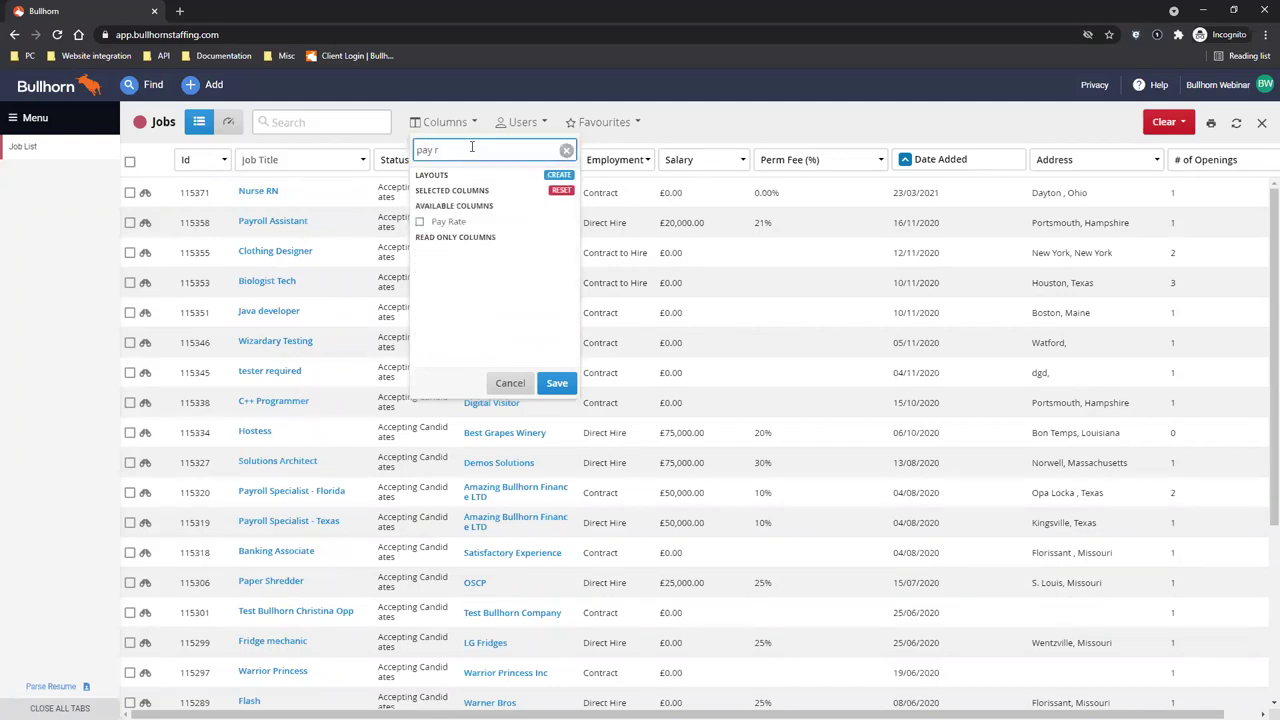
pyautogui.click(452, 228)
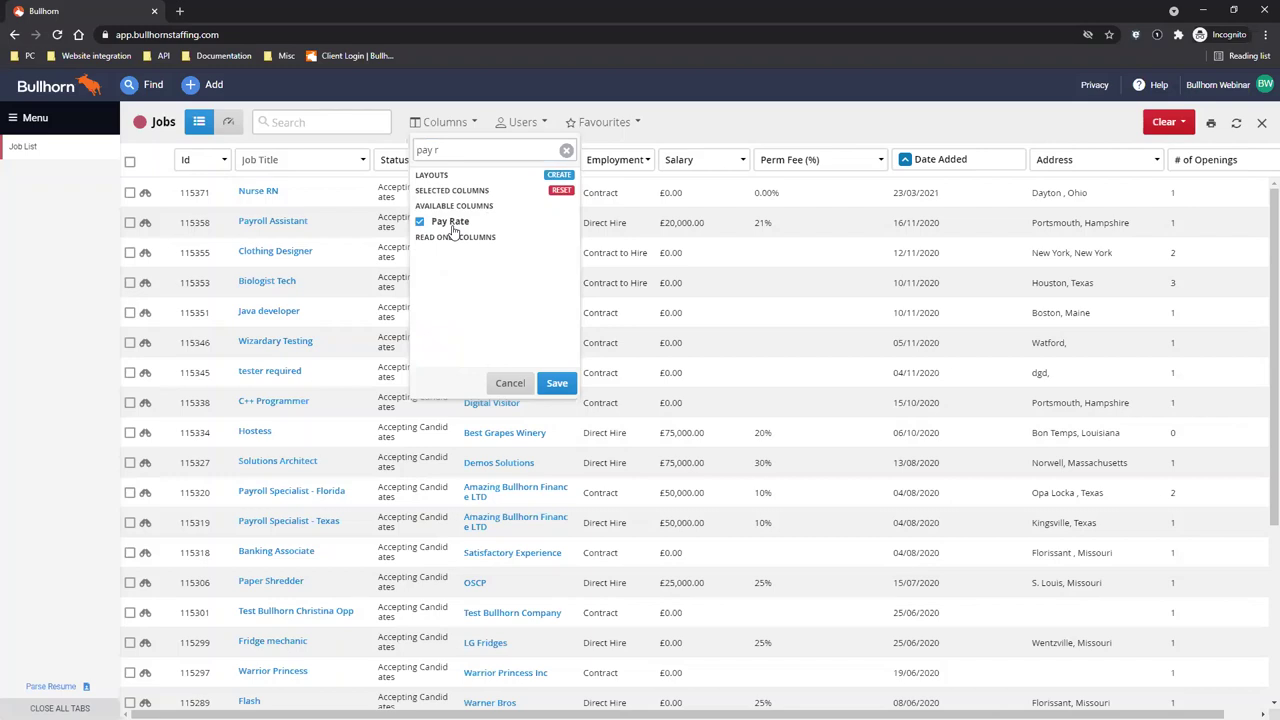
pyautogui.click(558, 384)
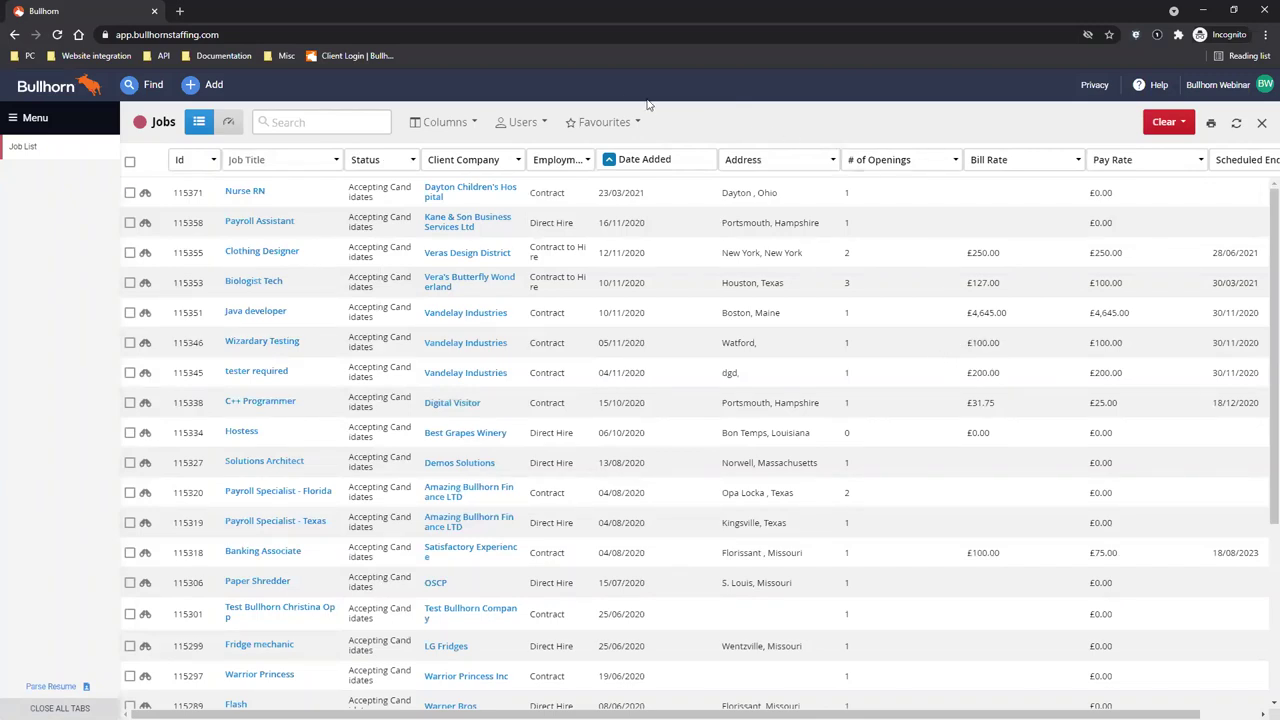
# - Save the current column arrangement as a new layout named Contract Job Layout
pyautogui.click(450, 122)
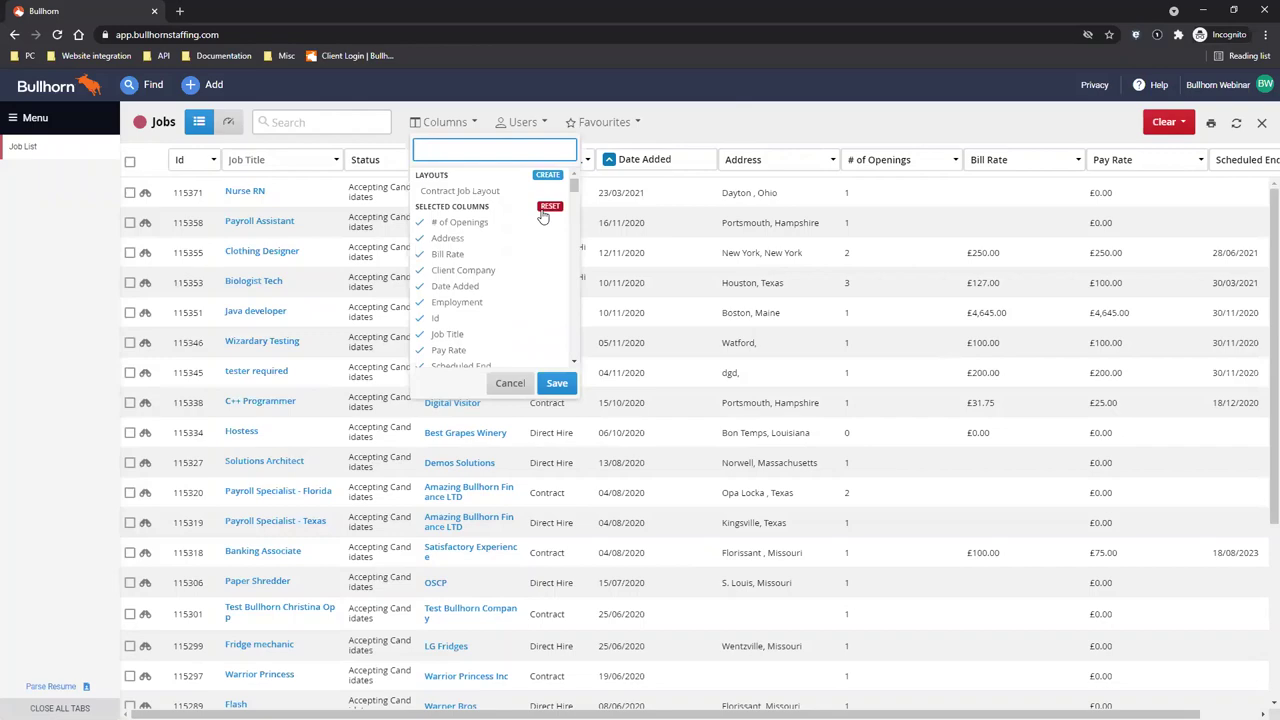
pyautogui.click(547, 175)
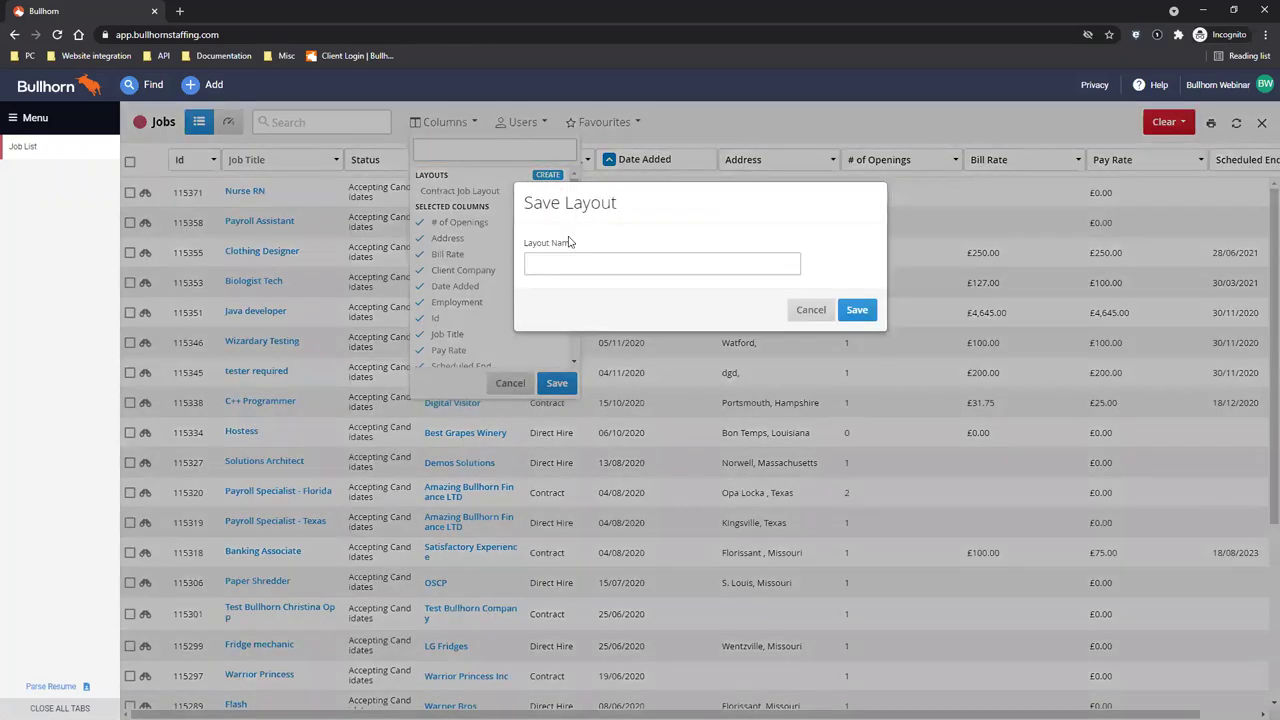
pyautogui.click(576, 263)
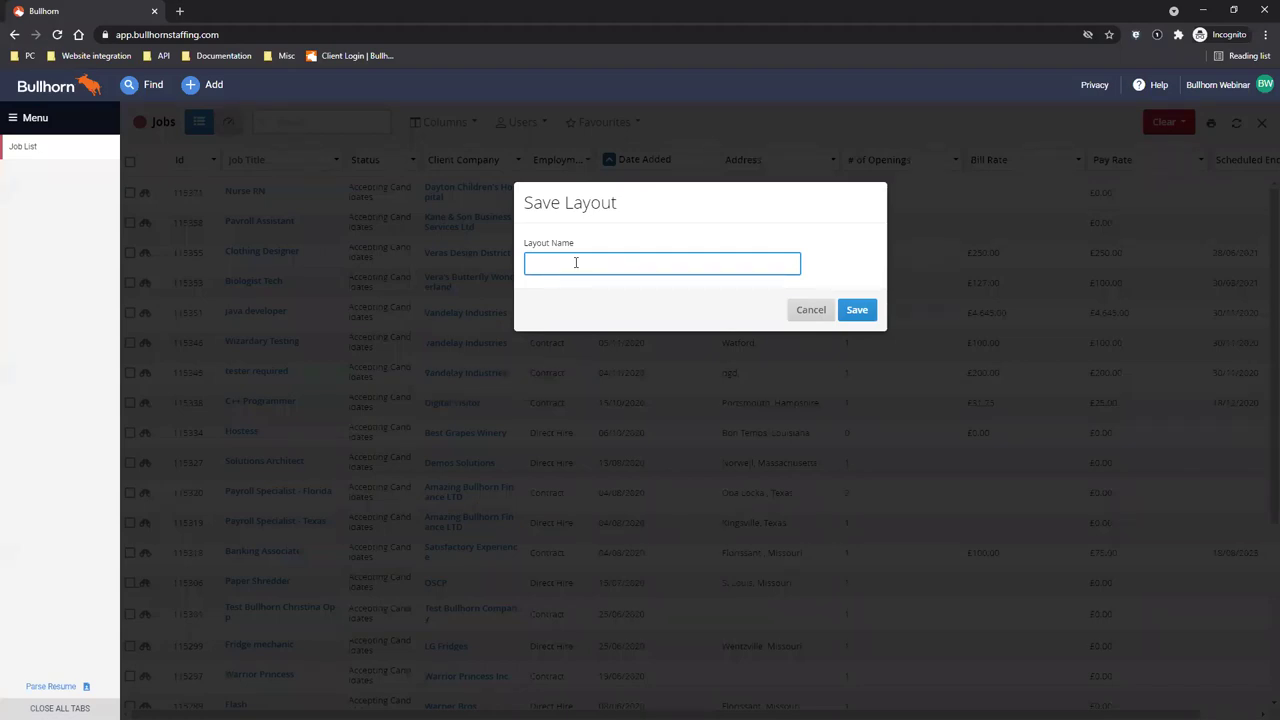
pyautogui.write('Jo')
pyautogui.press('BackSpace')
pyautogui.press('BackSpace')
pyautogui.write('Contract Job Layout')
pyautogui.click(857, 310)
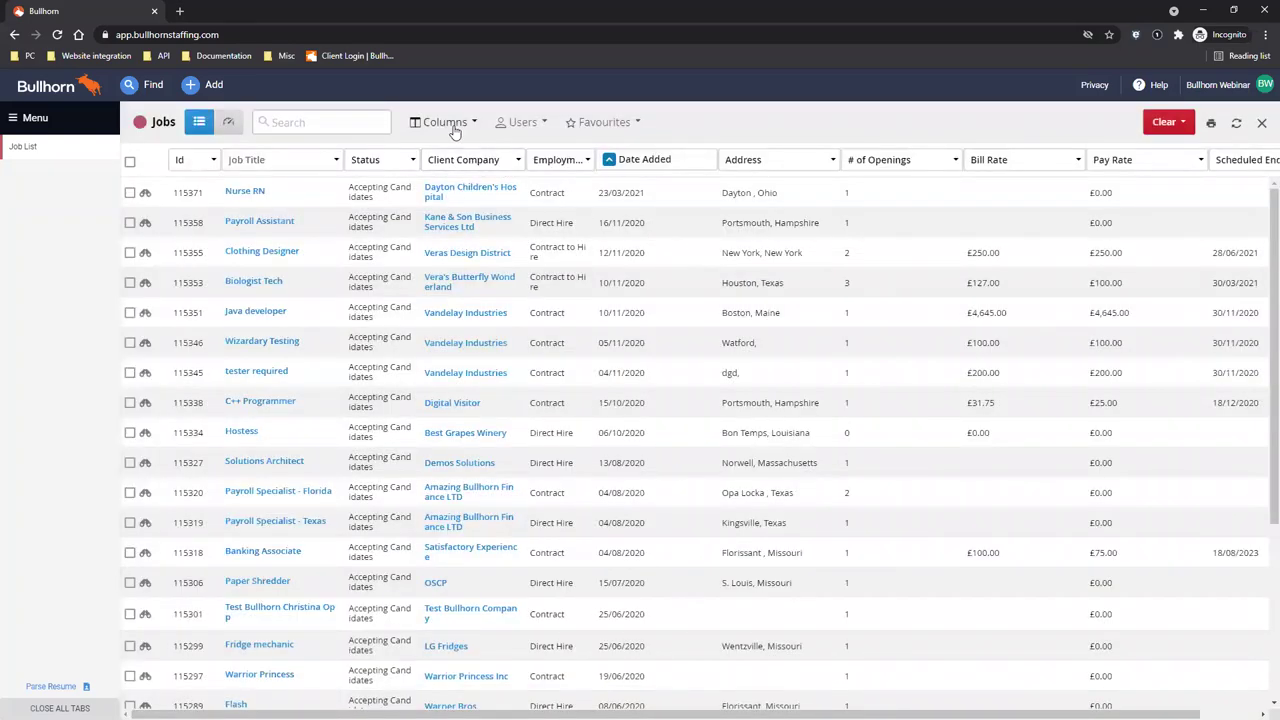
# - Reset the job list to its default columns and reapply the saved Contract Job Layout
pyautogui.click(455, 122)
pyautogui.click(548, 218)
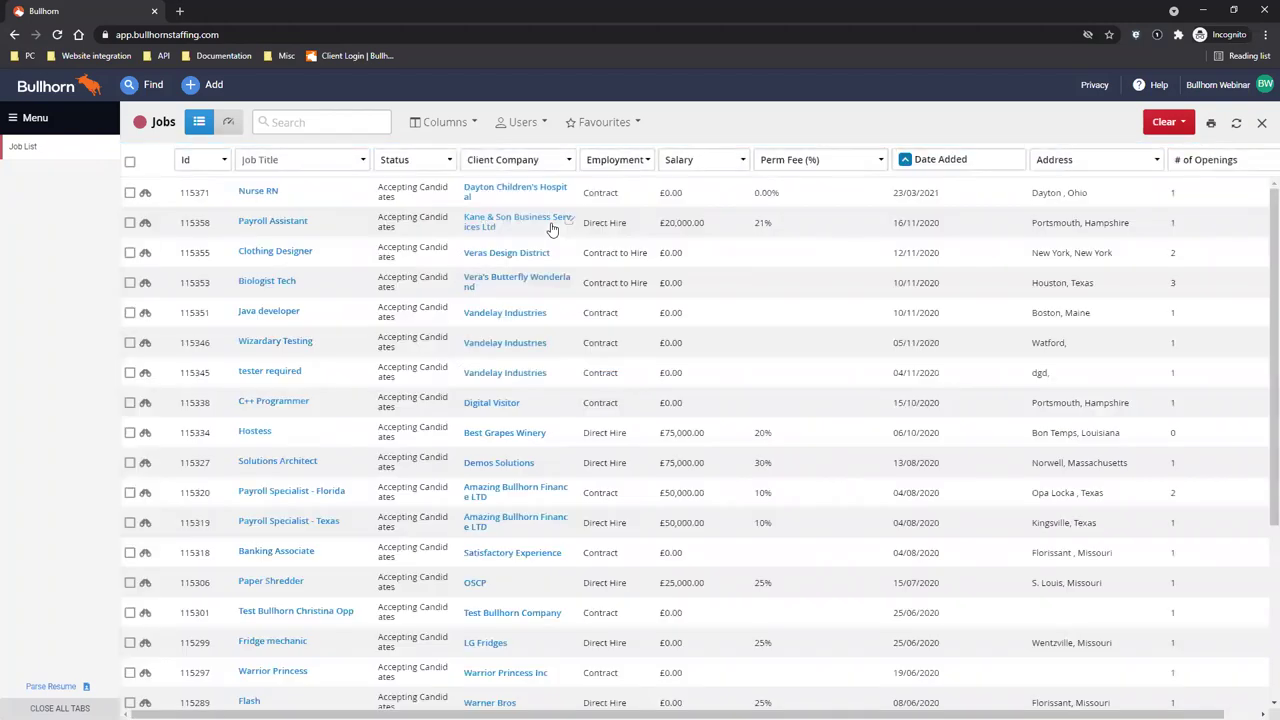
pyautogui.click(446, 127)
pyautogui.click(463, 207)
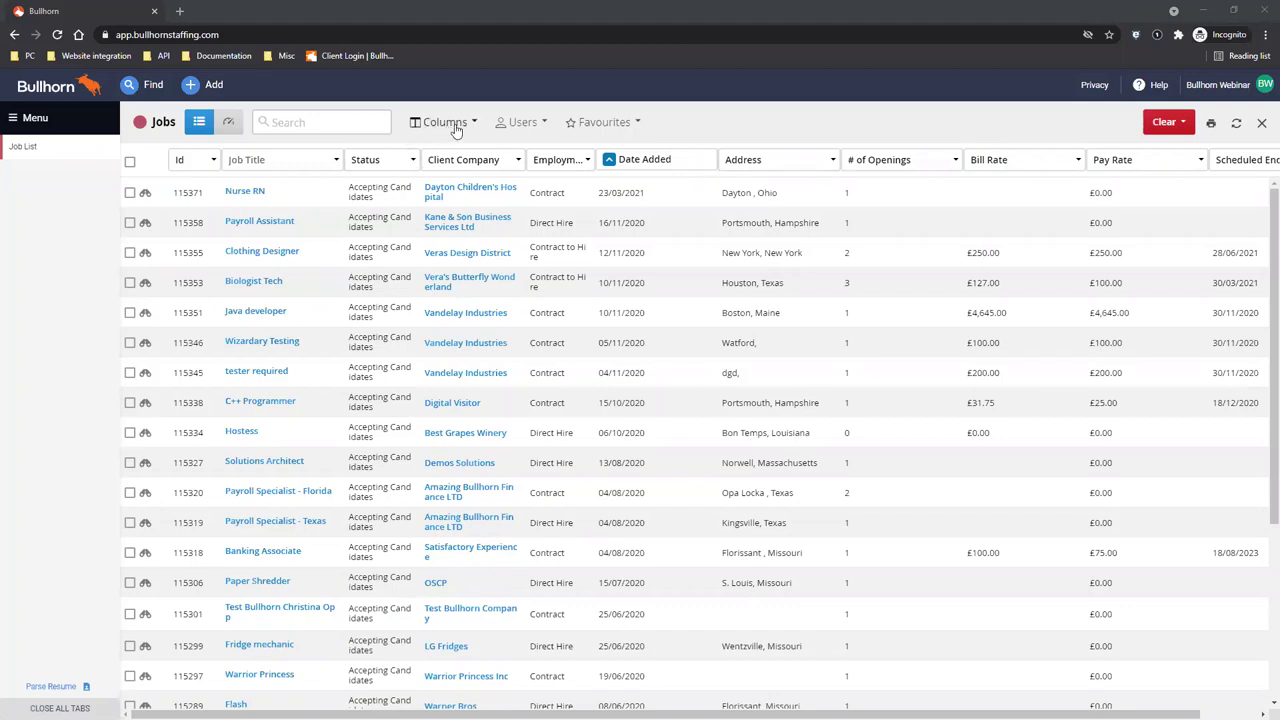
# - View the options for filtering the job list by user or group
pyautogui.click(528, 124)
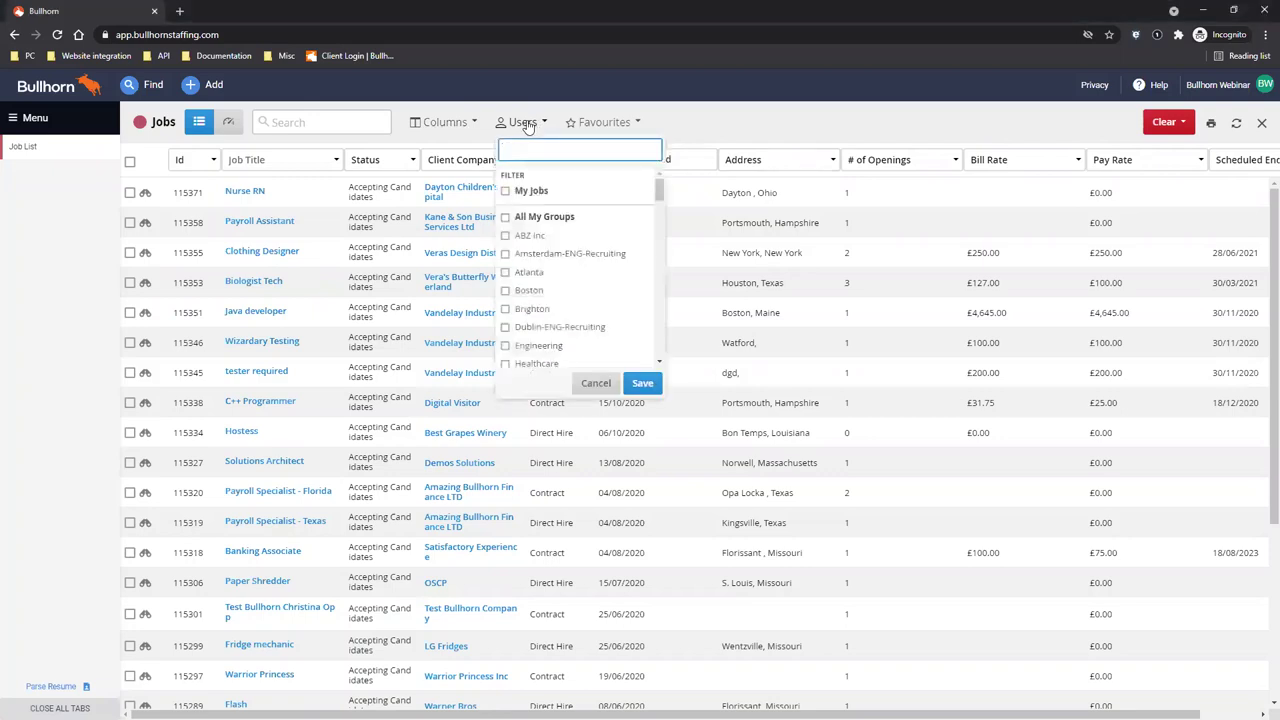
pyautogui.click(528, 124)
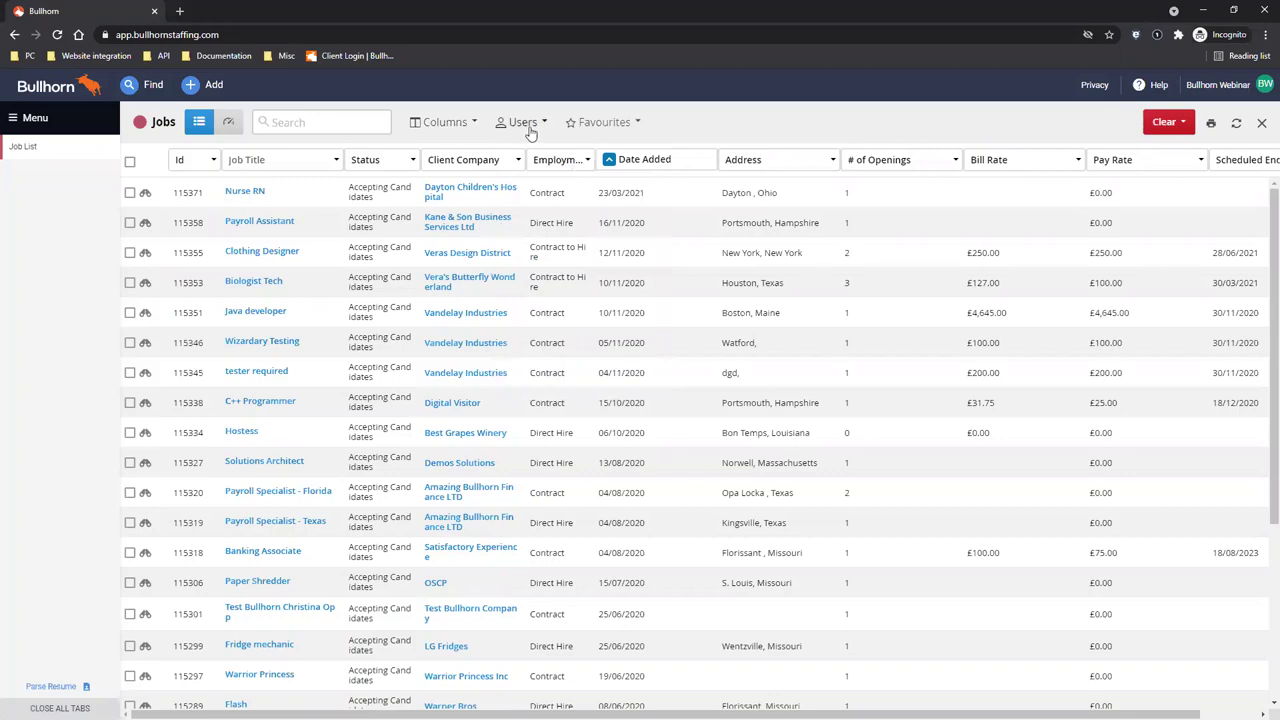
# - Filter the job list to My Jobs and save the user filter
pyautogui.click(528, 124)
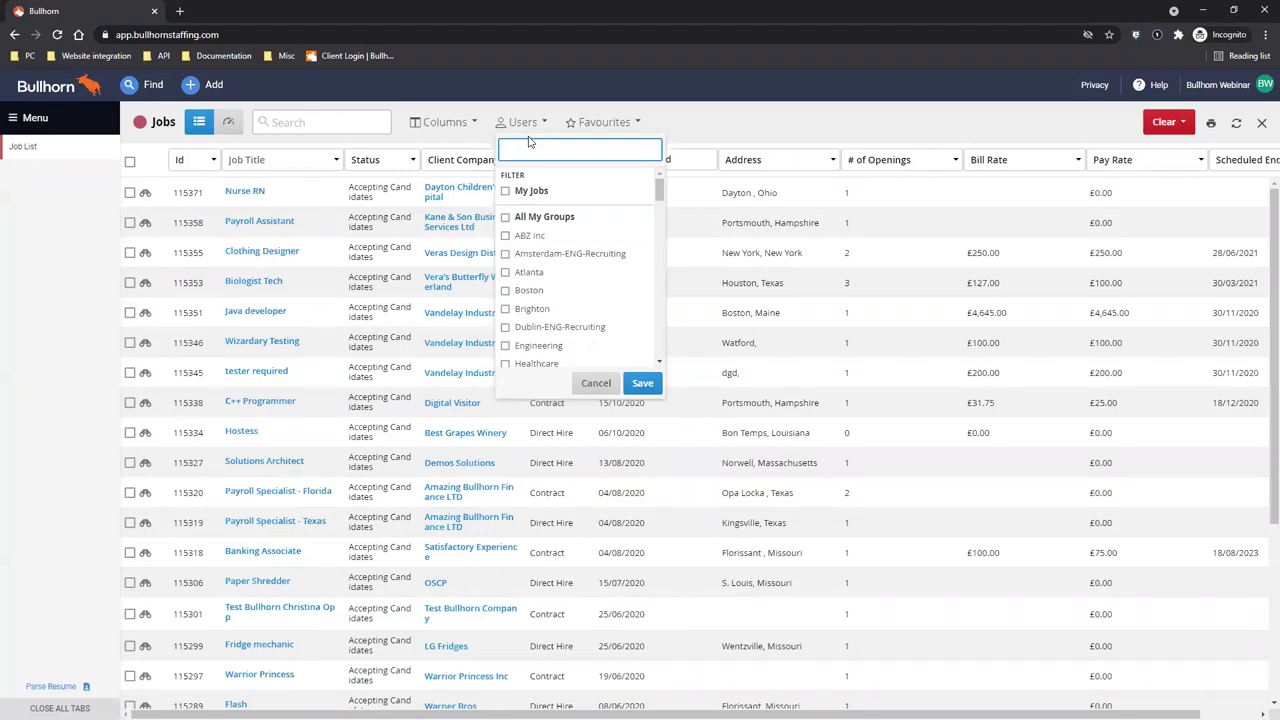
pyautogui.click(533, 194)
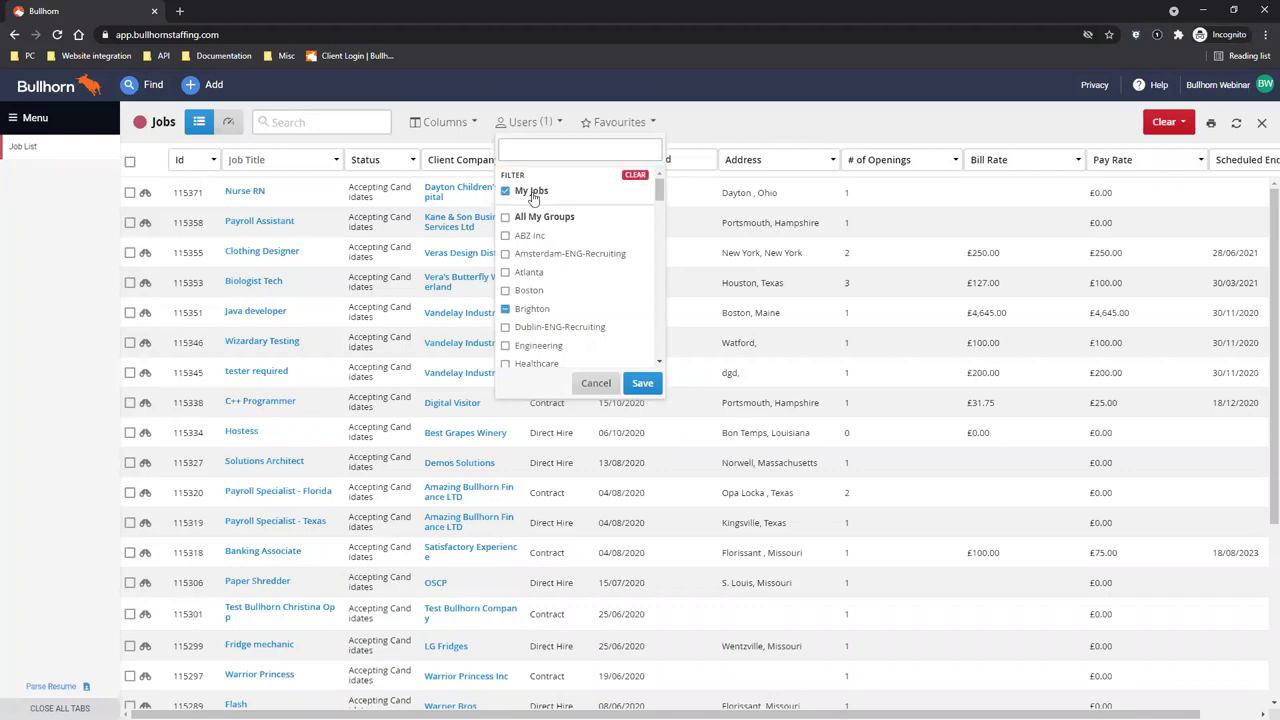
pyautogui.click(643, 384)
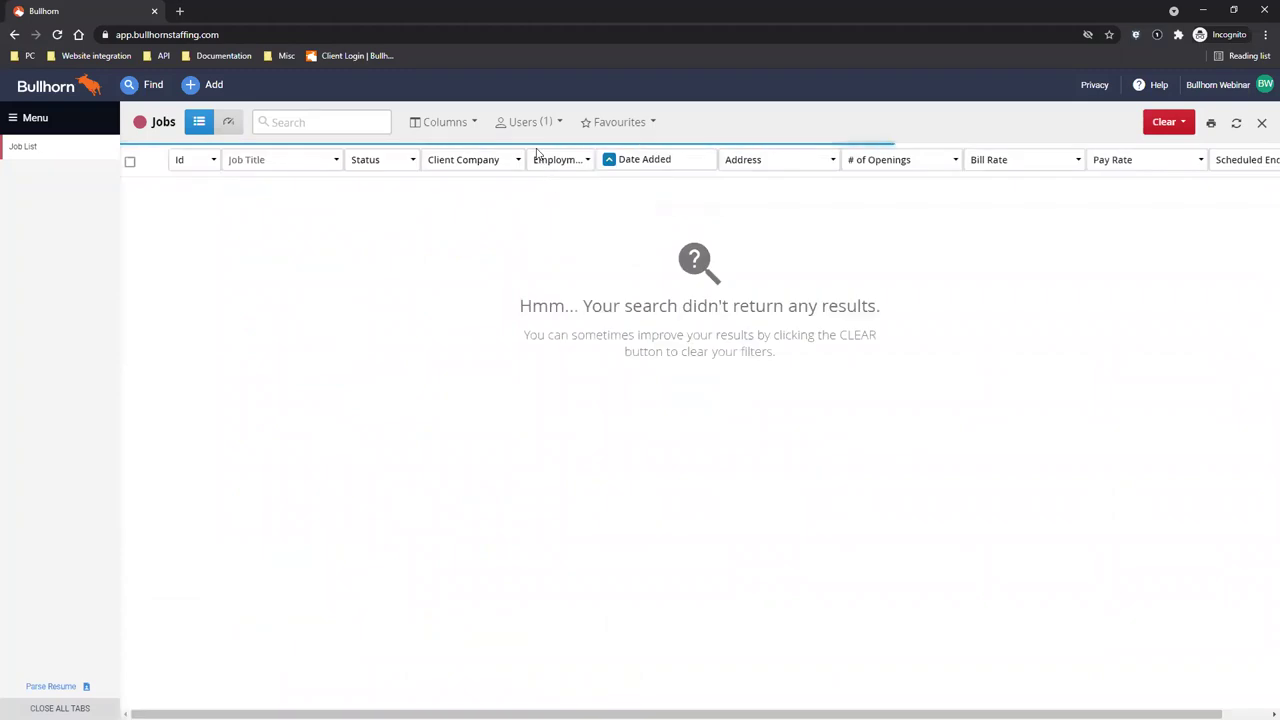
# - Clear the My Jobs user filter, and clear all searches and filters from the job list
pyautogui.click(538, 124)
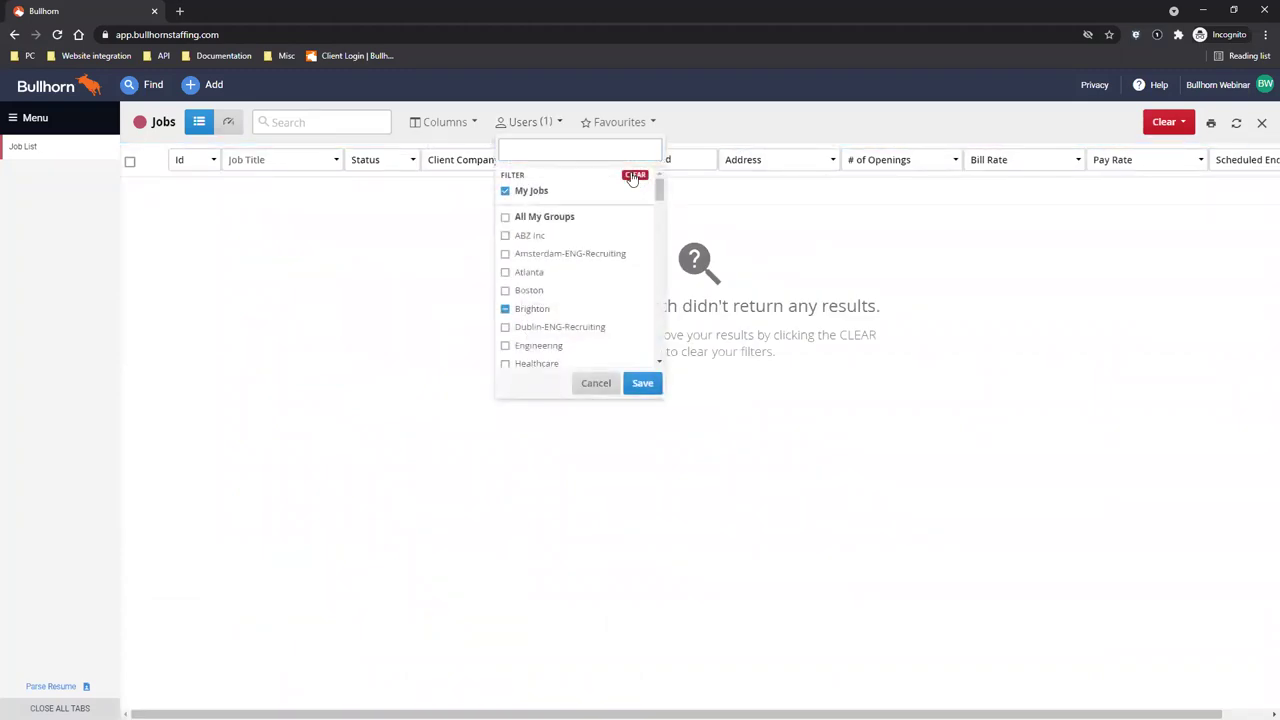
pyautogui.click(634, 175)
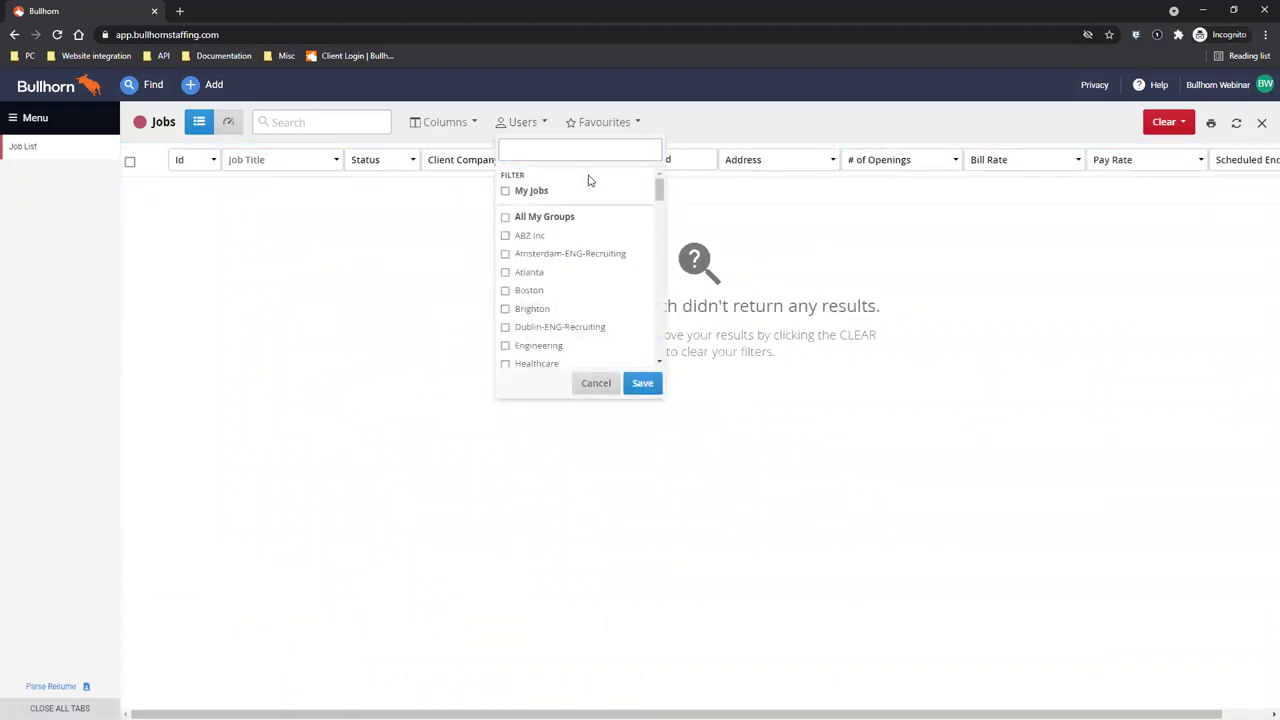
pyautogui.click(1168, 122)
pyautogui.click(1158, 188)
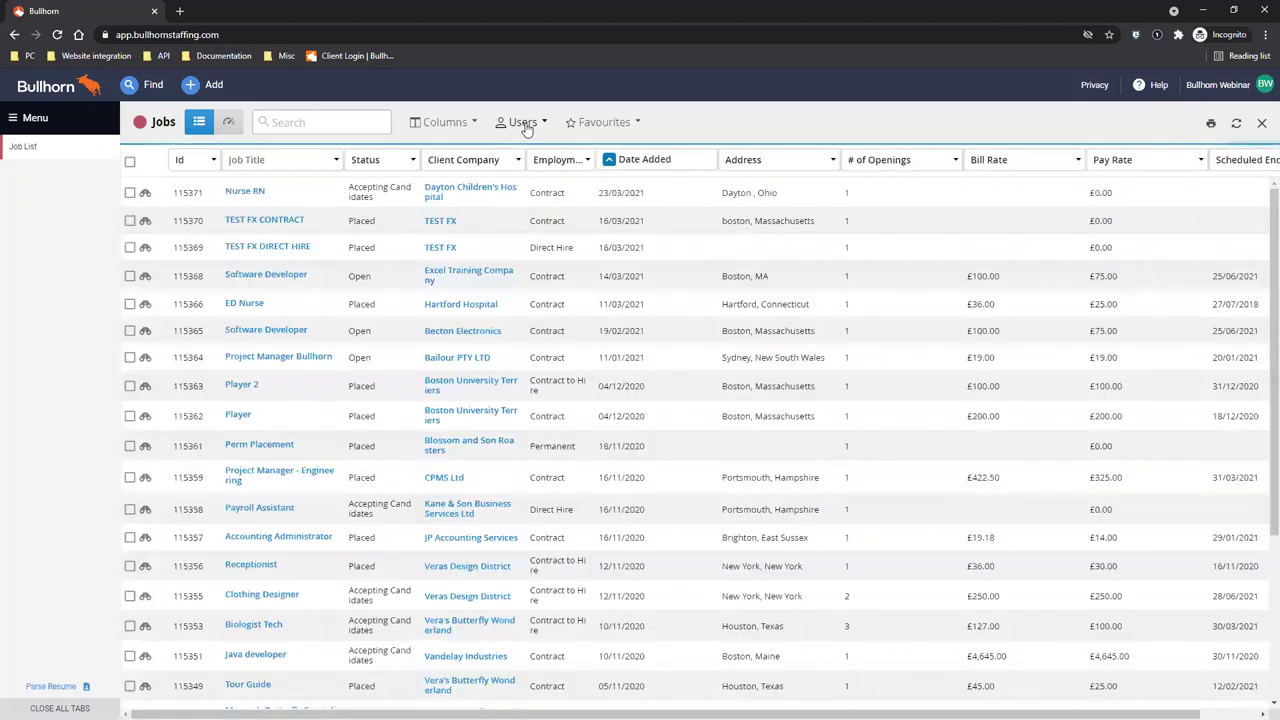
# - Look through the groups available in the job list's user filter without selecting any
pyautogui.click(526, 122)
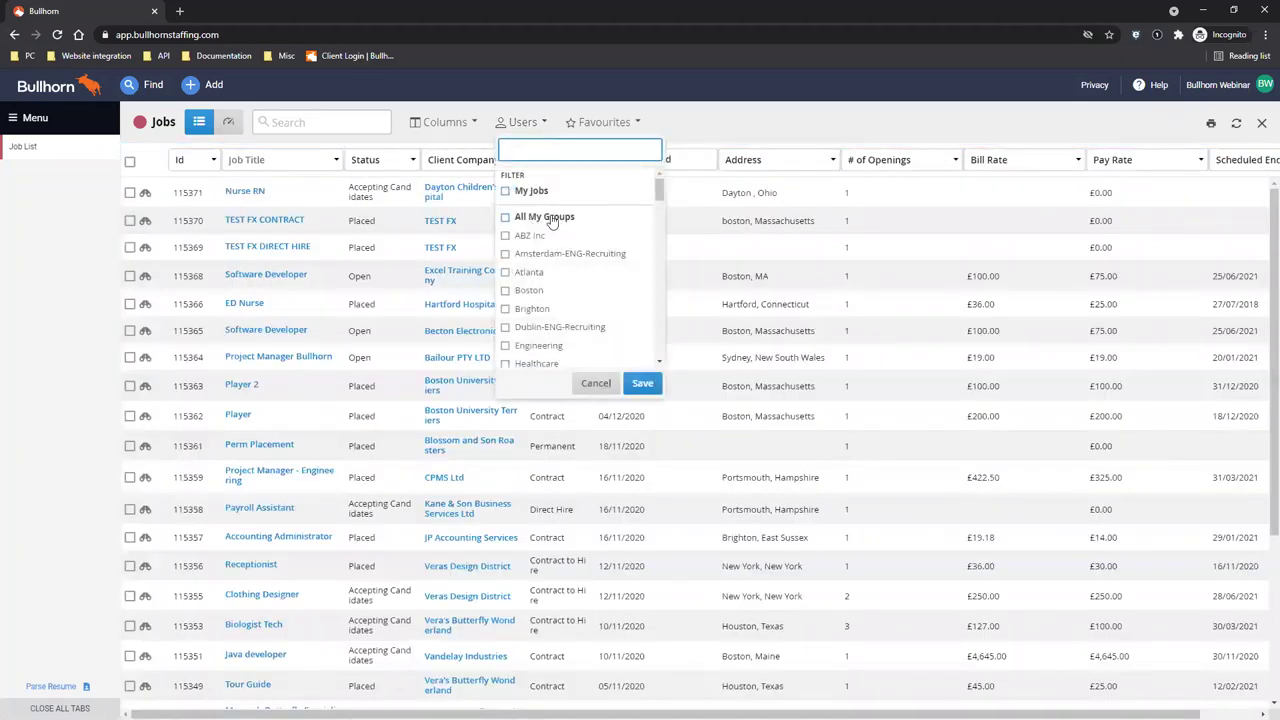
pyautogui.scroll(-2, 565, 277)
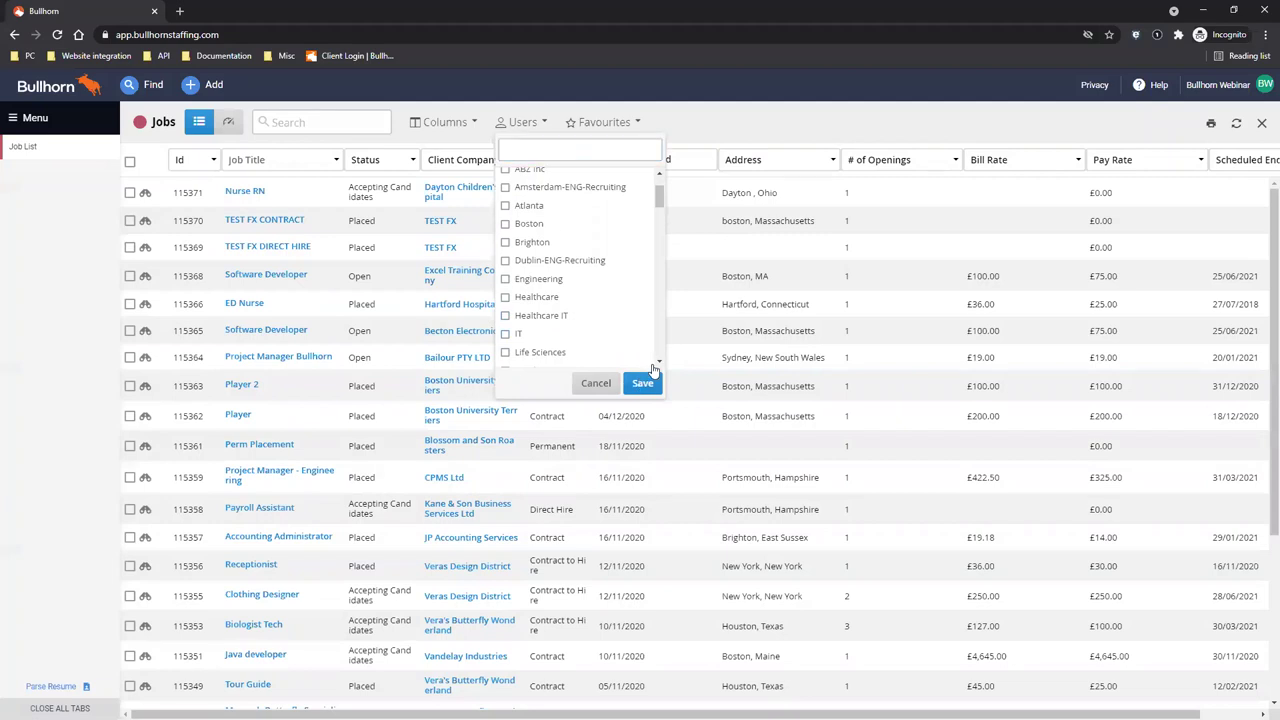
pyautogui.click(530, 122)
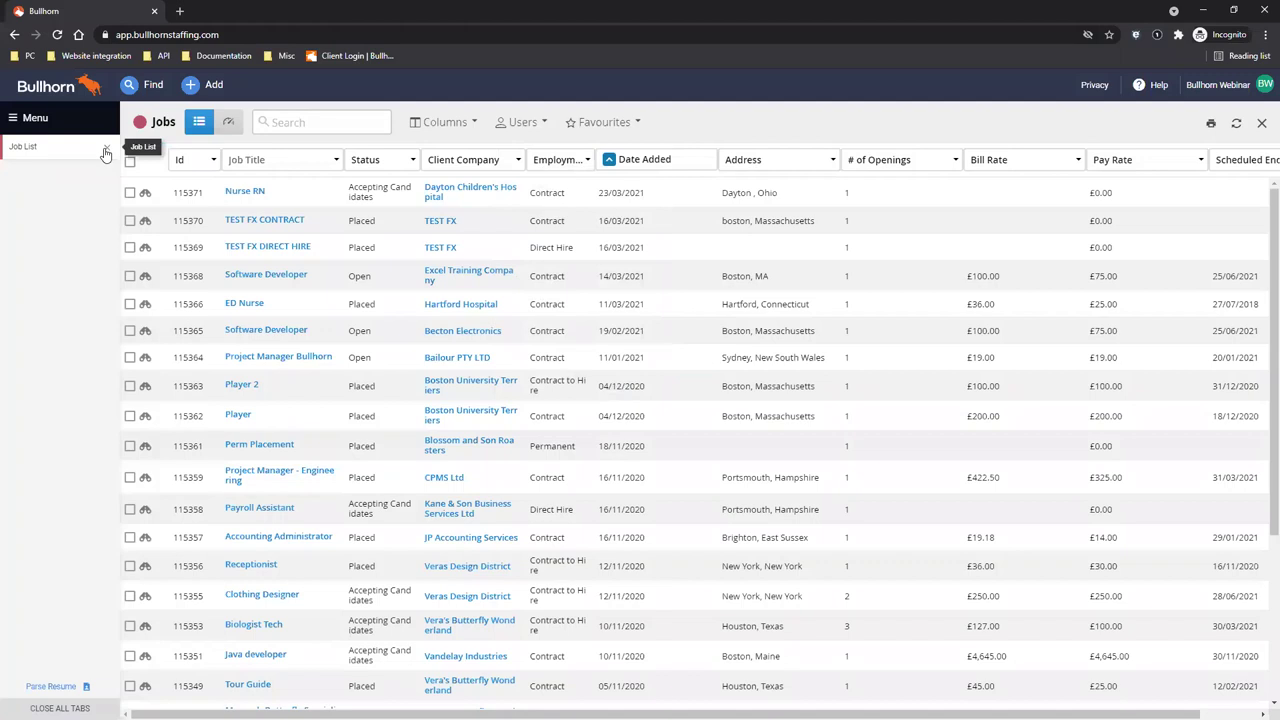
# - Close the job list and open the Candidates list
pyautogui.click(105, 151)
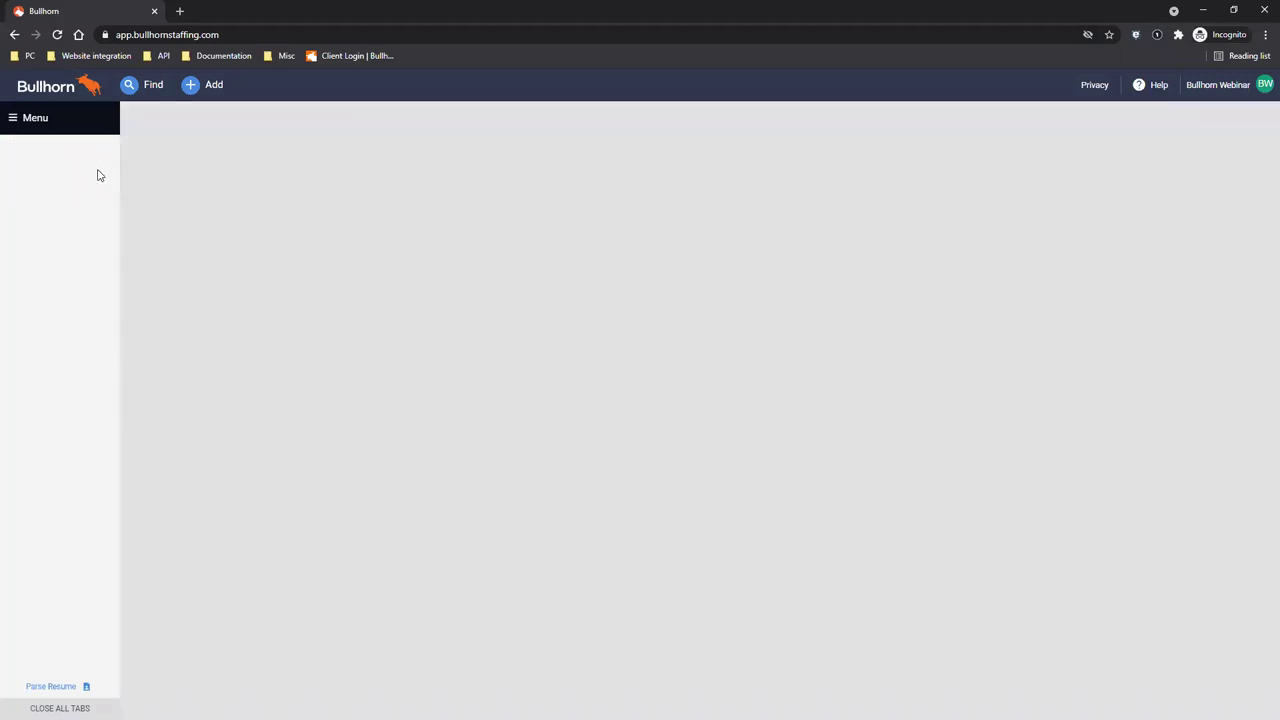
pyautogui.click(55, 128)
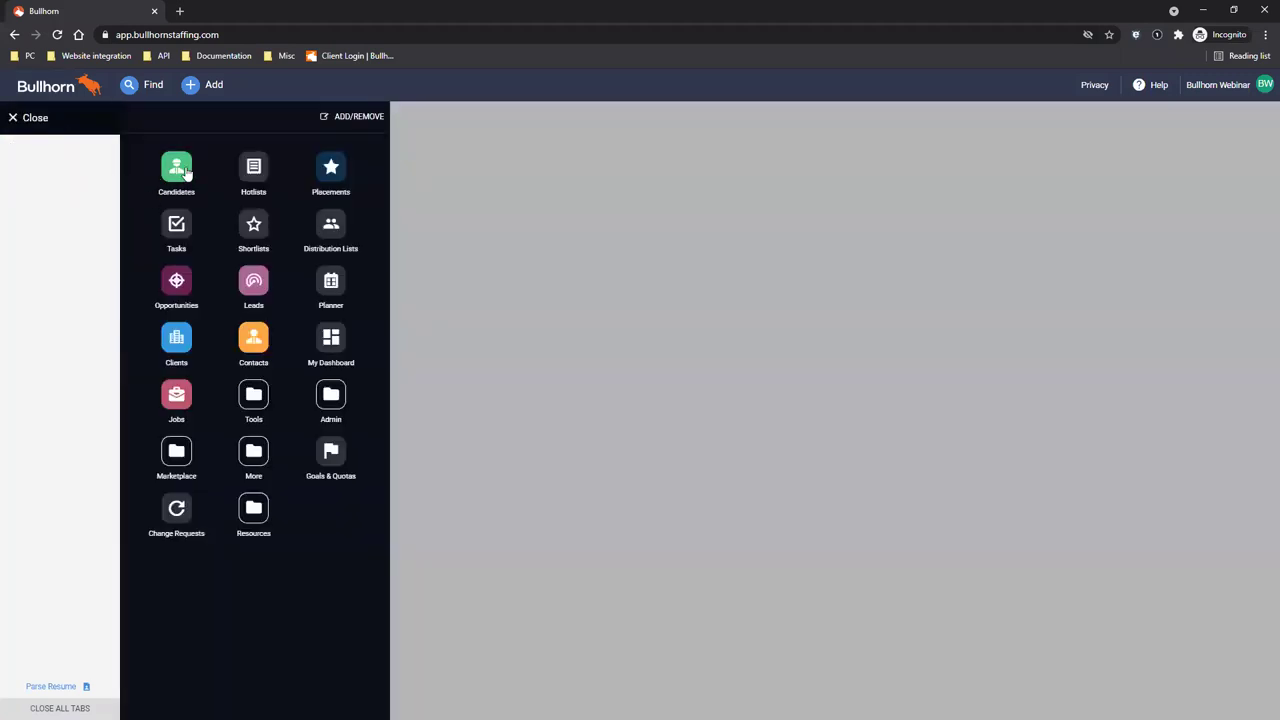
pyautogui.click(175, 170)
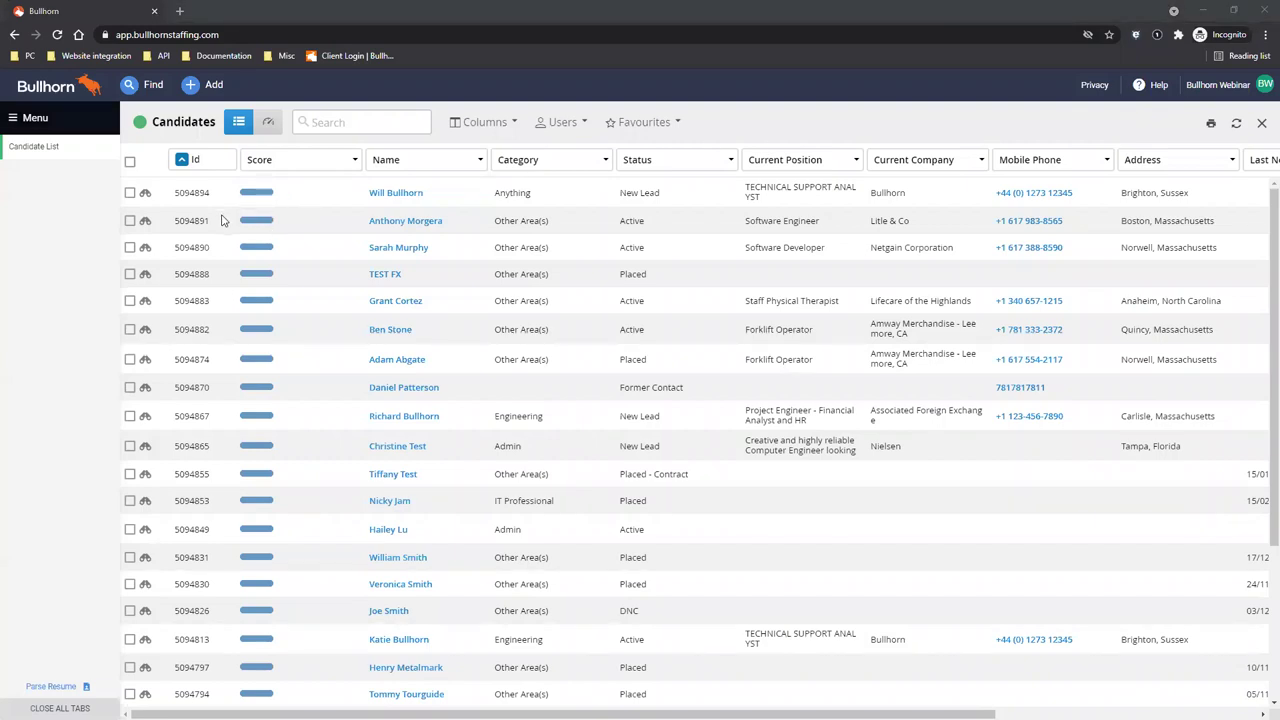
# - Preview the first candidate's details, notes, curriculum vitae and experience, and close the preview
pyautogui.click(145, 195)
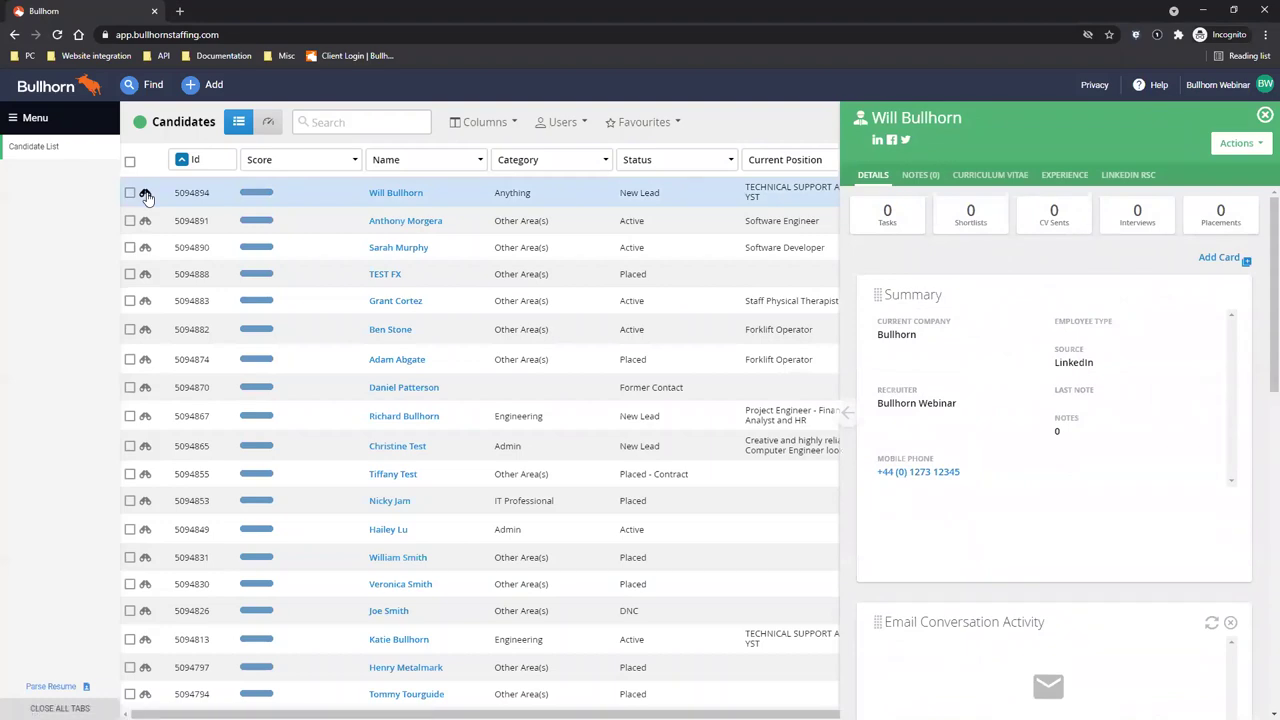
pyautogui.click(908, 177)
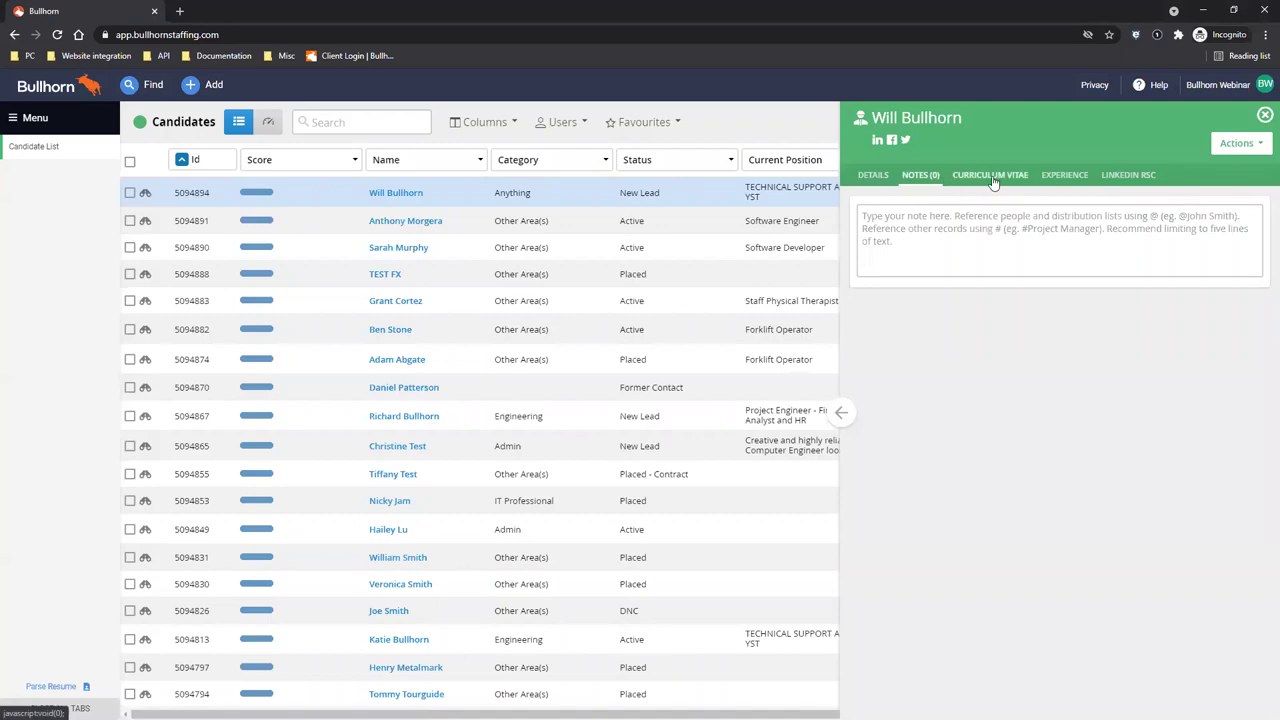
pyautogui.click(994, 182)
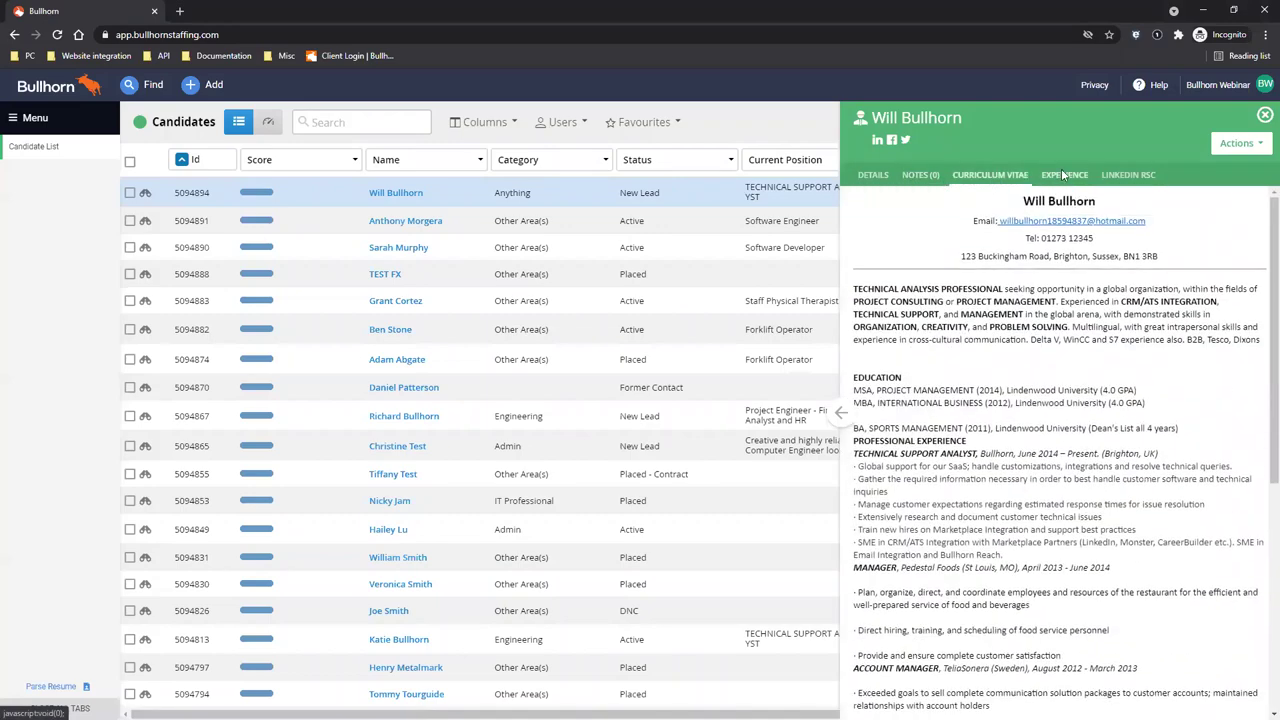
pyautogui.click(1063, 175)
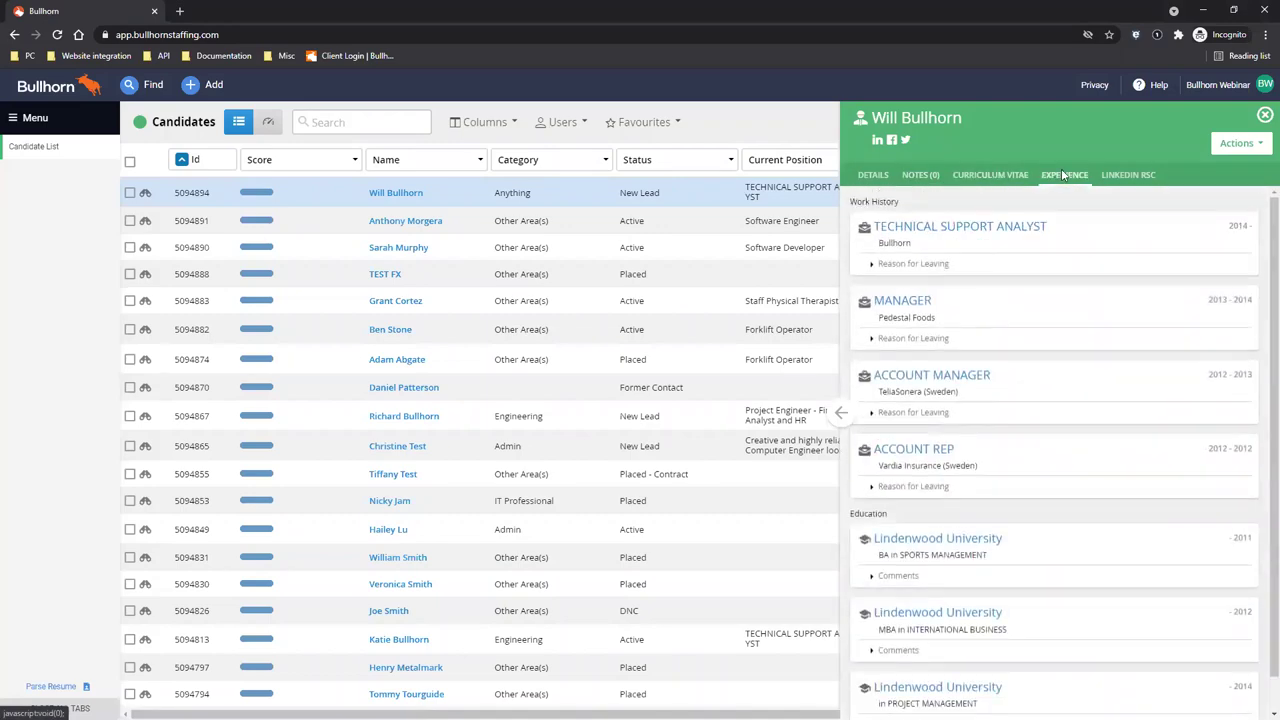
pyautogui.click(888, 174)
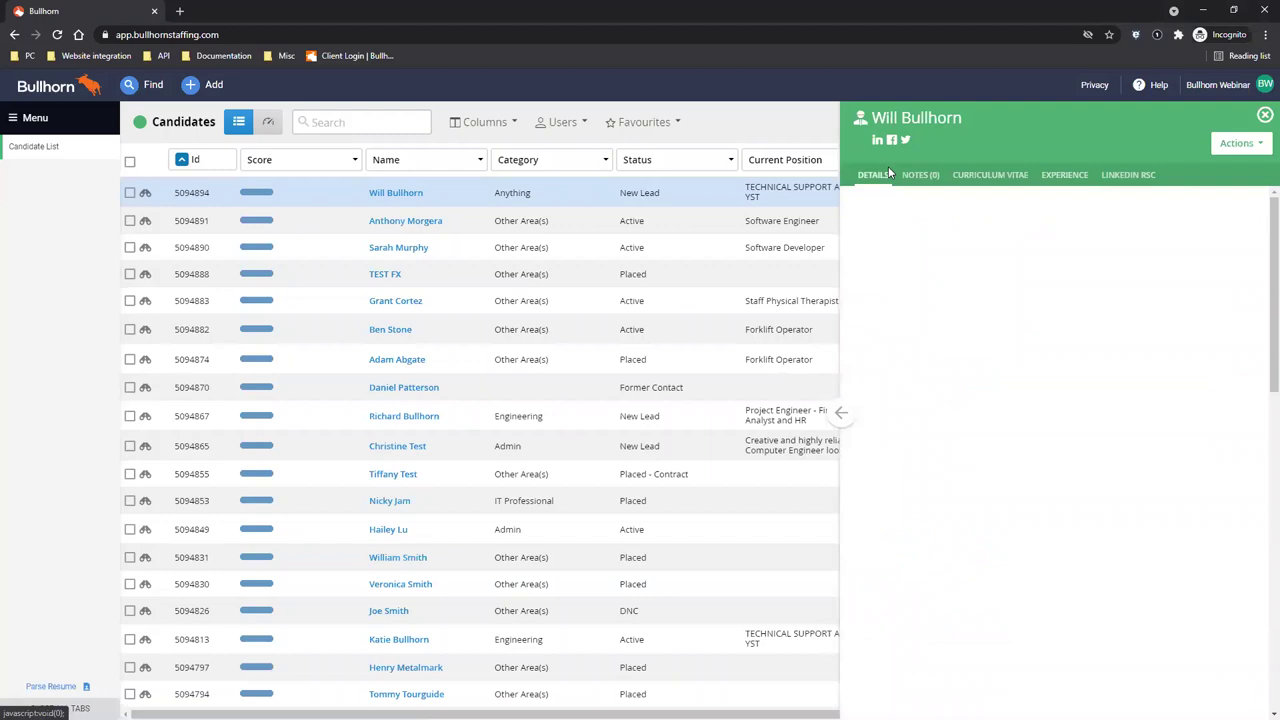
pyautogui.click(1264, 116)
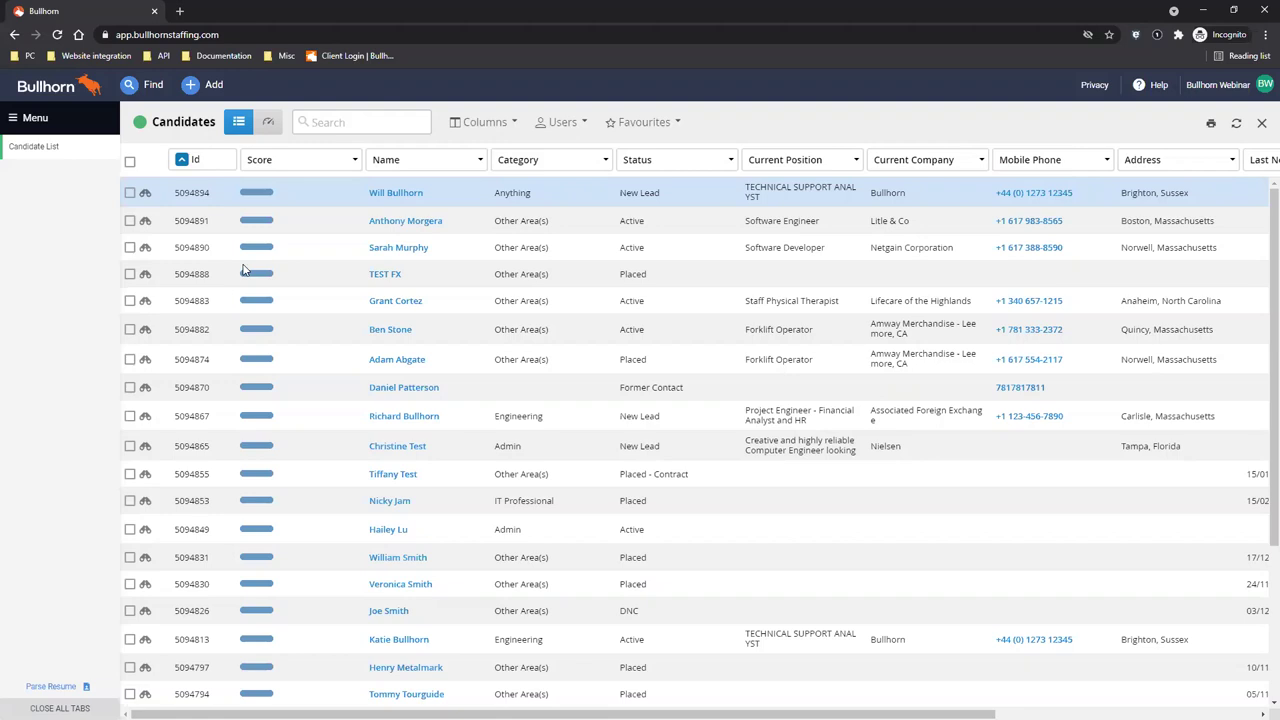
# - Search the candidates for the exact phrase "Technical Support"
pyautogui.click(335, 125)
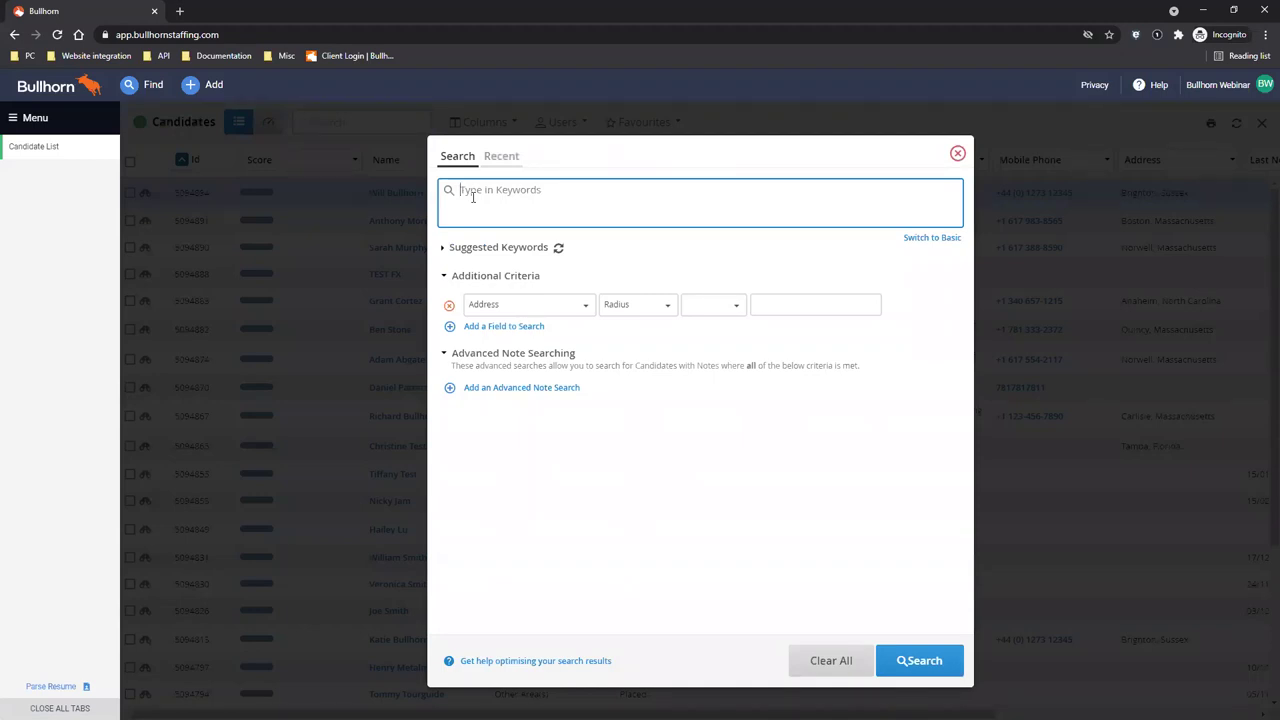
pyautogui.moveTo(451, 195)
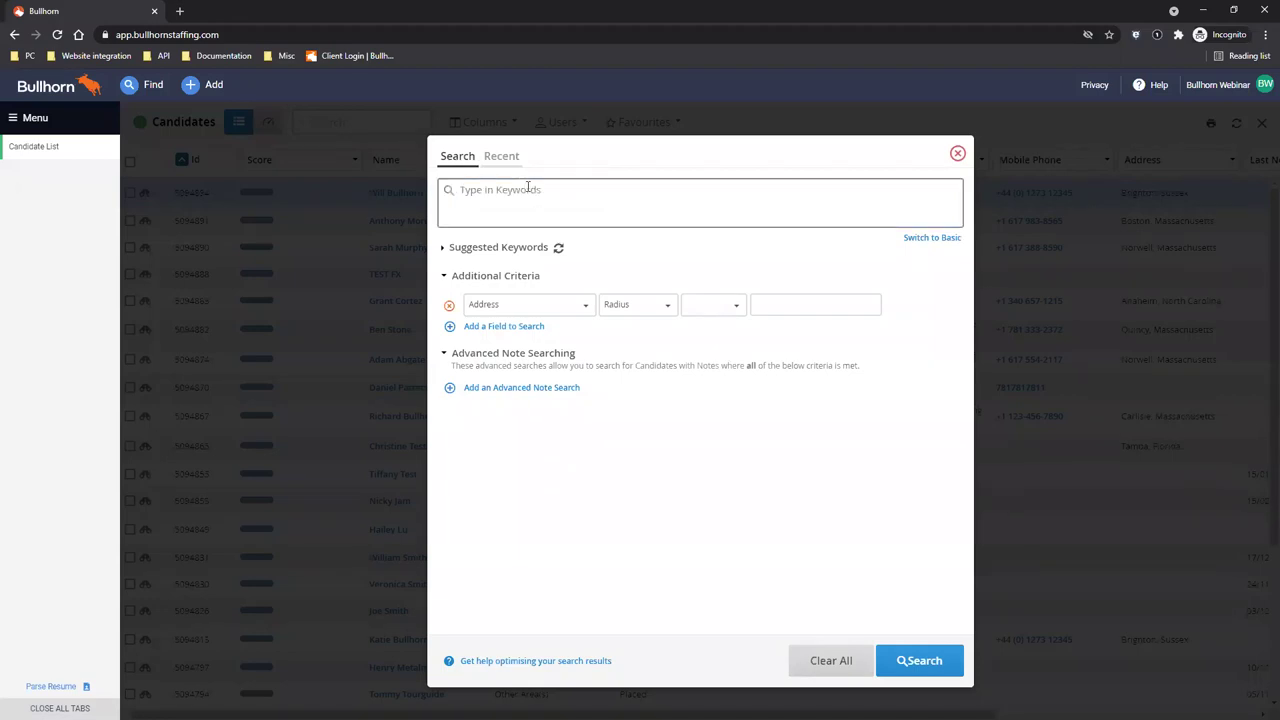
pyautogui.write('"')
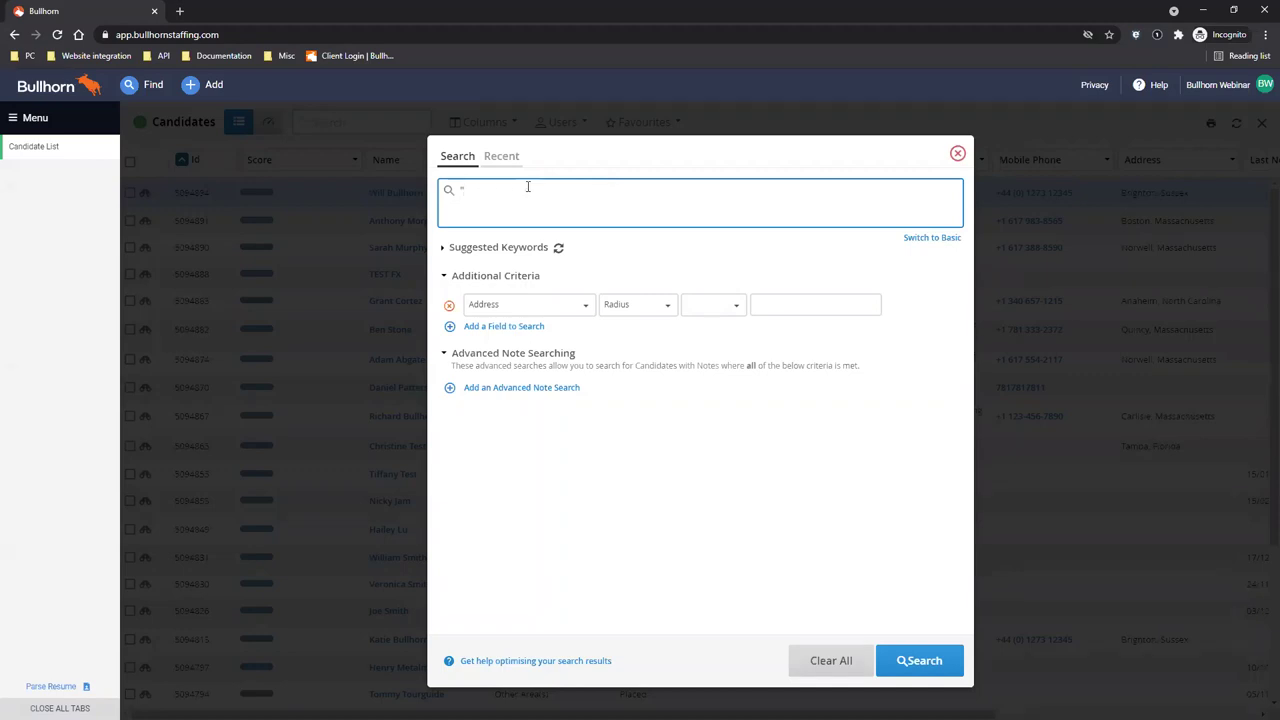
pyautogui.write('Technical Support"')
pyautogui.click(955, 668)
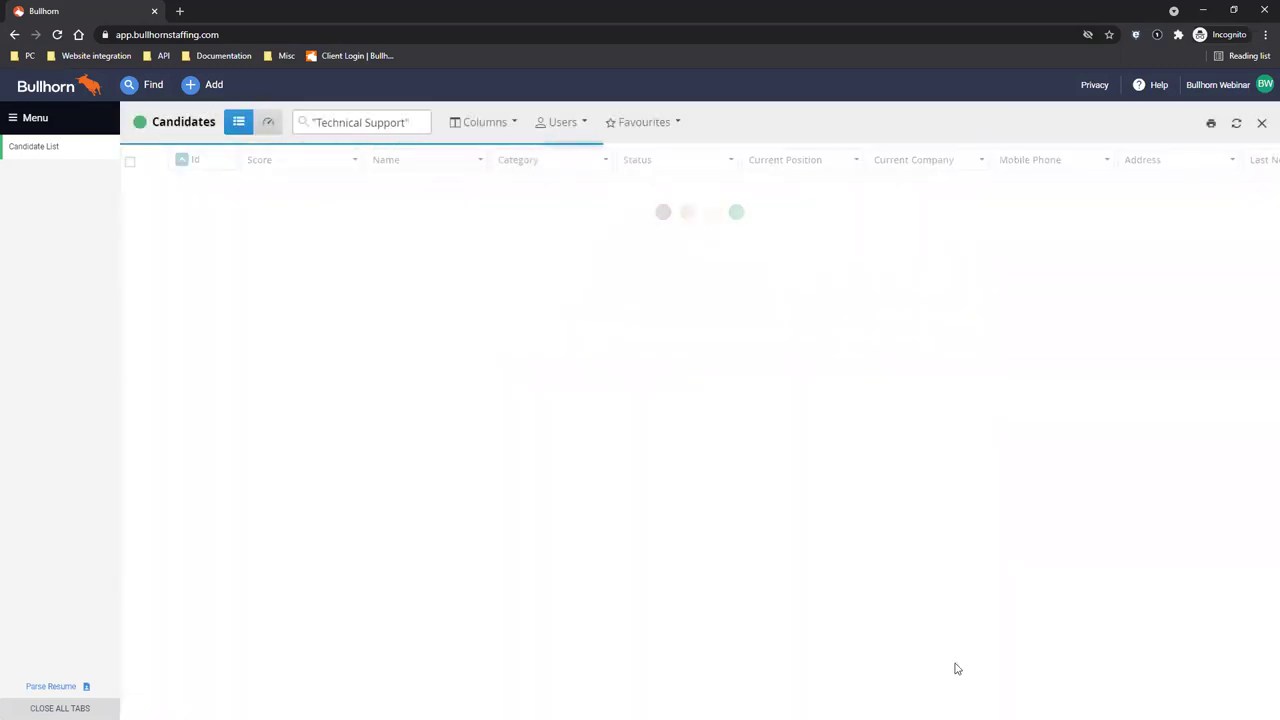
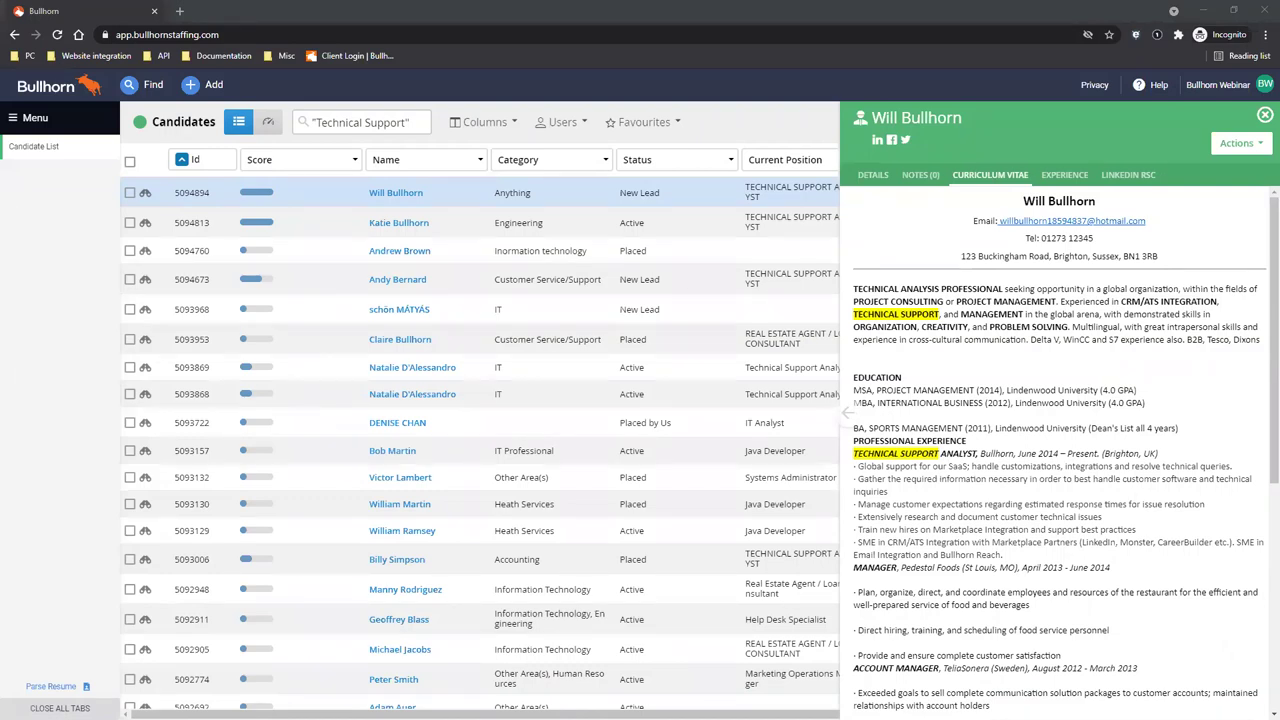
# - Compare the curriculum vitae previews of the second, fourth and seventh candidates in the search results, and close the preview
pyautogui.click(146, 226)
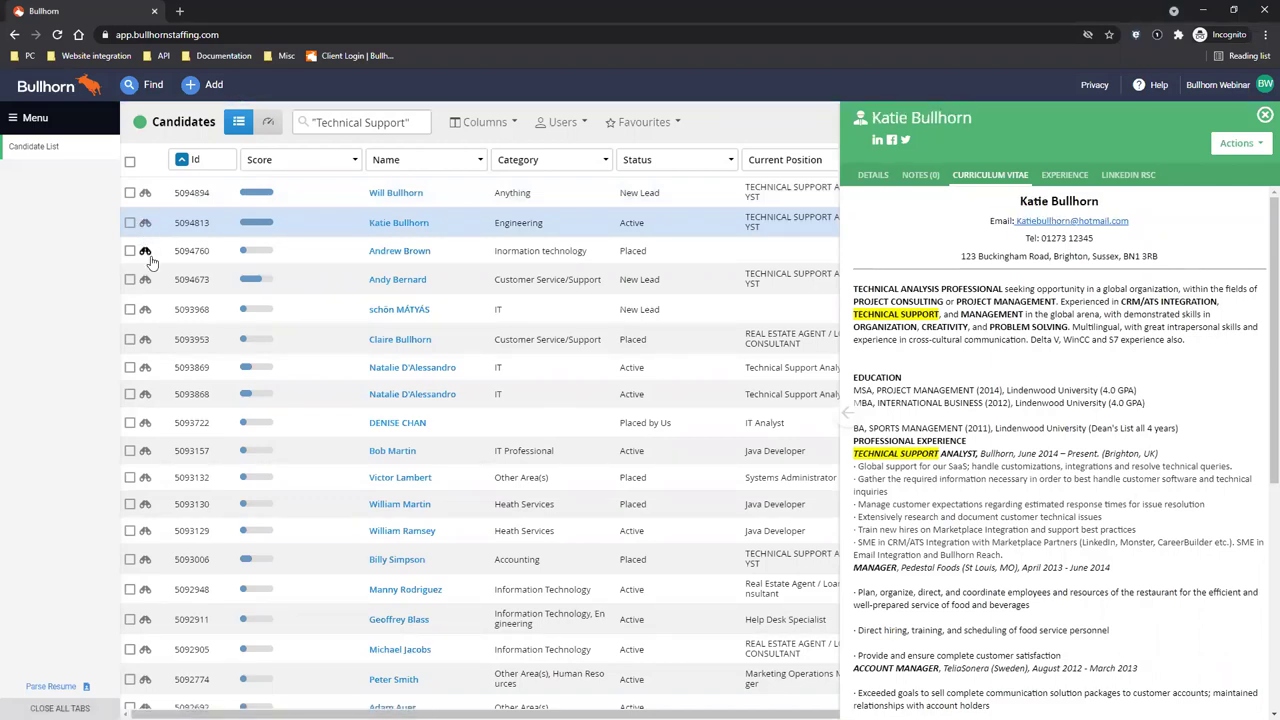
pyautogui.click(146, 282)
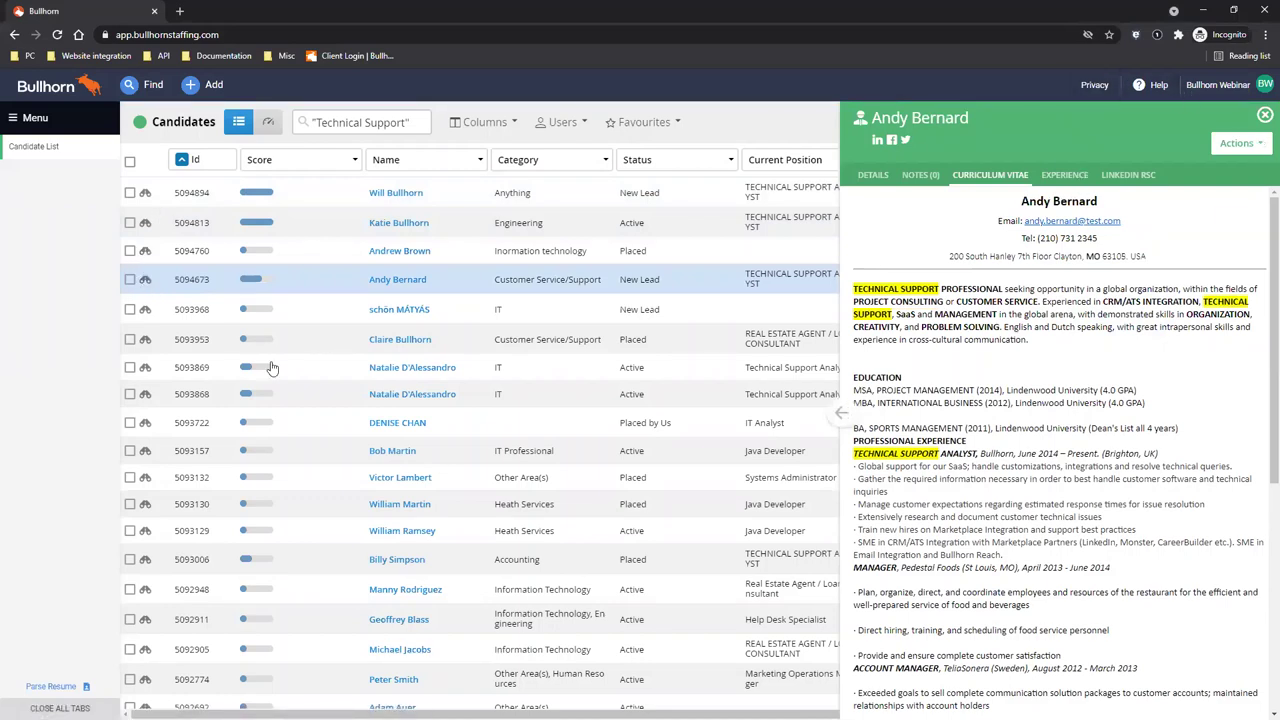
pyautogui.click(145, 370)
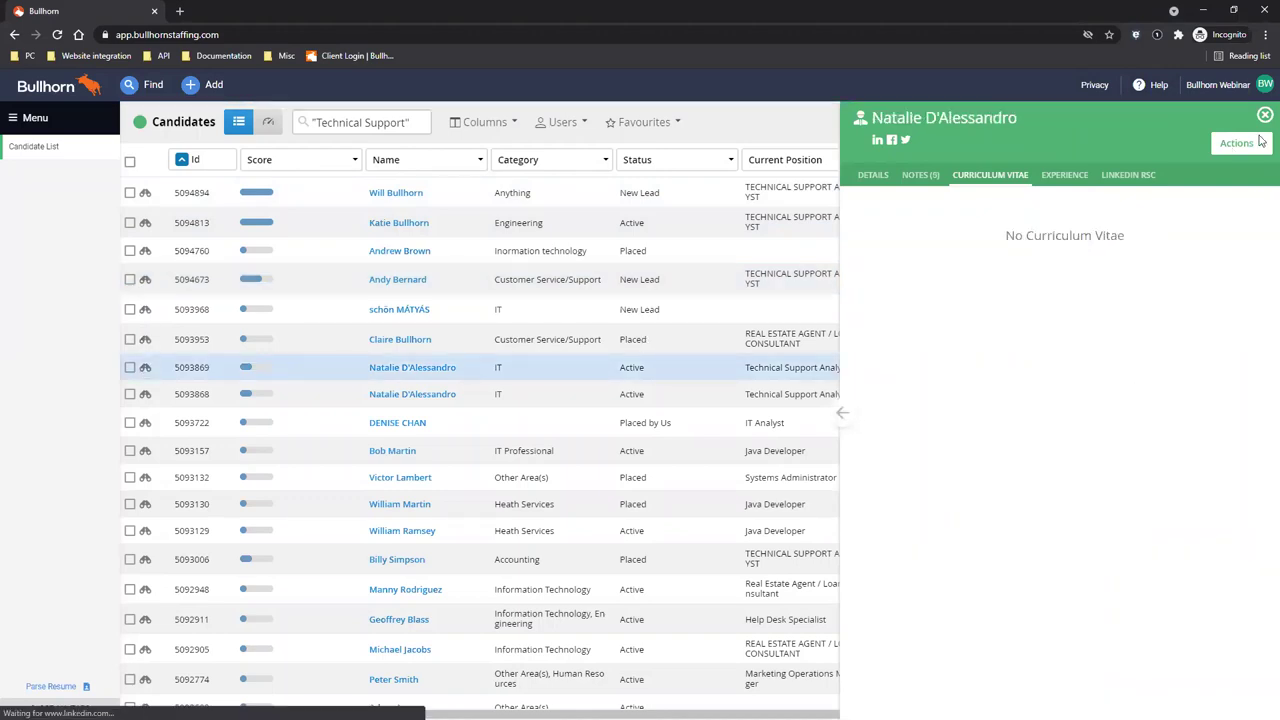
pyautogui.click(1265, 116)
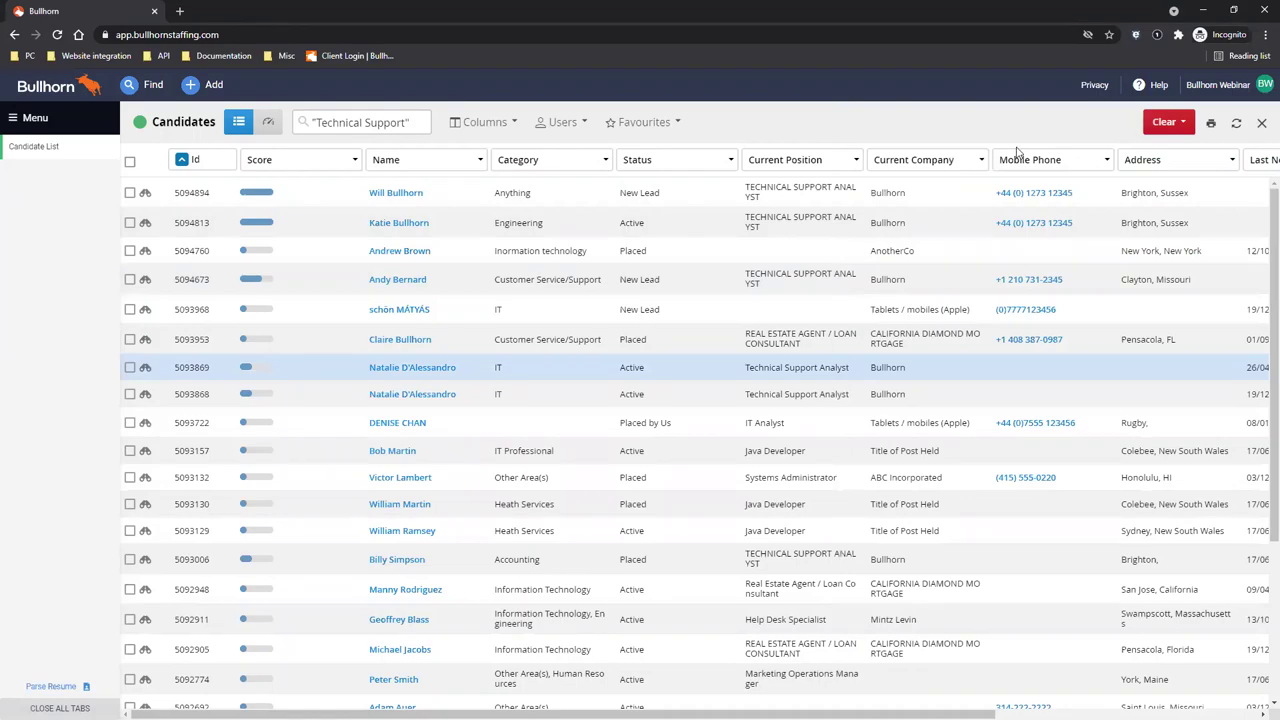
# - Preview the first matching candidate again, view the actions available for the record, and close the preview
pyautogui.click(146, 195)
pyautogui.click(146, 195)
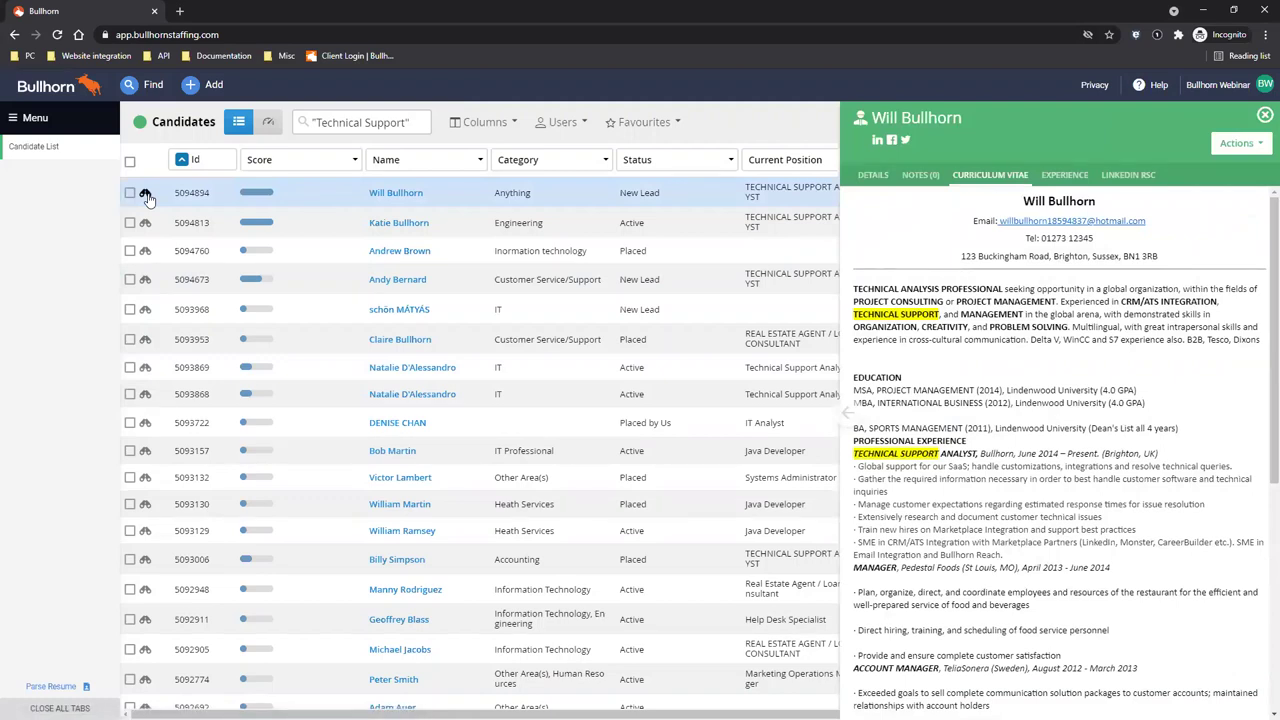
pyautogui.click(1255, 143)
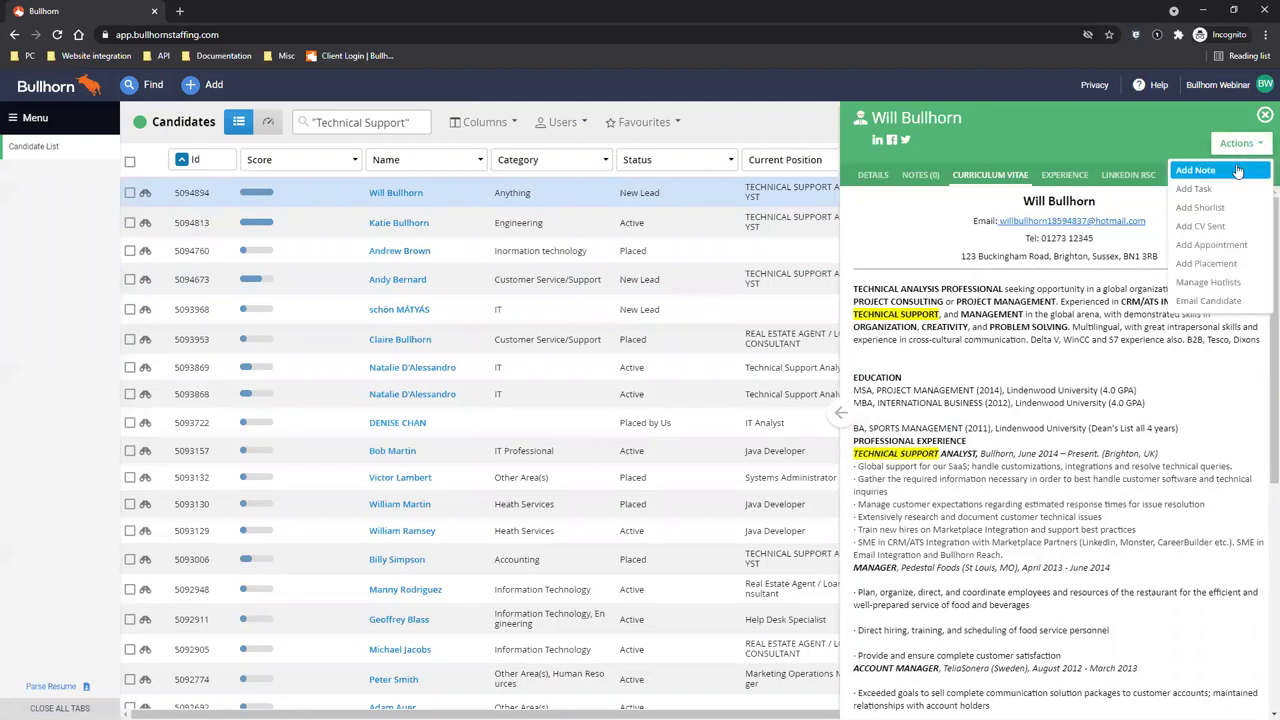
pyautogui.click(1265, 117)
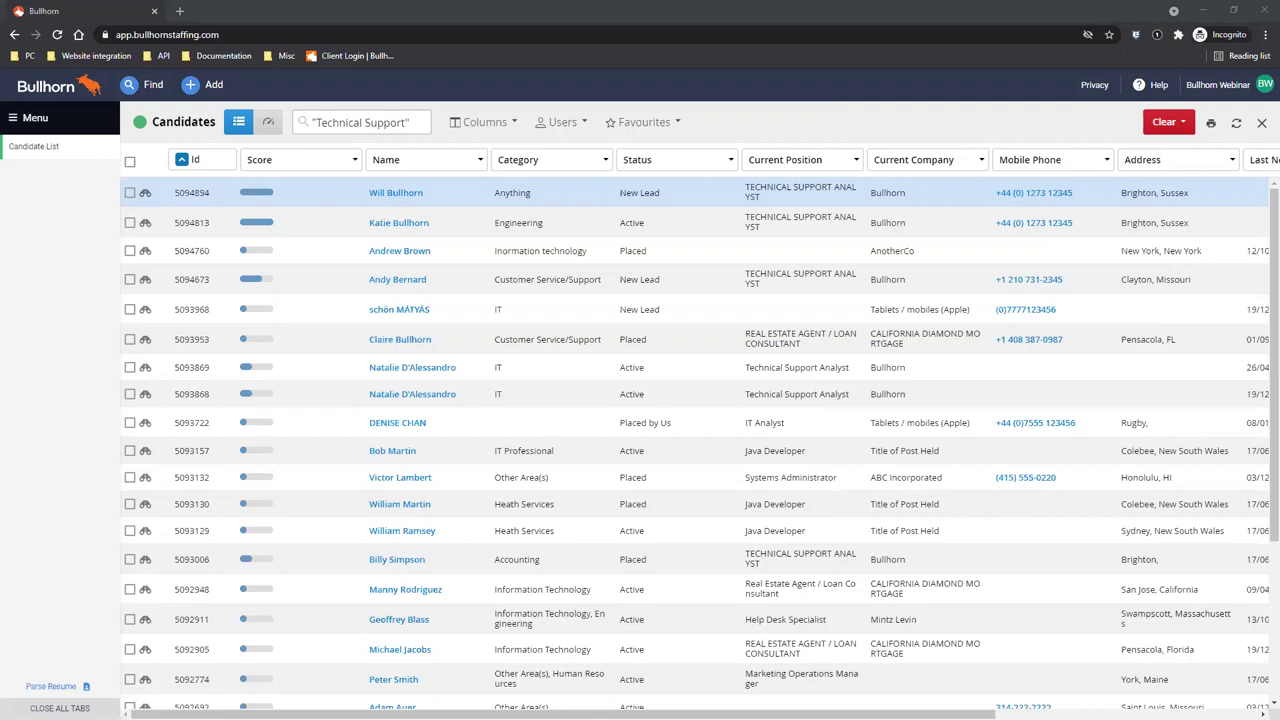
# - Clear all searches and filters from the candidate list, and view the shared favourite searches
pyautogui.click(1181, 127)
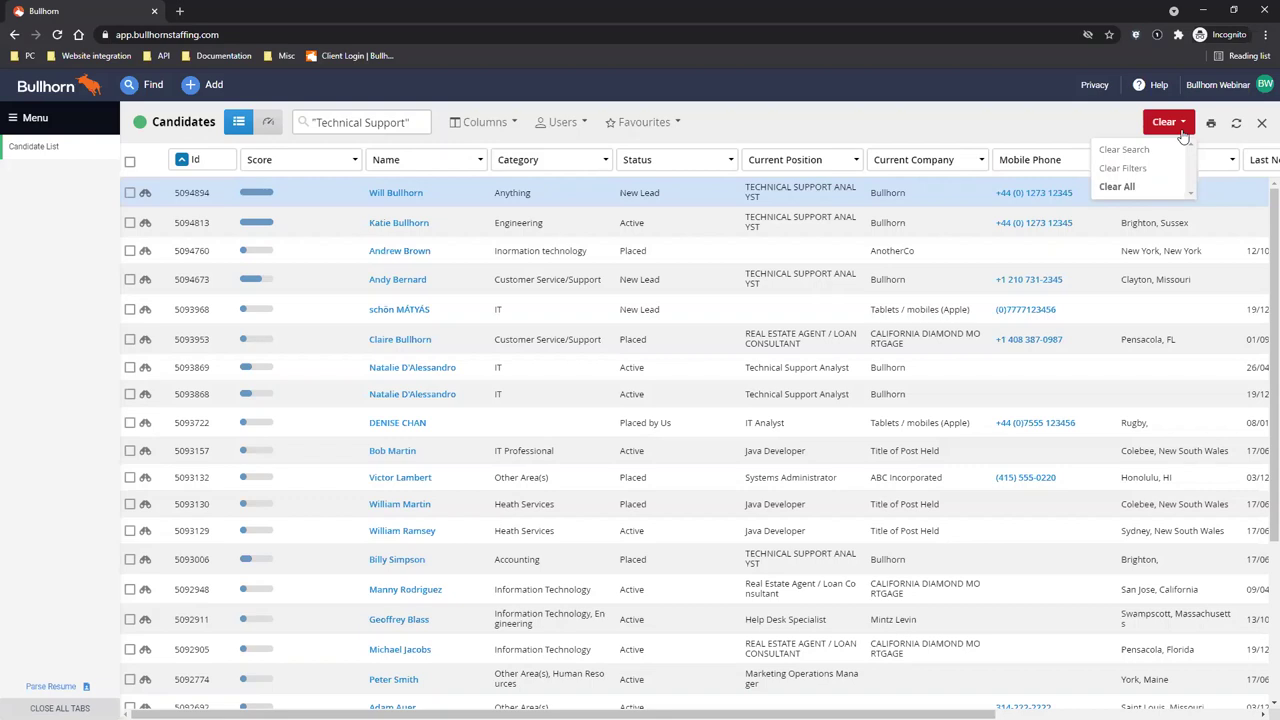
pyautogui.click(1147, 188)
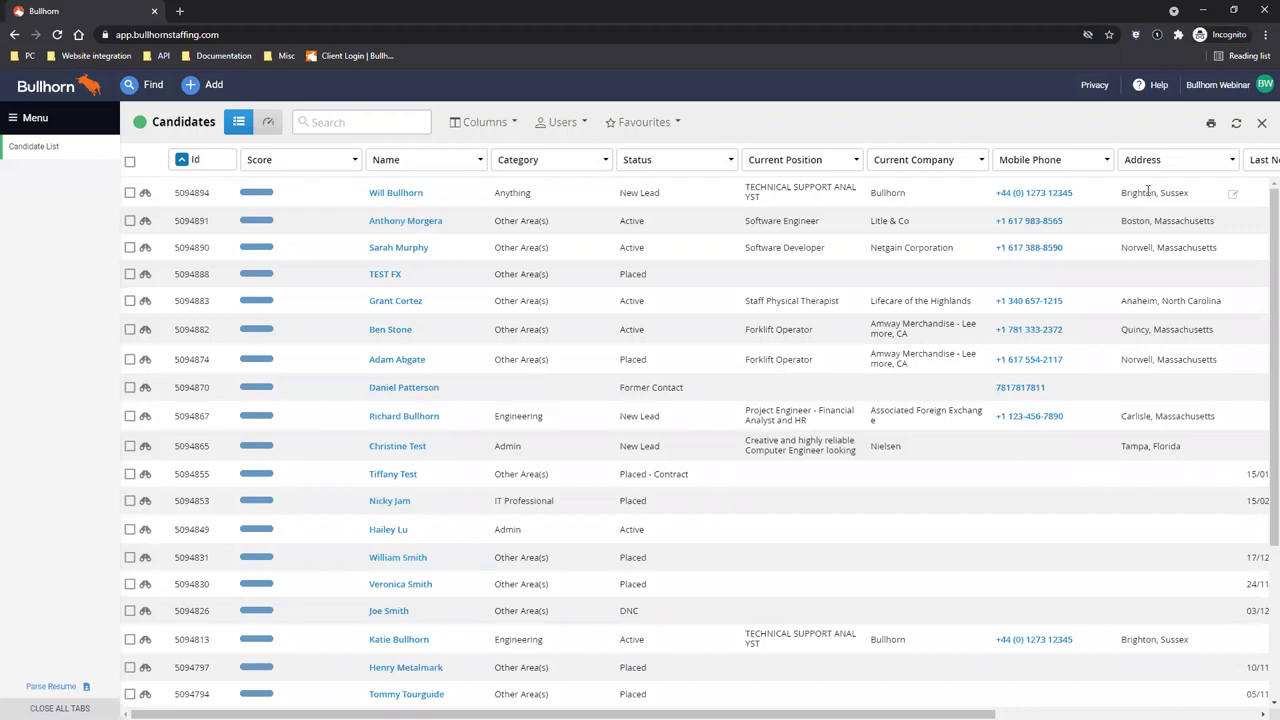
pyautogui.click(650, 124)
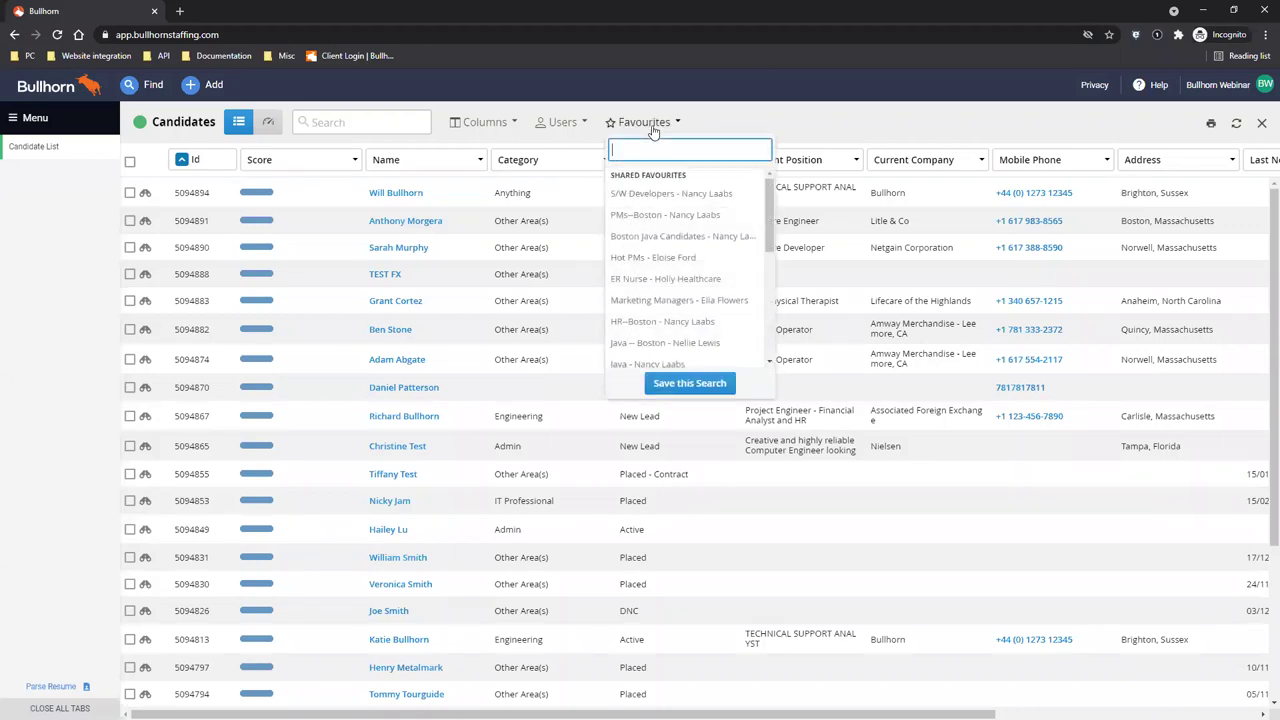
pyautogui.click(652, 128)
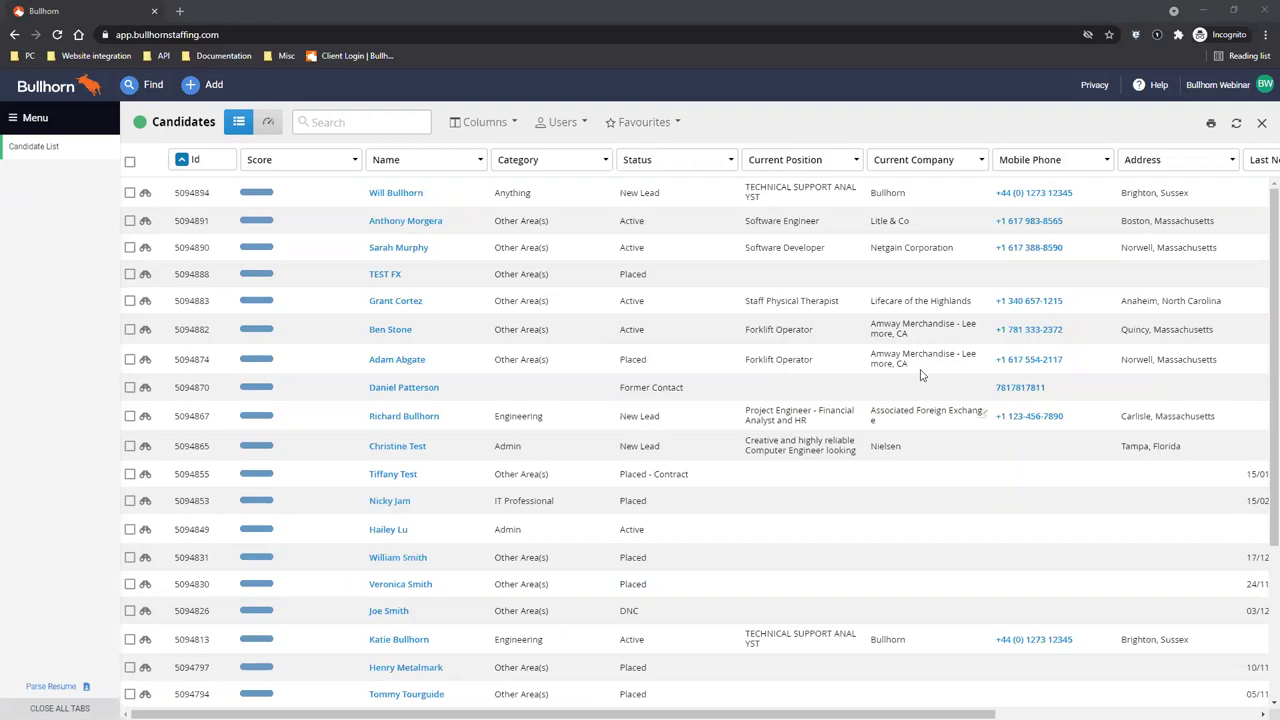
# - Search the candidates for records with Date Added within the Past 7 Days
pyautogui.click(376, 124)
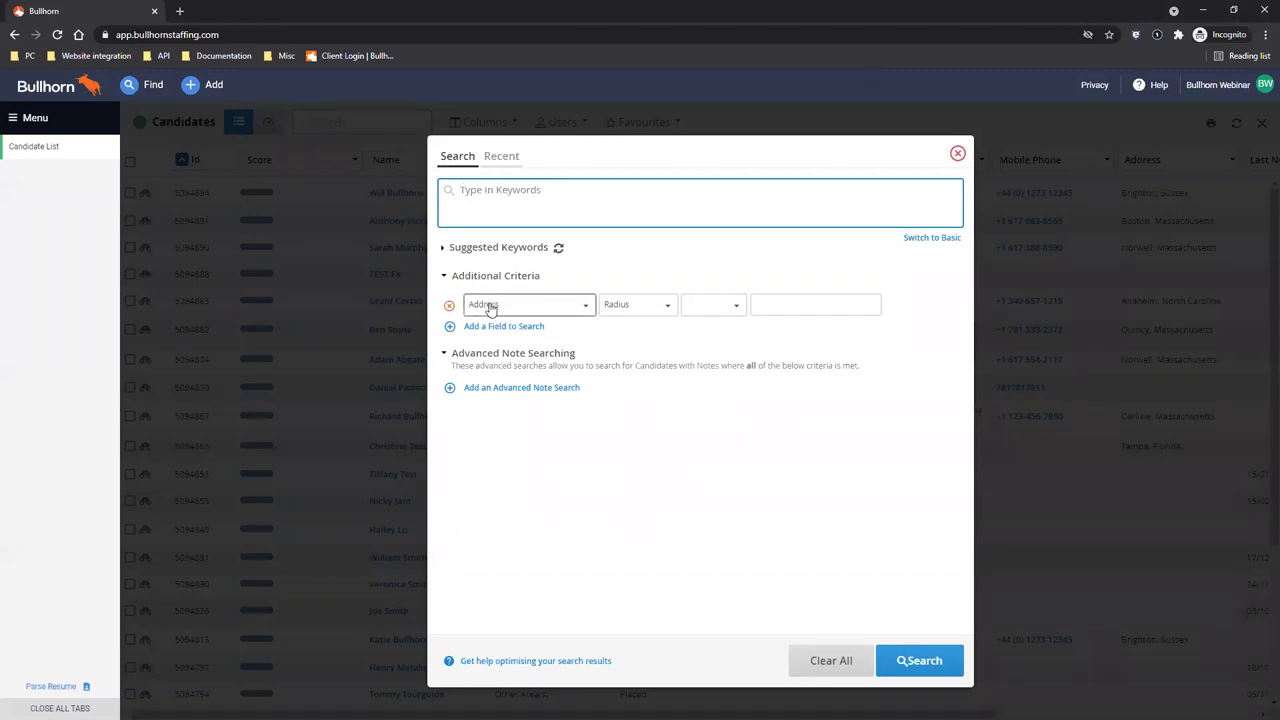
pyautogui.click(490, 308)
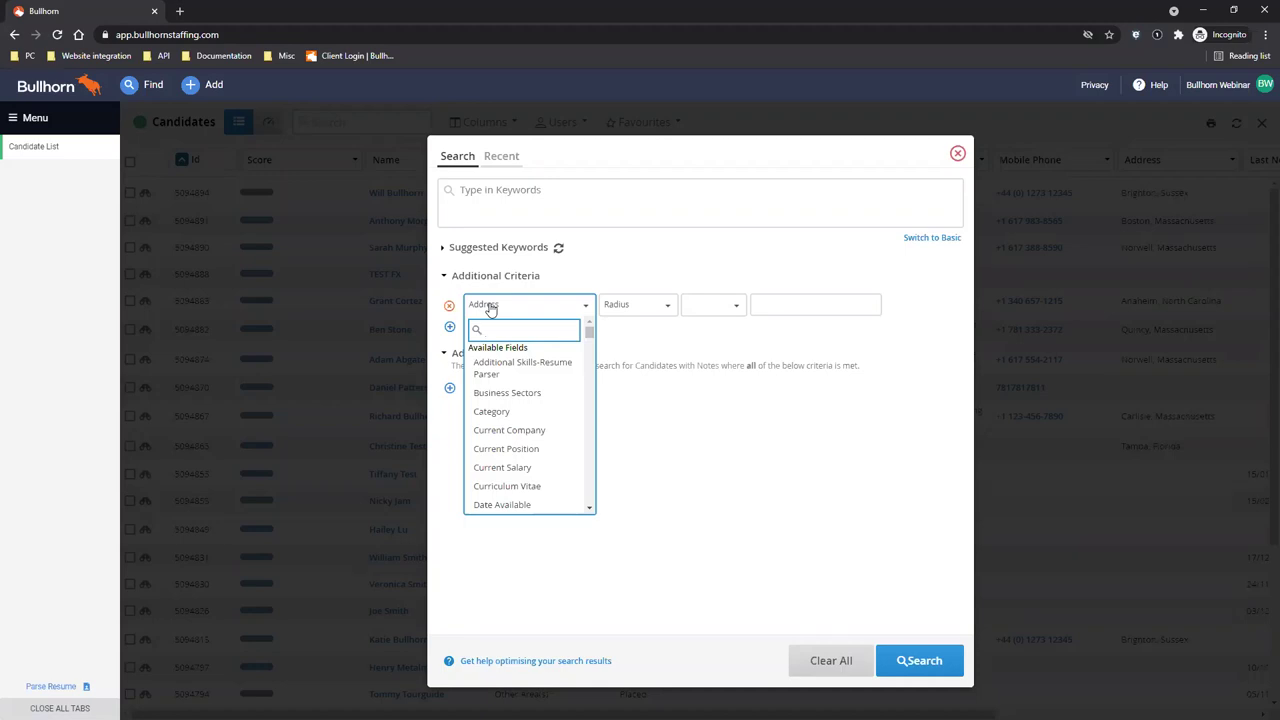
pyautogui.write('date')
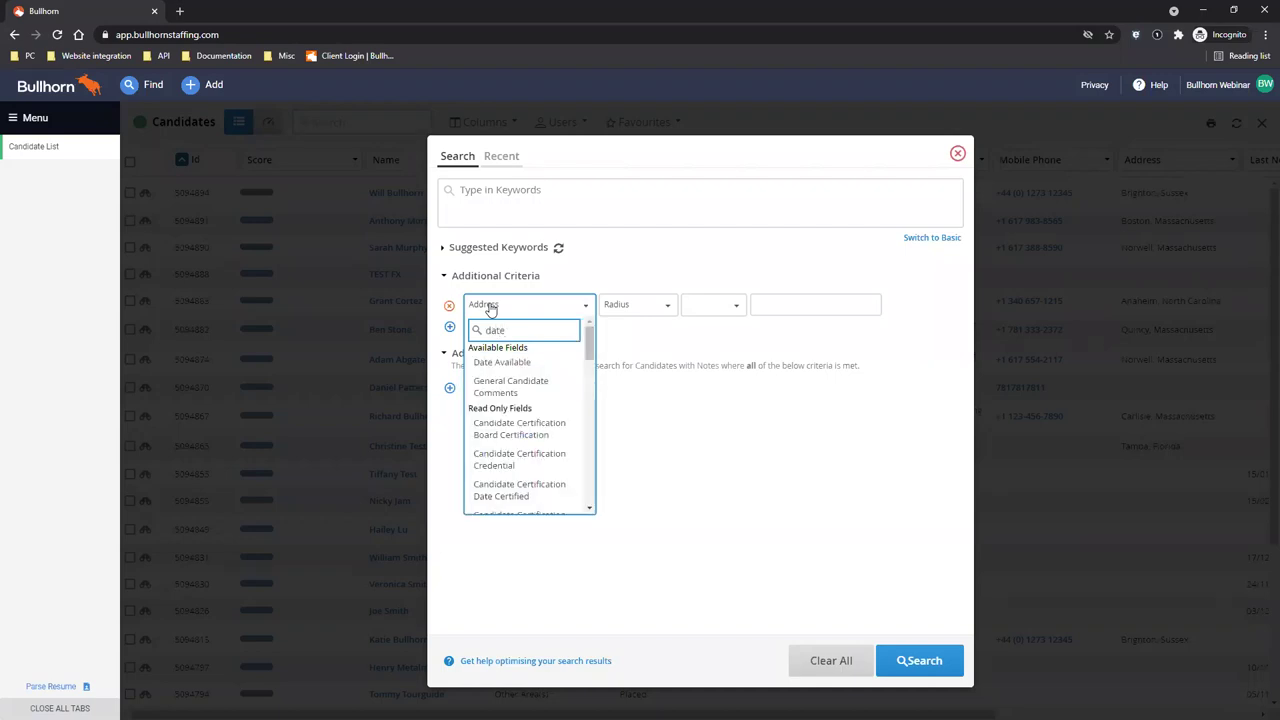
pyautogui.write(' add')
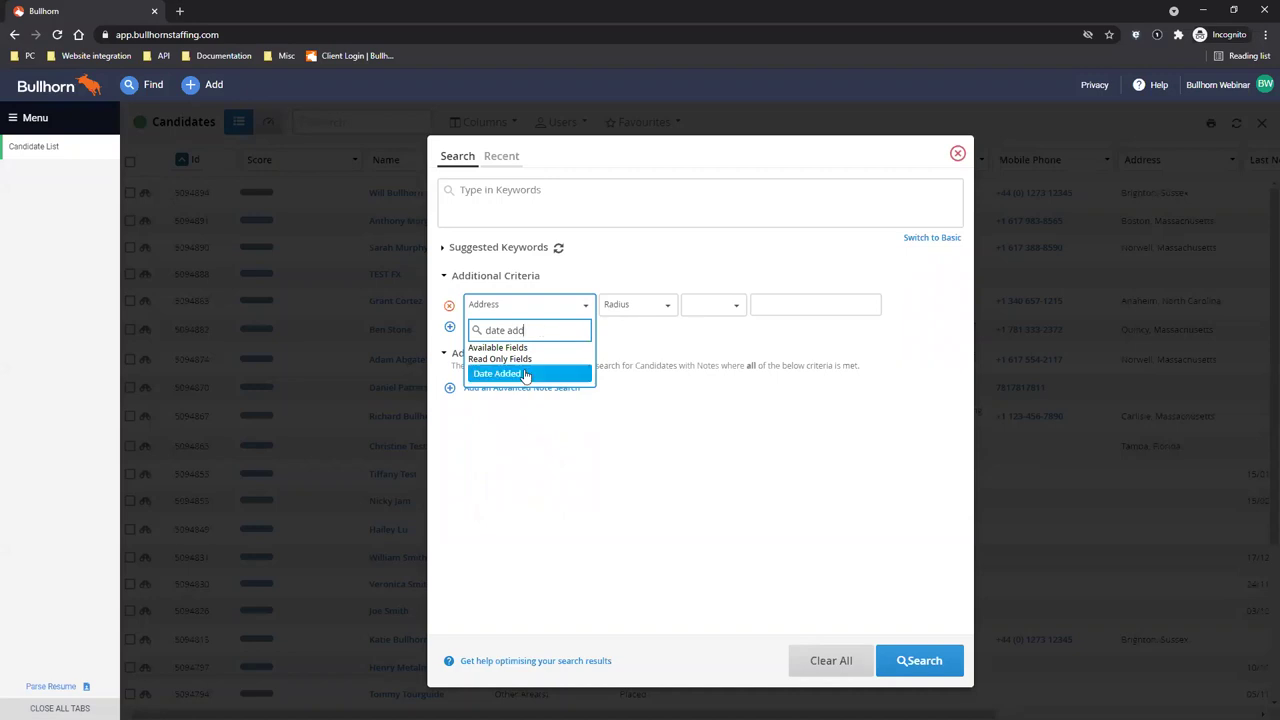
pyautogui.click(528, 371)
pyautogui.click(745, 310)
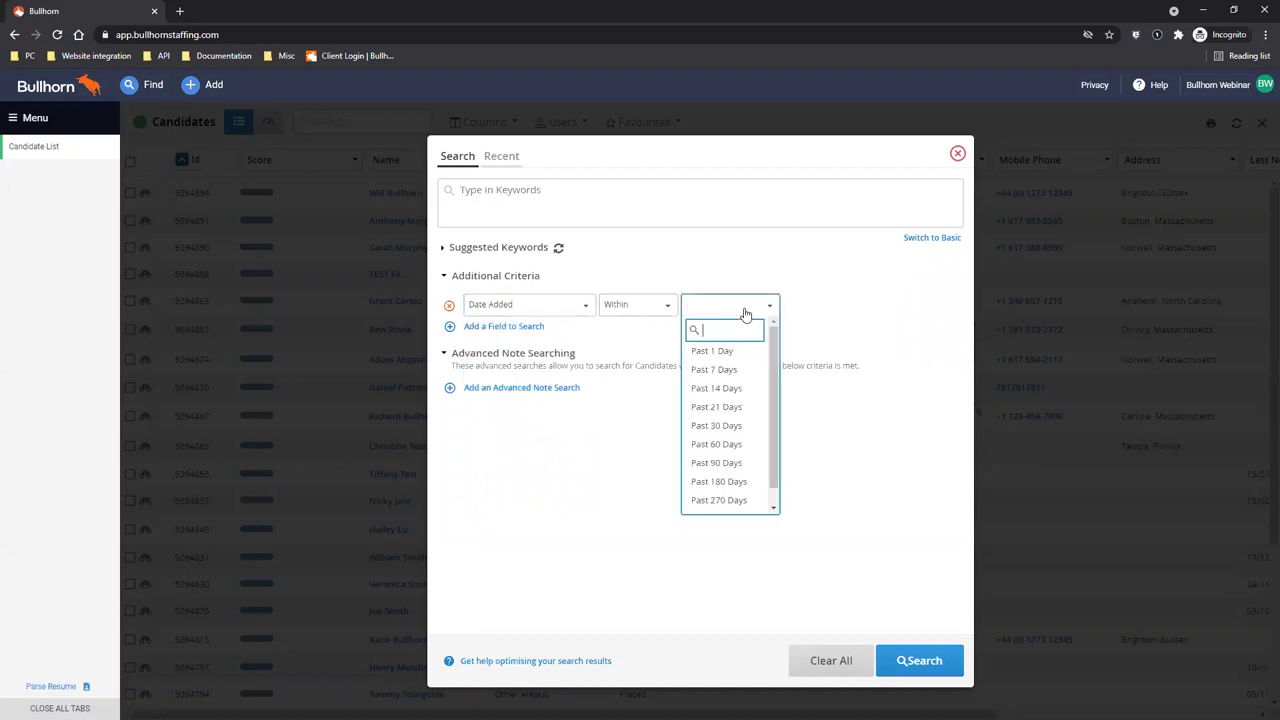
pyautogui.click(752, 368)
pyautogui.click(908, 652)
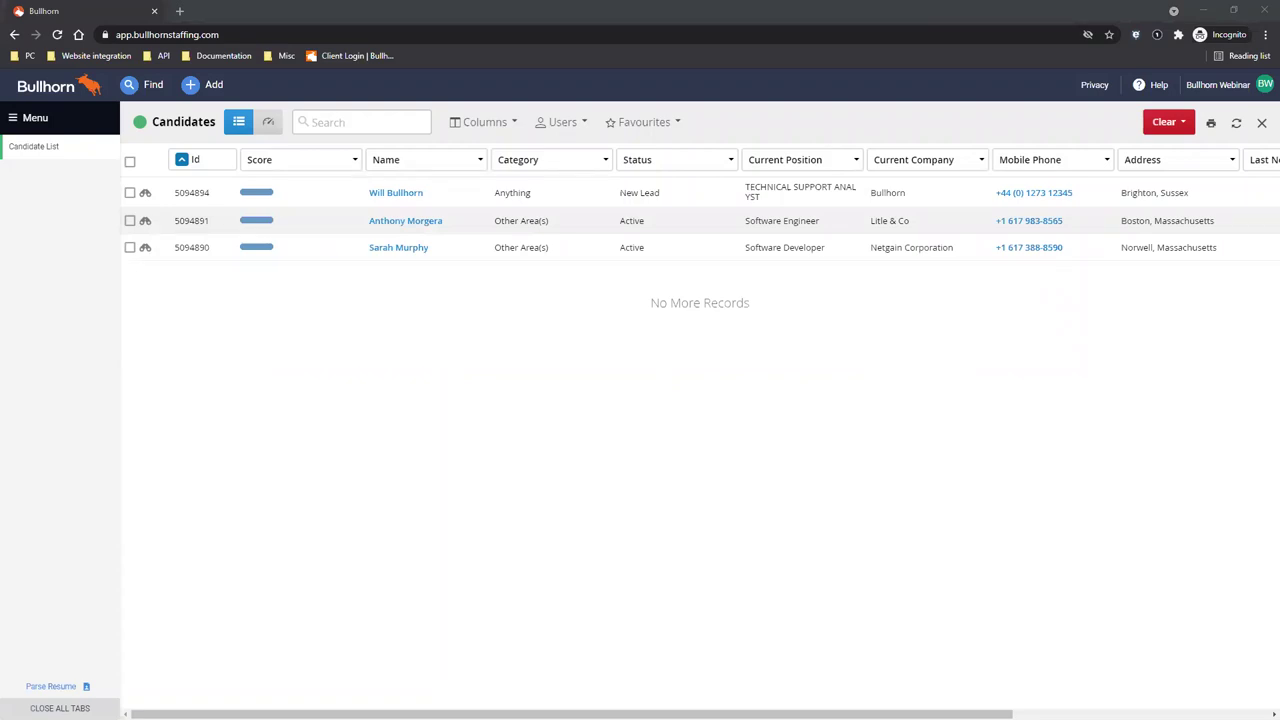
# - Save the current candidate search as a private favourite named "Candidates Added Last 7 days"
pyautogui.click(642, 122)
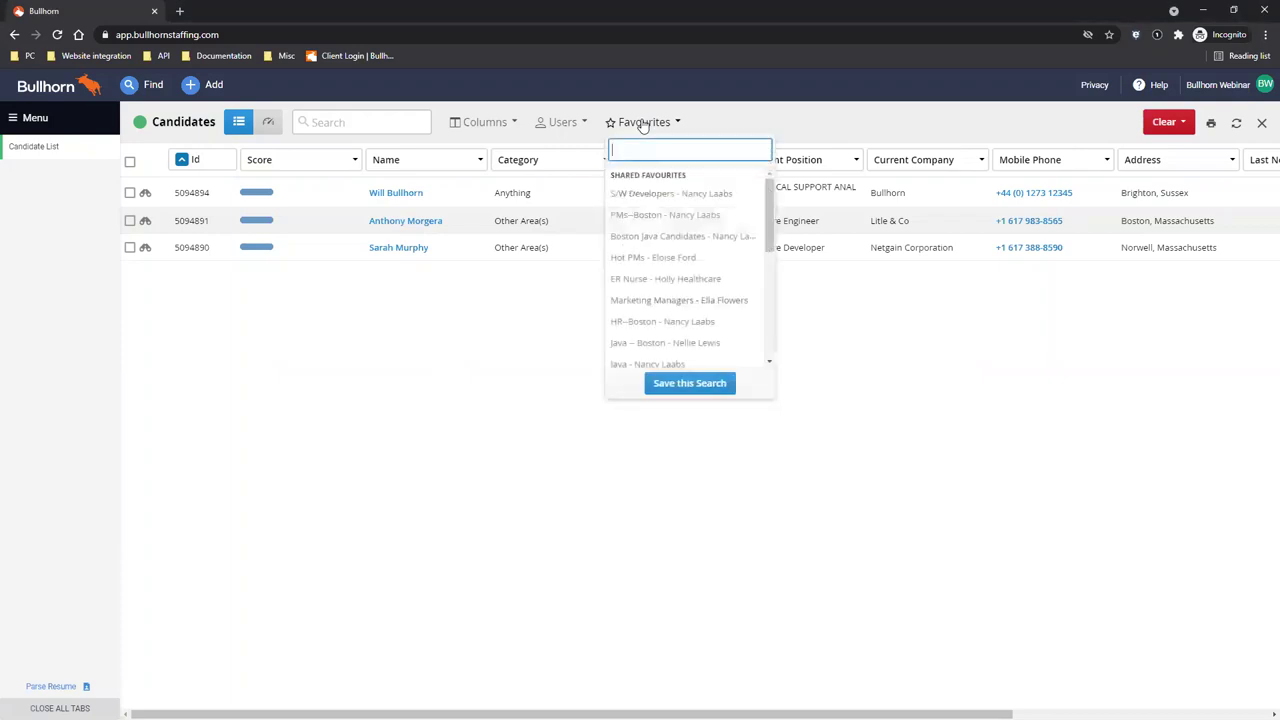
pyautogui.click(712, 384)
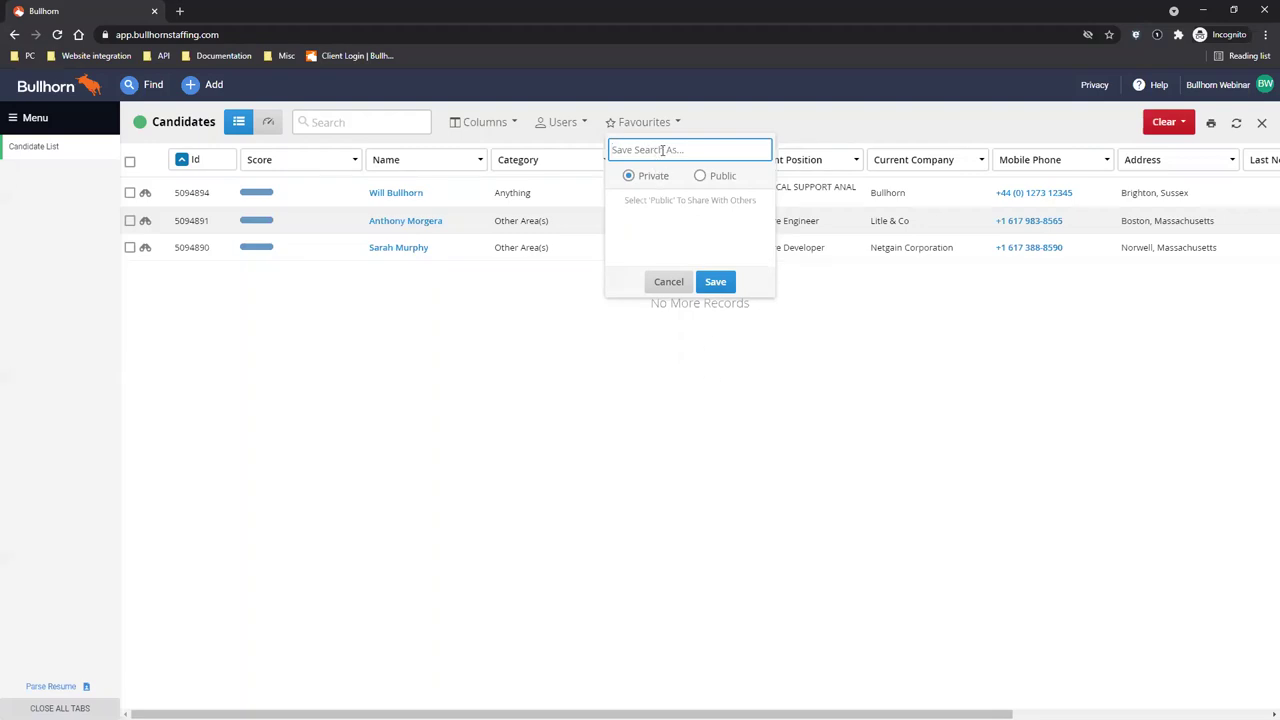
pyautogui.write('Candidates Added Last 7 days')
pyautogui.click(716, 282)
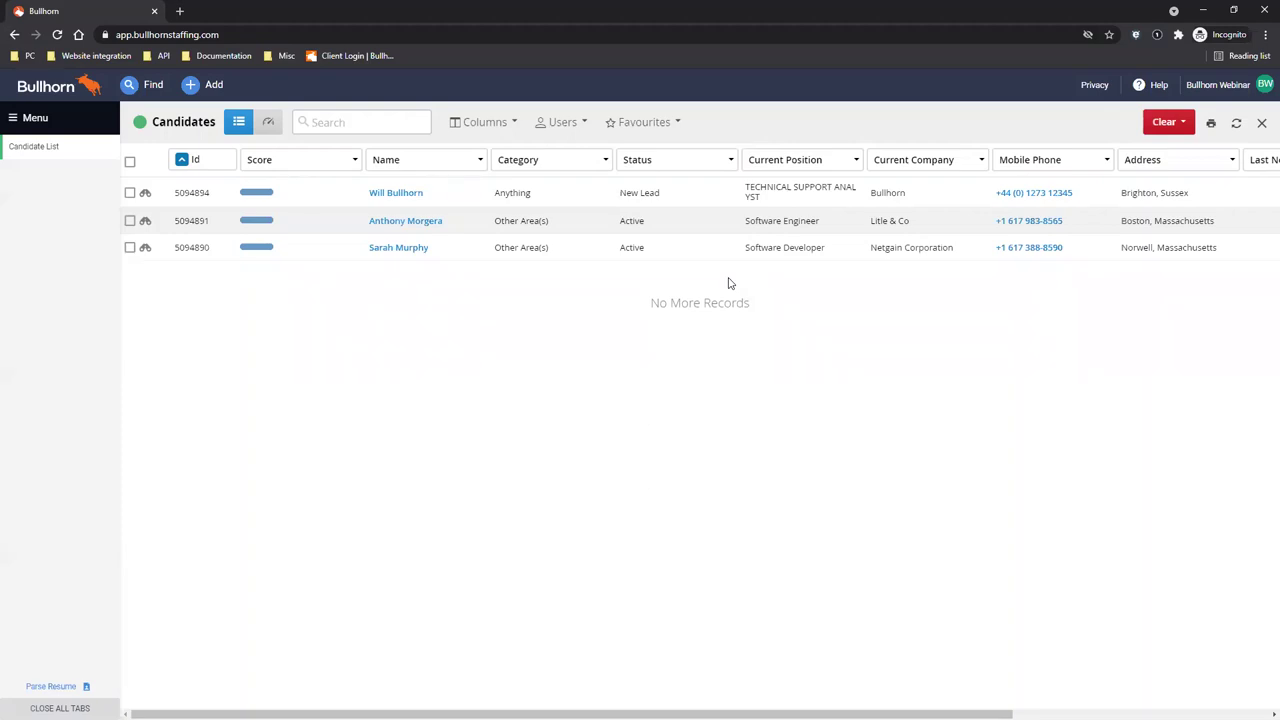
# - Check the saved search under the personal favourites, and clear all searches and filters from the candidate list
pyautogui.click(656, 127)
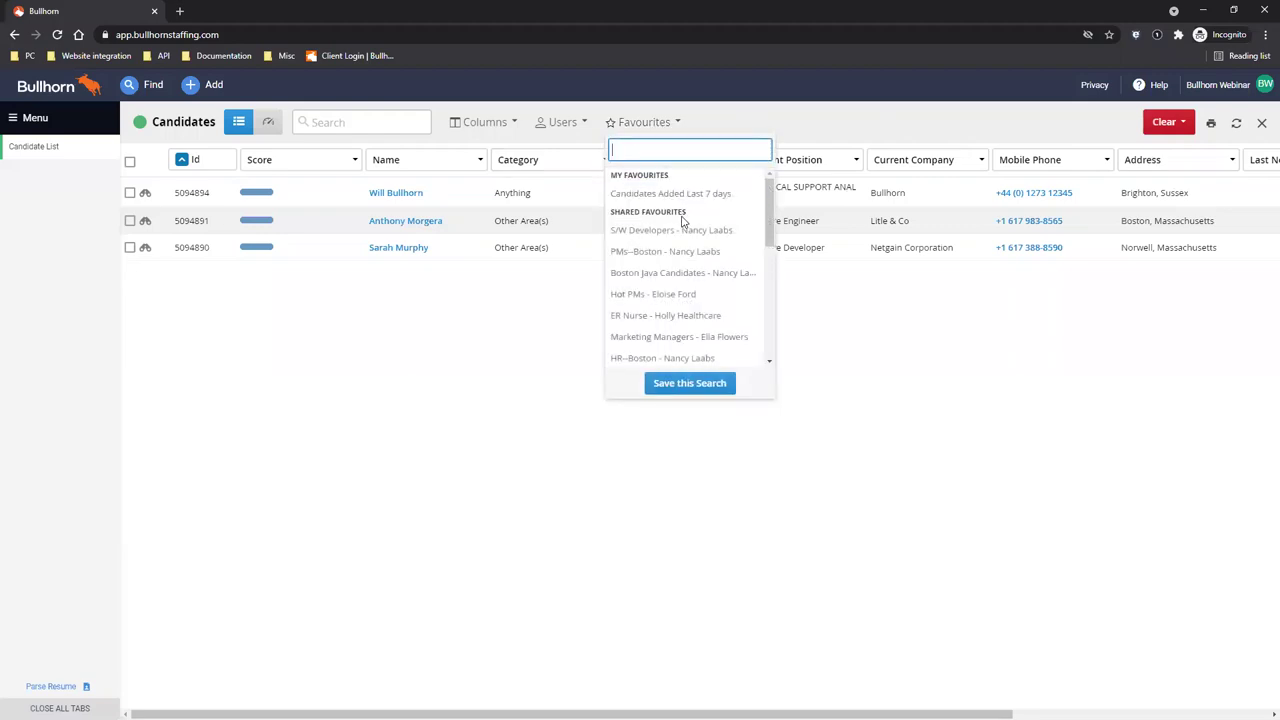
pyautogui.click(752, 334)
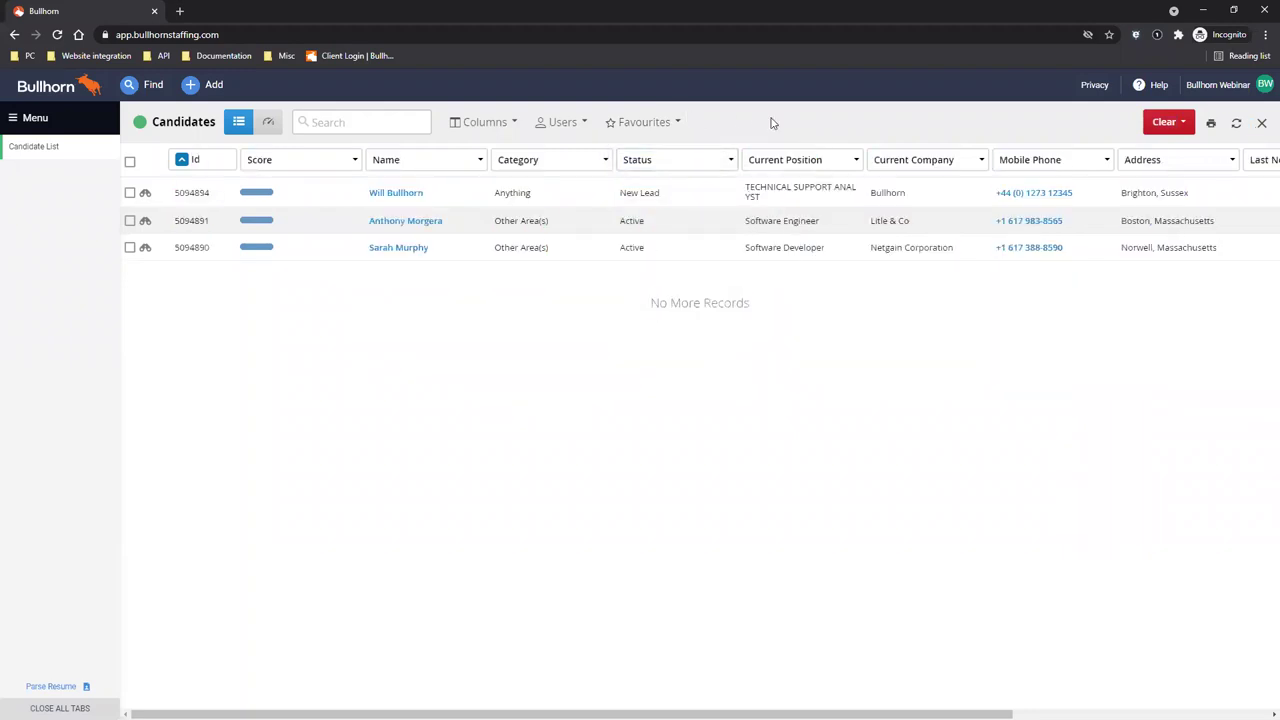
pyautogui.click(1158, 127)
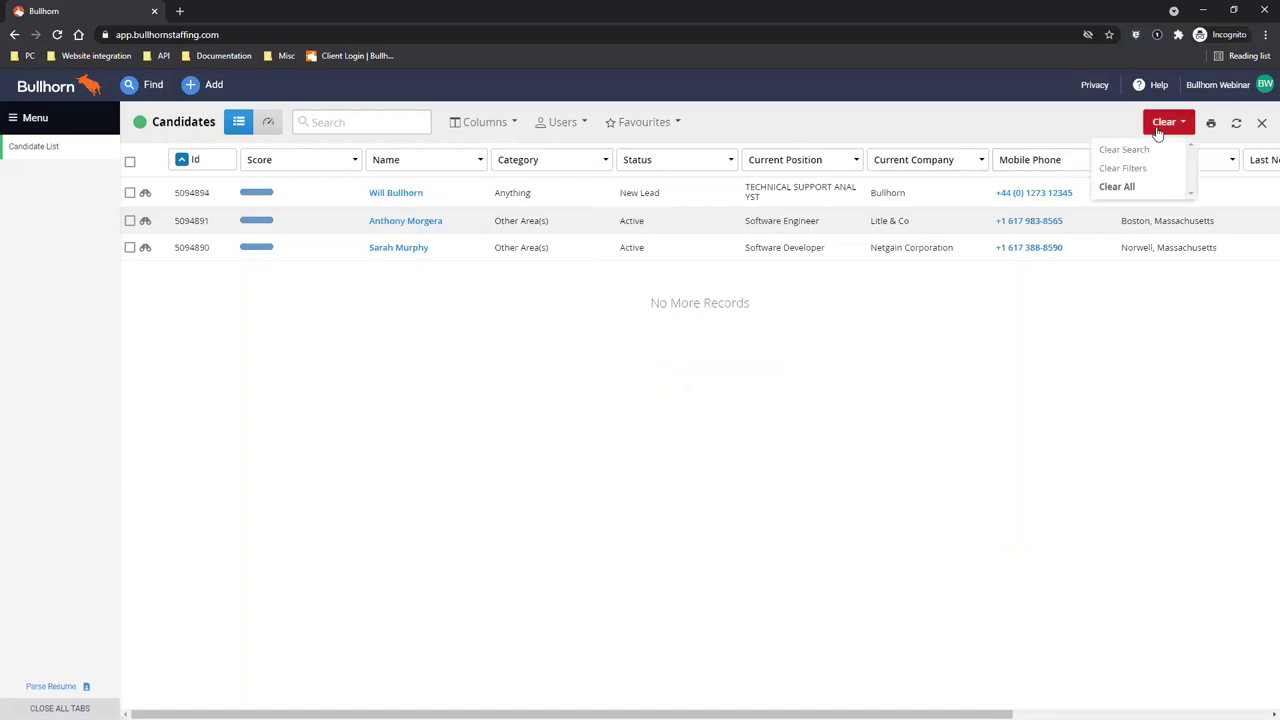
pyautogui.click(1151, 190)
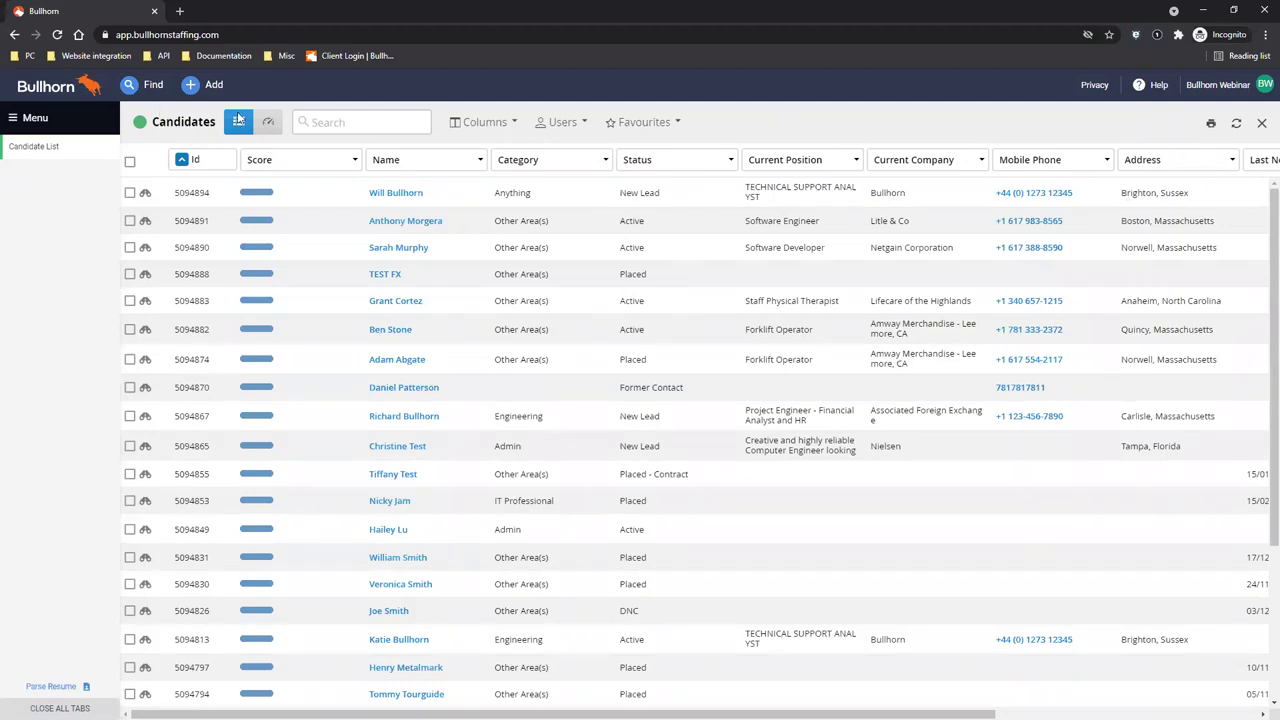
# - Remove the Category, Current Company, Current Position, Date Added, Email 1, Id and Last Note columns from the candidate list
pyautogui.click(476, 122)
pyautogui.click(489, 222)
pyautogui.click(507, 238)
pyautogui.click(503, 254)
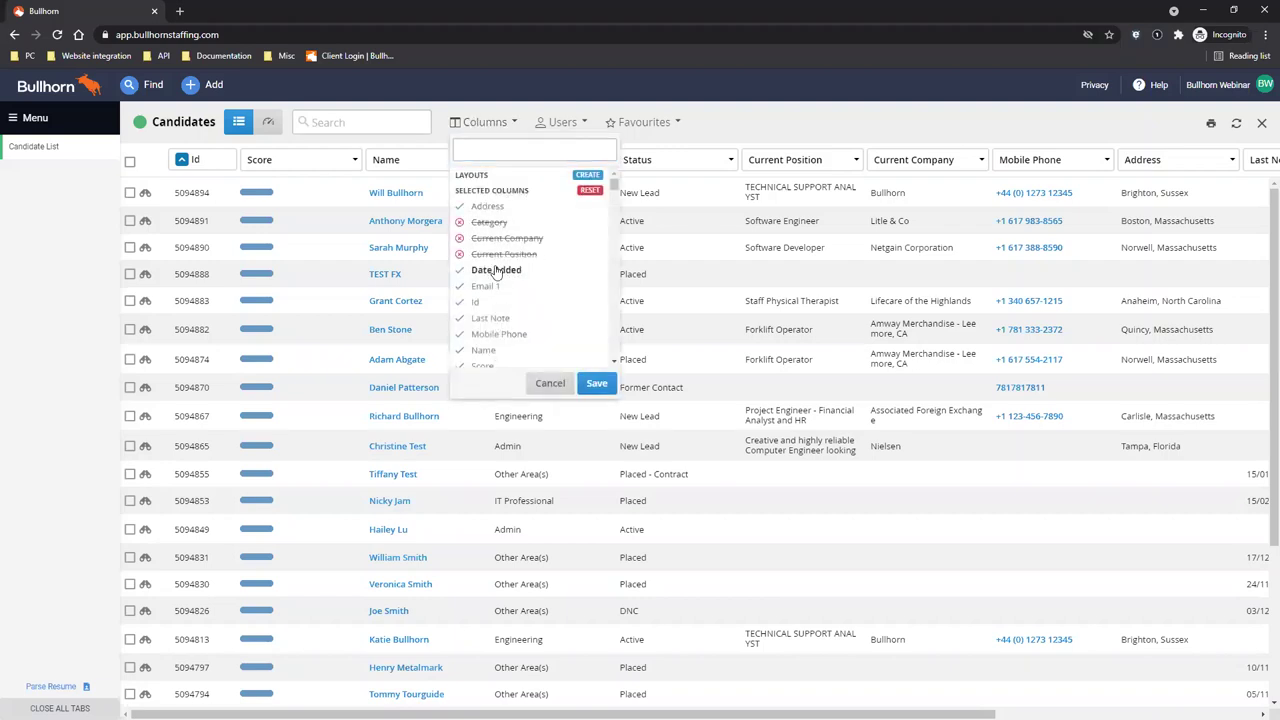
pyautogui.click(496, 271)
pyautogui.click(486, 287)
pyautogui.click(476, 302)
pyautogui.click(490, 318)
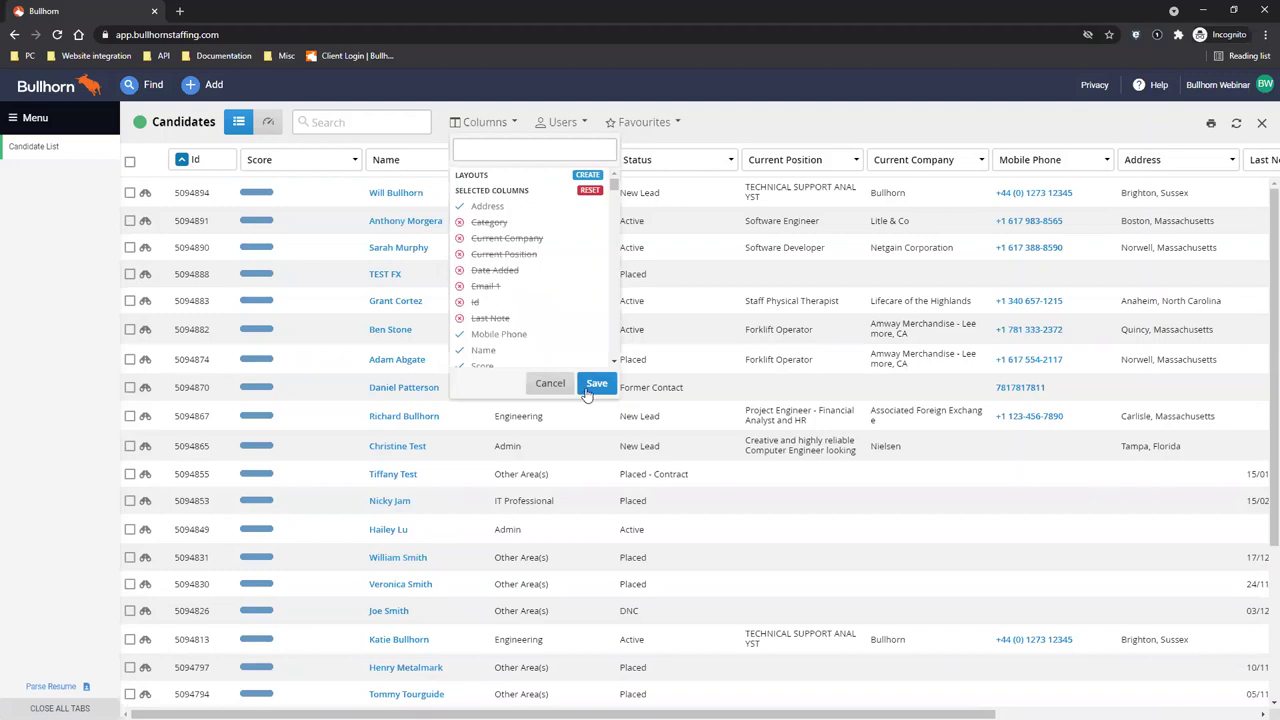
pyautogui.click(589, 393)
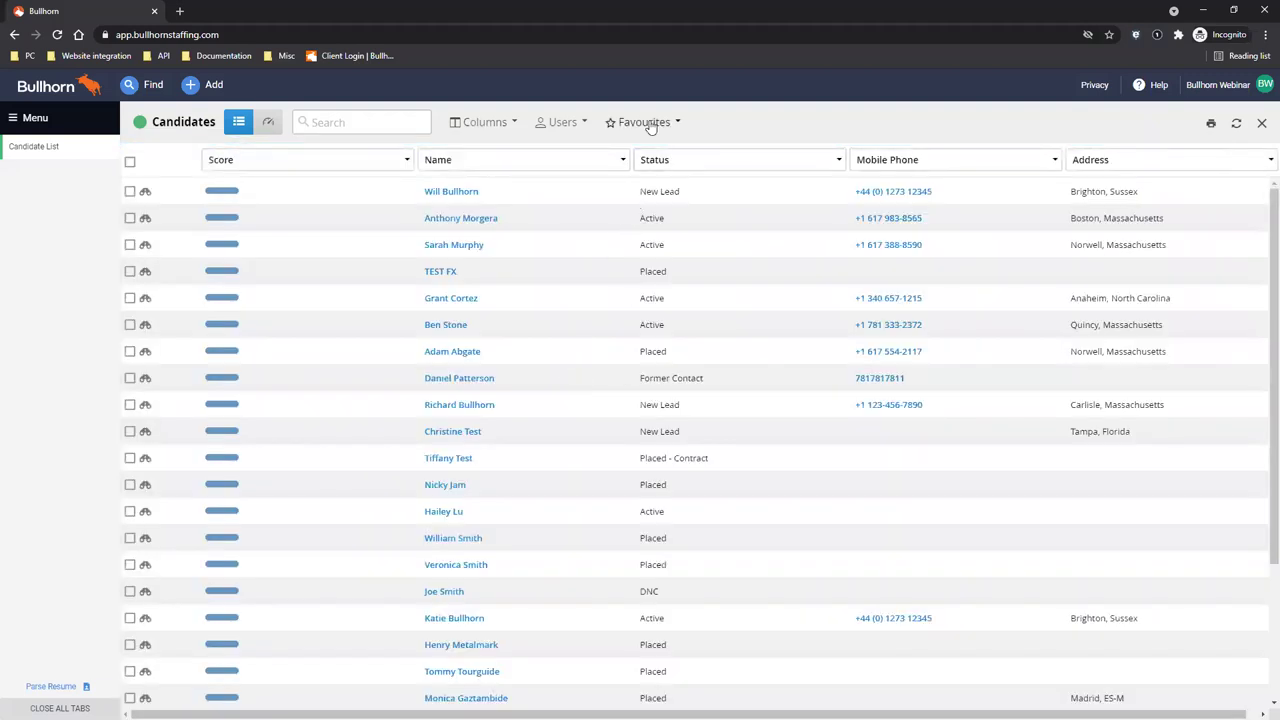
# - Run the favourite search "Candidates Added Last 7 days" without switching to its saved column layout, and clear all searches and filters
pyautogui.click(651, 124)
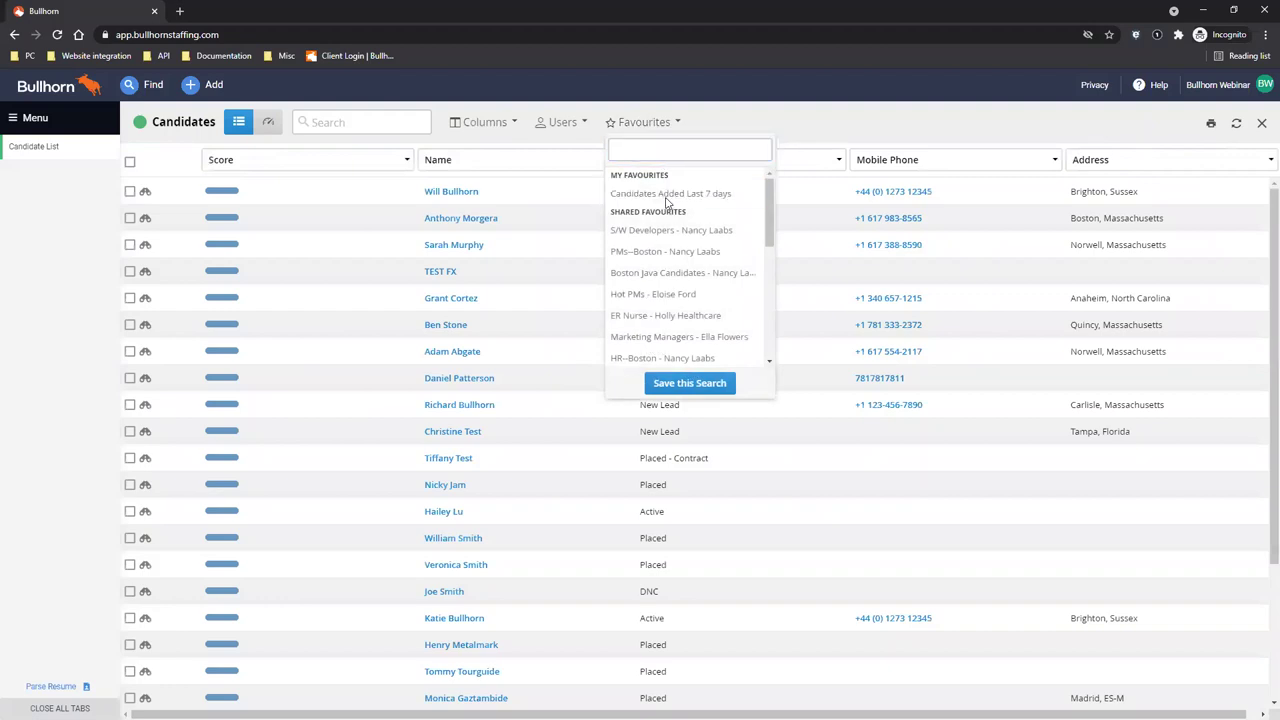
pyautogui.click(667, 194)
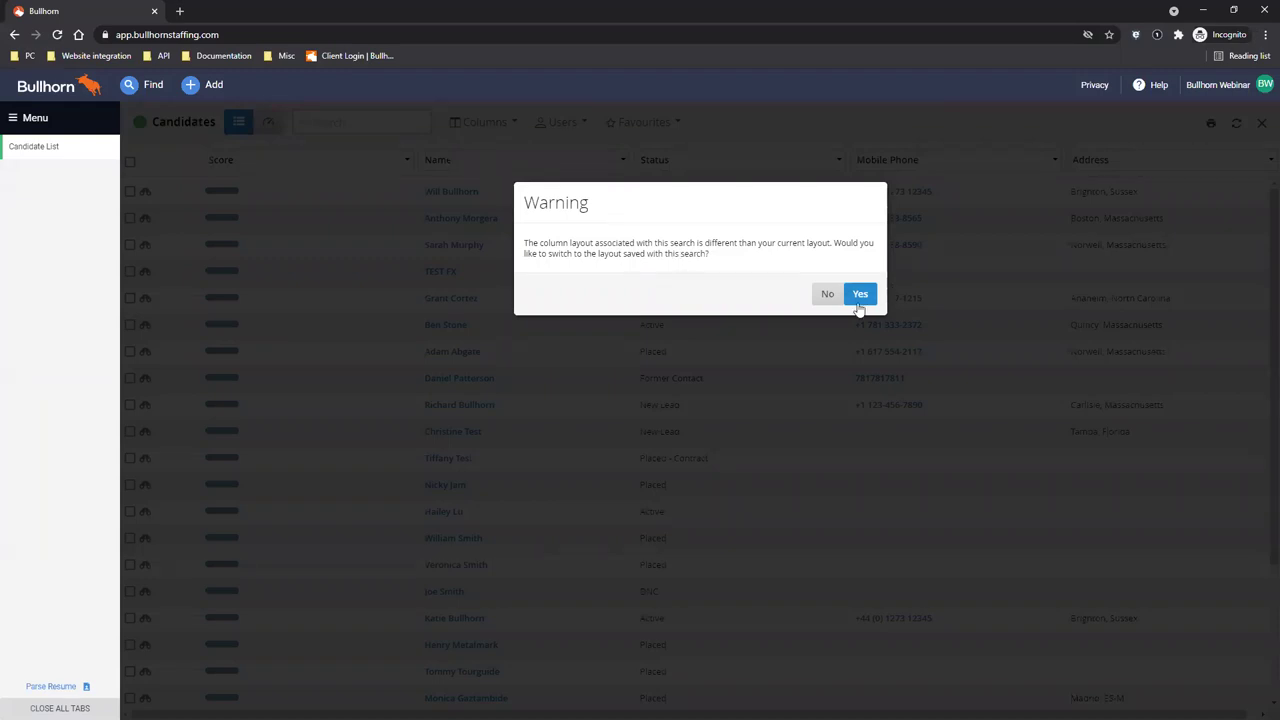
pyautogui.click(826, 294)
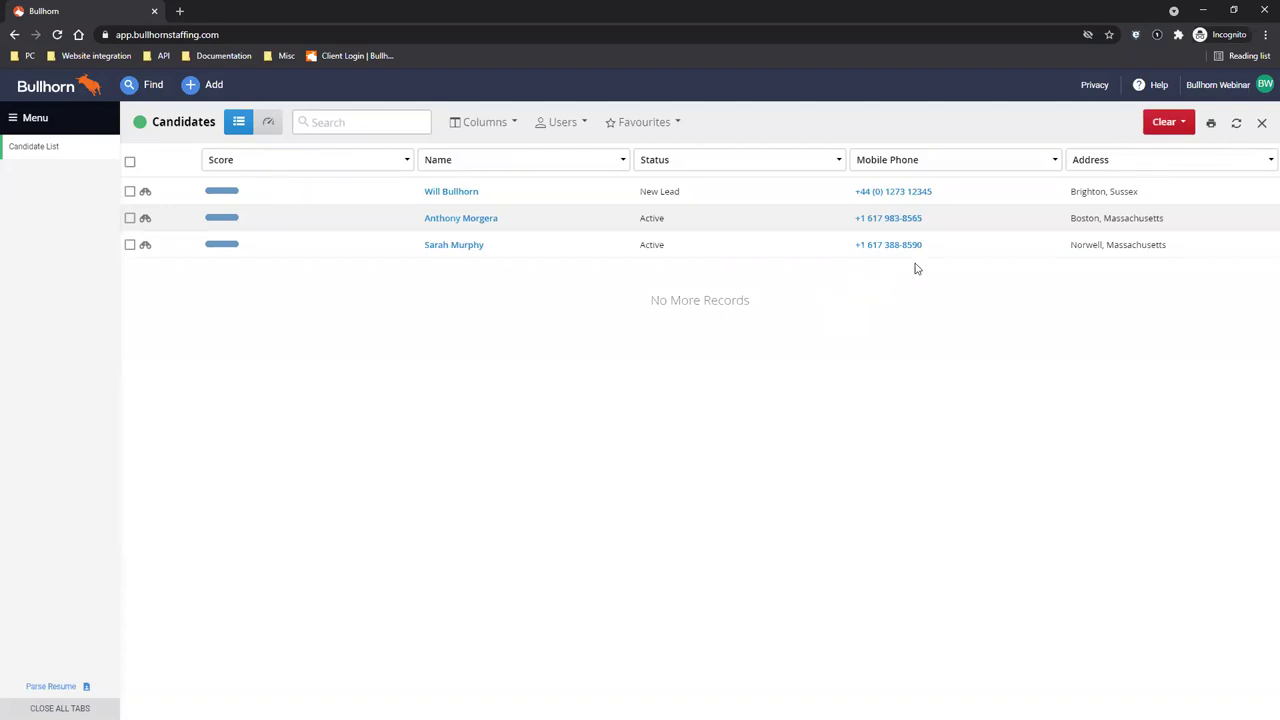
pyautogui.click(1167, 127)
pyautogui.click(1158, 192)
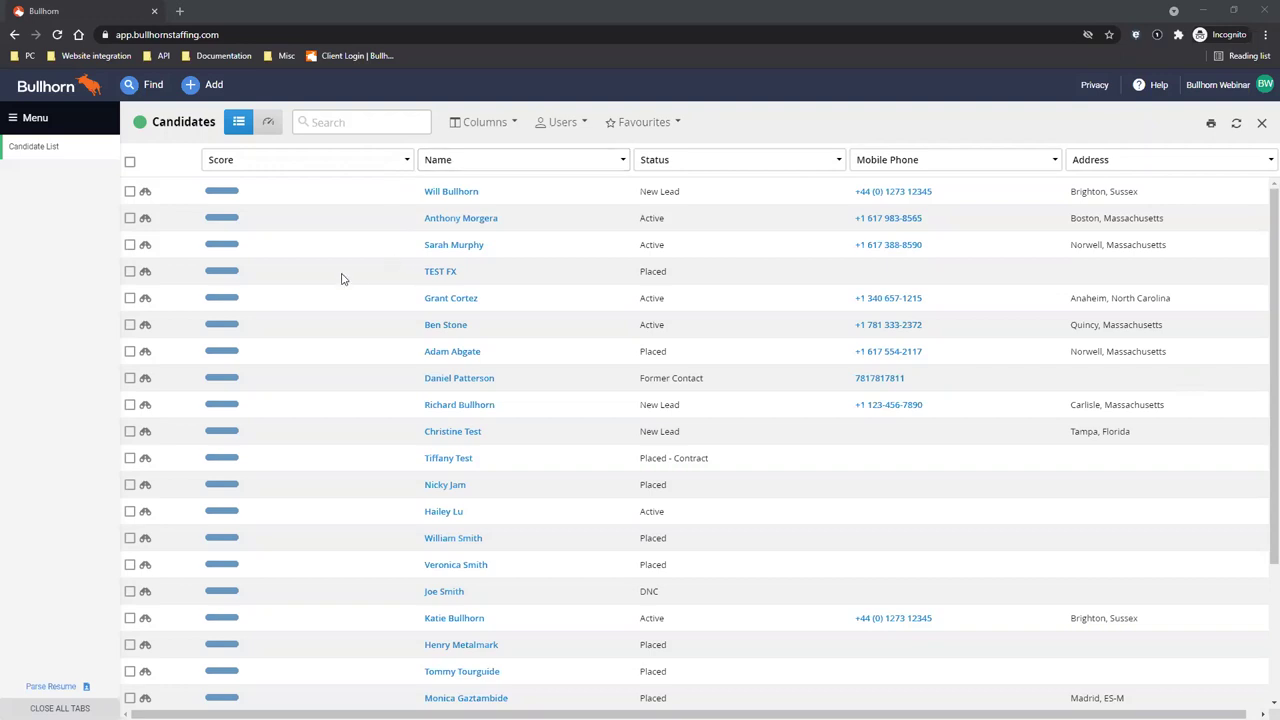
# - Add the first three candidates to a new private hotlist named with a first name plus "Hotlist", and clear the row selection
pyautogui.click(130, 191)
pyautogui.click(130, 218)
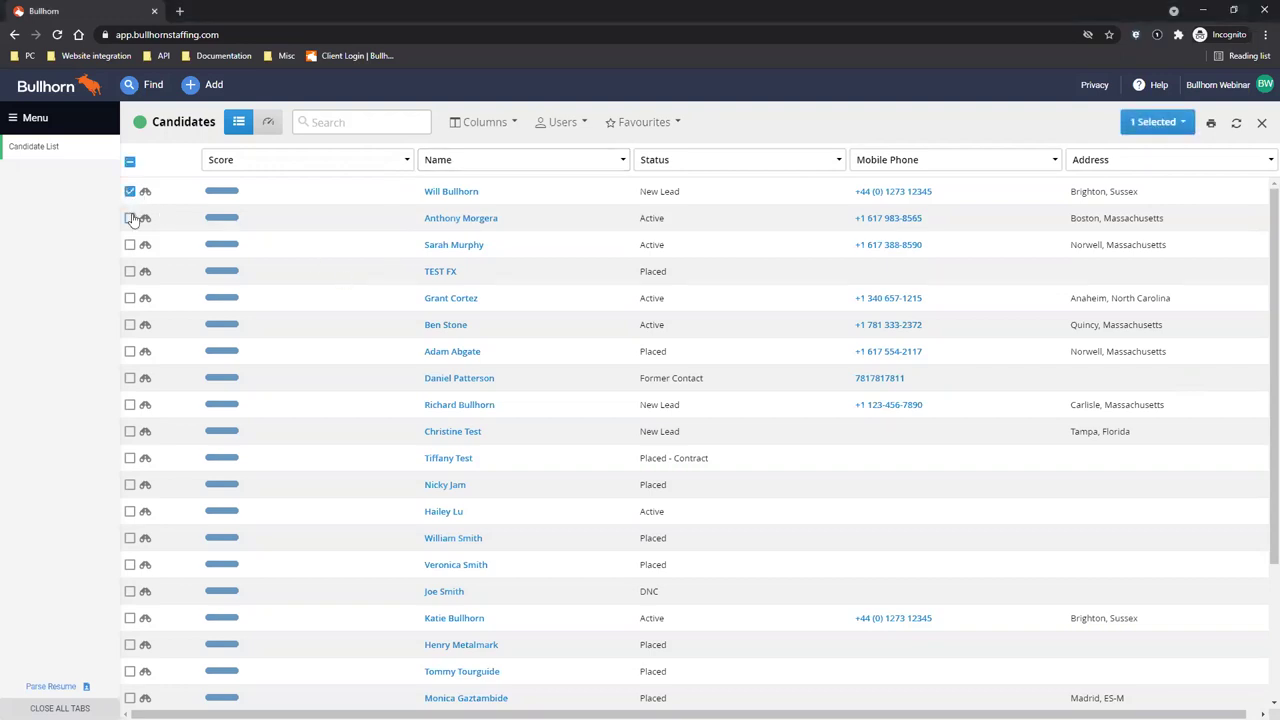
pyautogui.click(130, 244)
pyautogui.click(1155, 123)
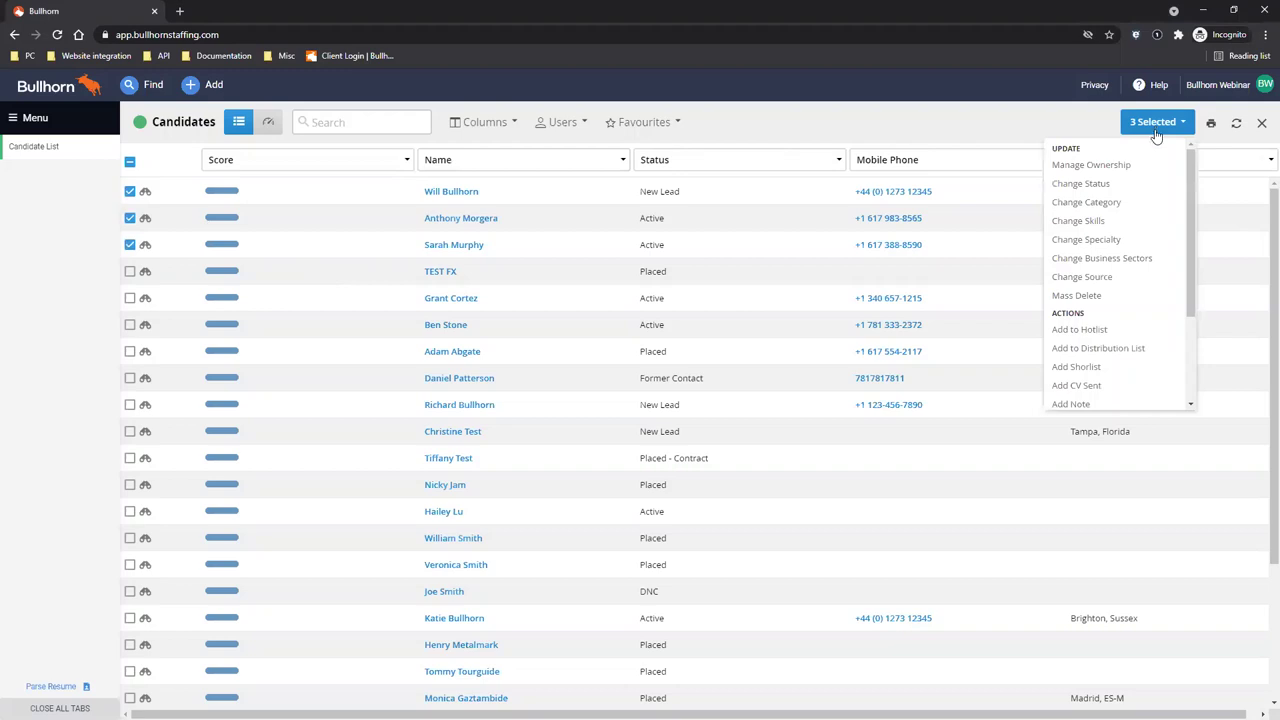
pyautogui.click(1146, 331)
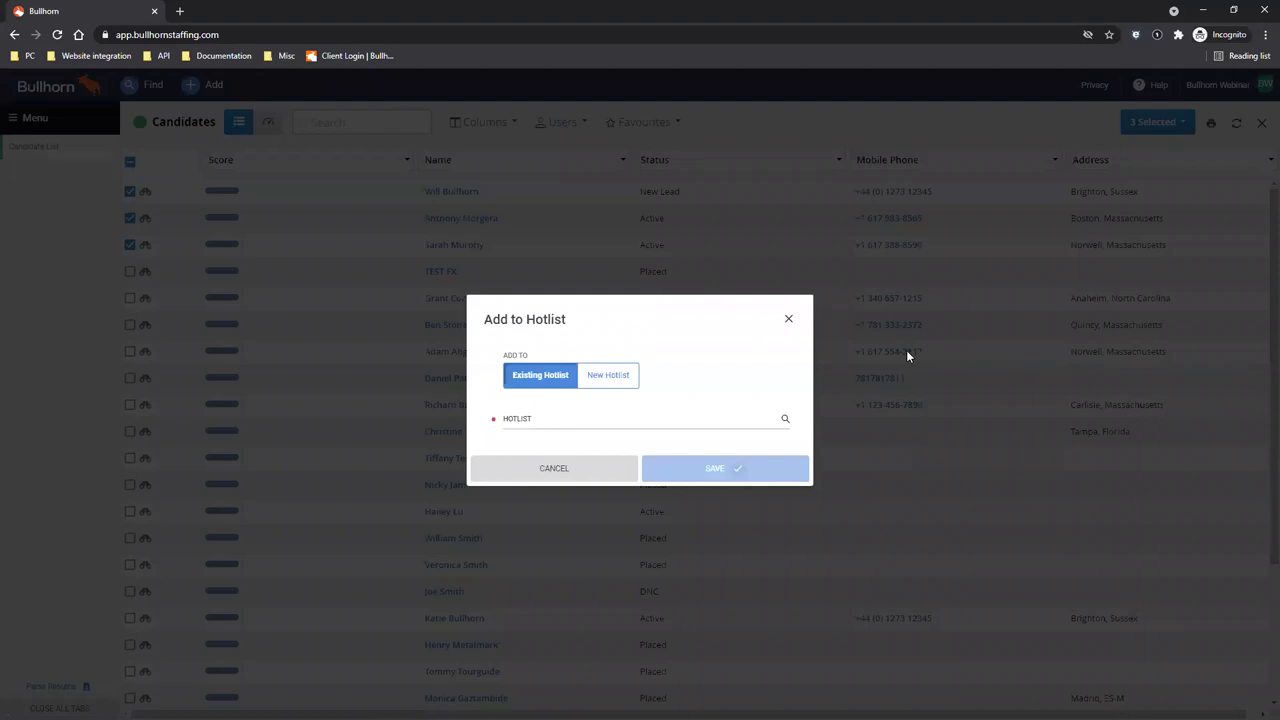
pyautogui.click(609, 375)
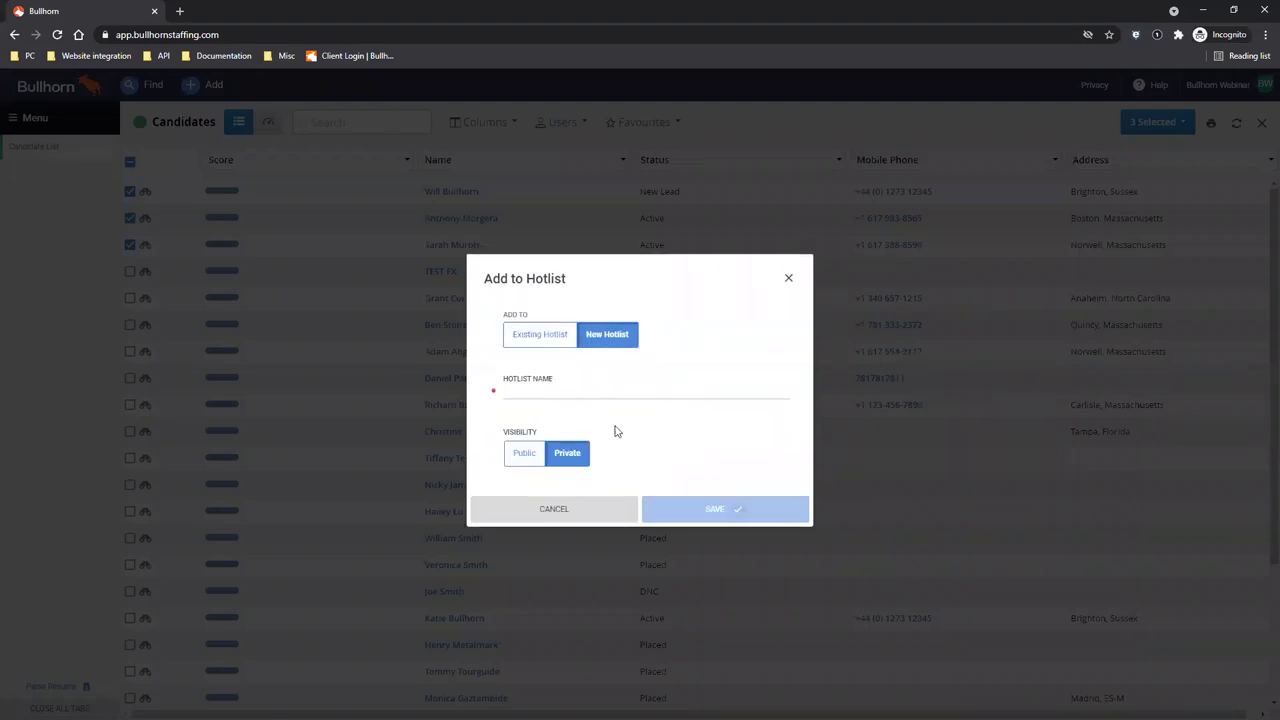
pyautogui.click(568, 390)
pyautogui.write('Katie')
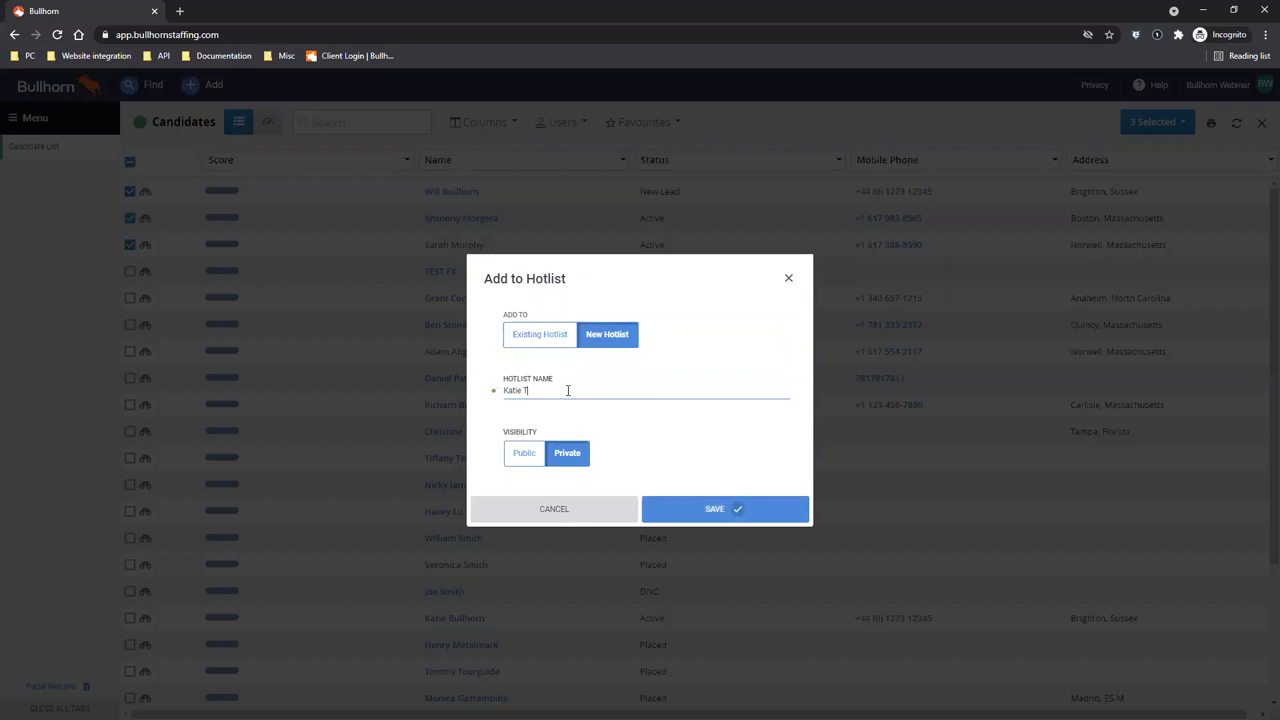
pyautogui.write(' Hotlist')
pyautogui.click(706, 506)
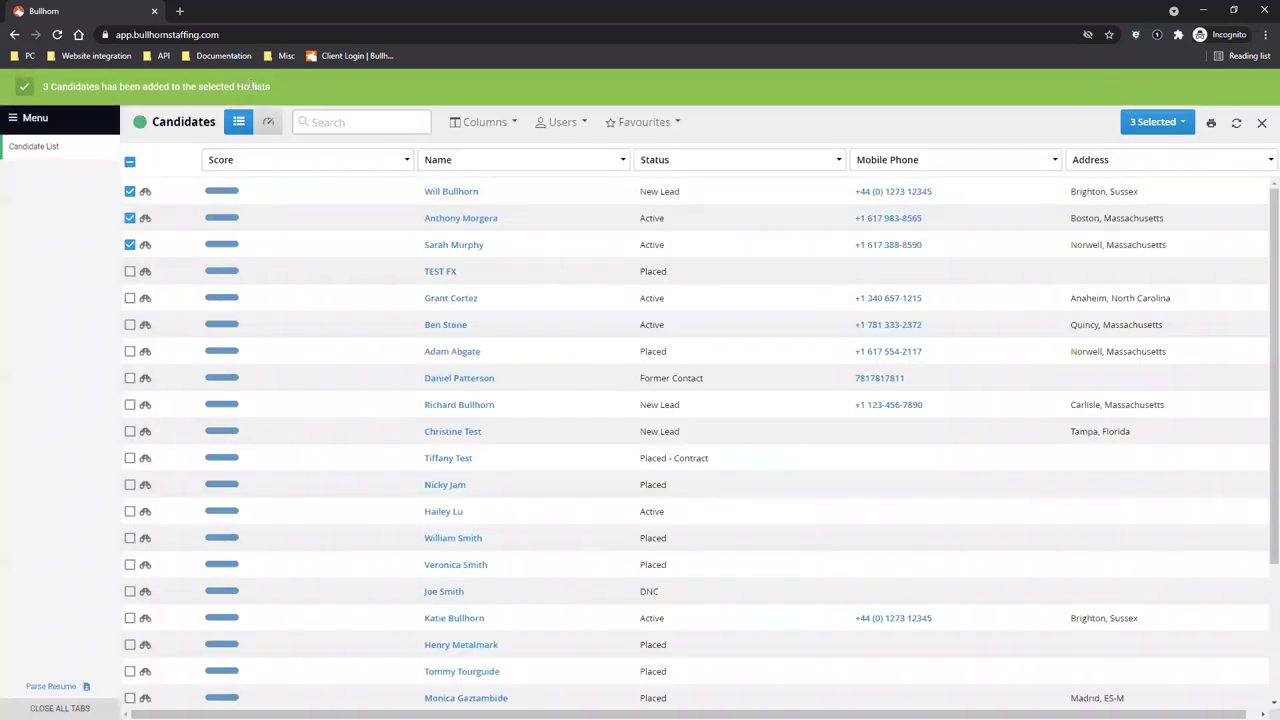
pyautogui.click(131, 163)
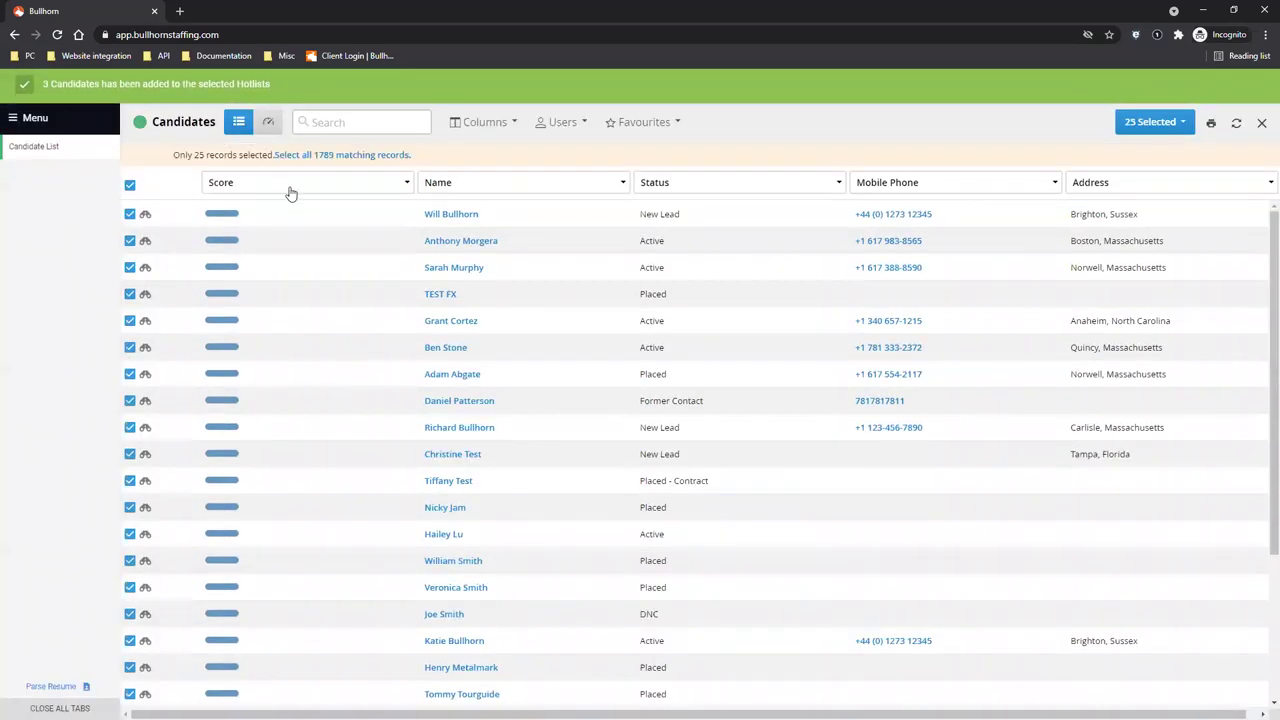
pyautogui.click(131, 187)
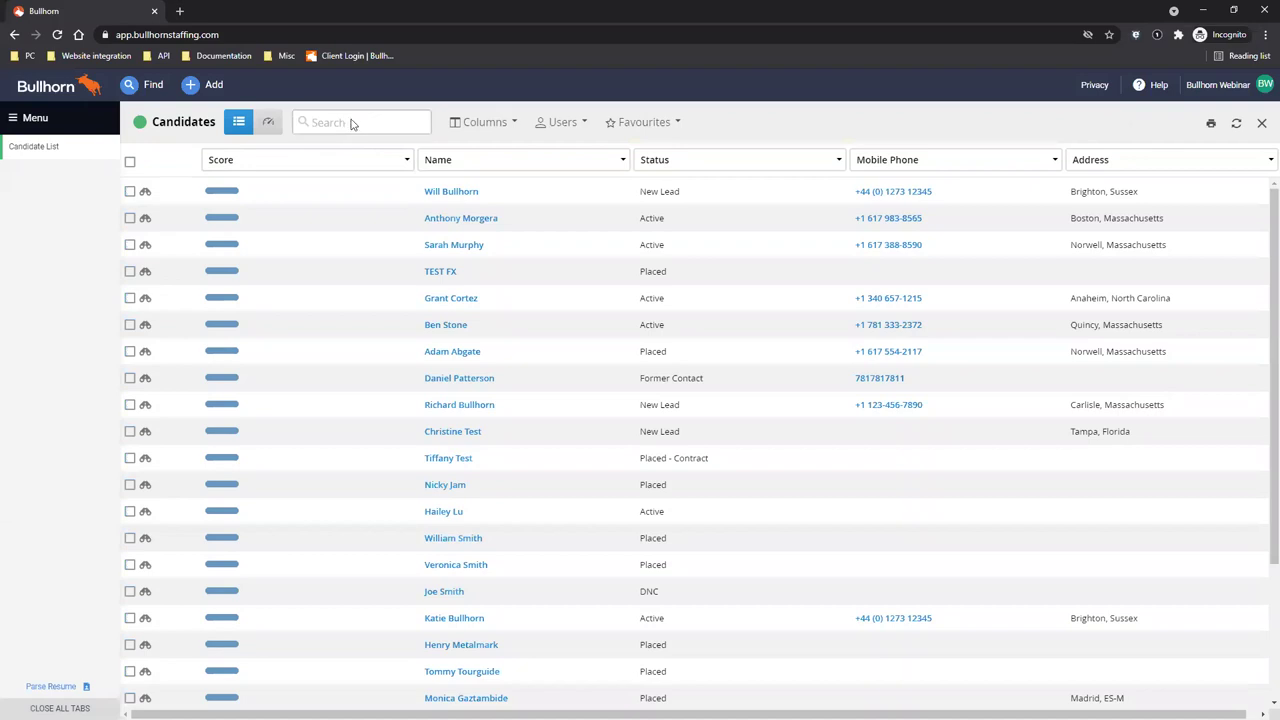
# - Search the candidates by Hotlists with Include All, choosing the newly created hotlist
pyautogui.click(318, 122)
pyautogui.click(510, 305)
pyautogui.write('h')
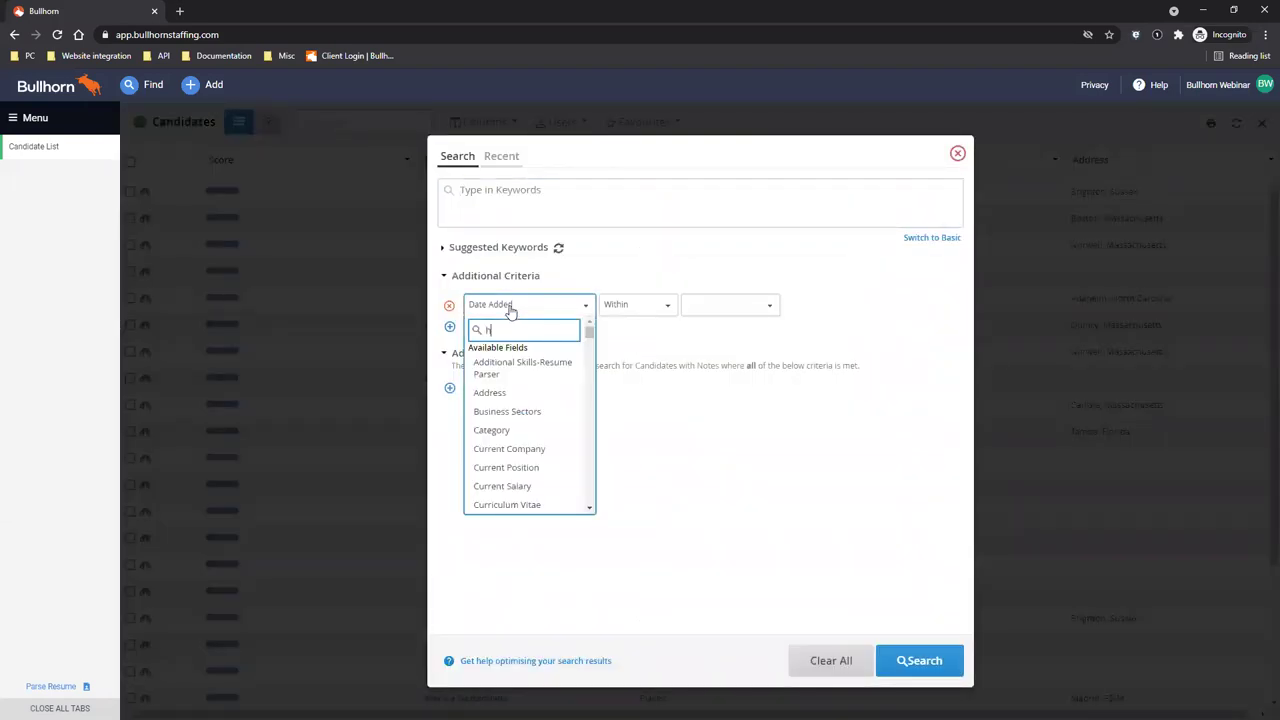
pyautogui.write('otlist')
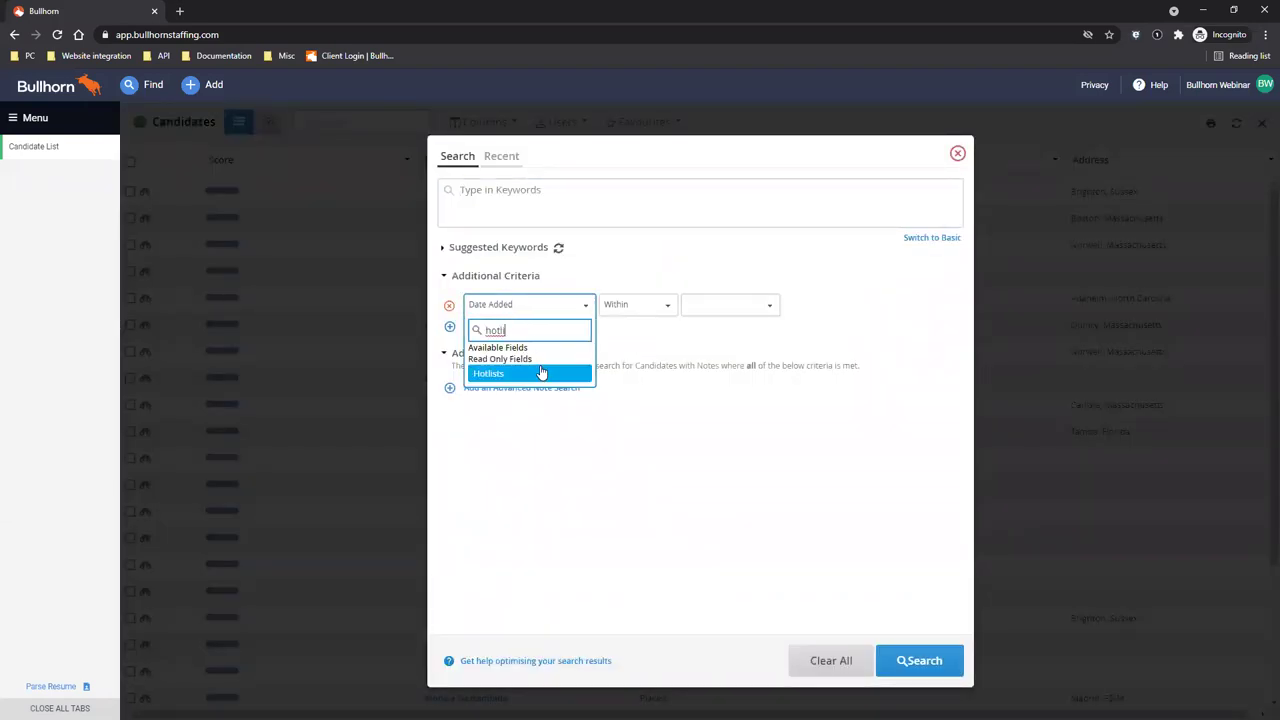
pyautogui.click(520, 368)
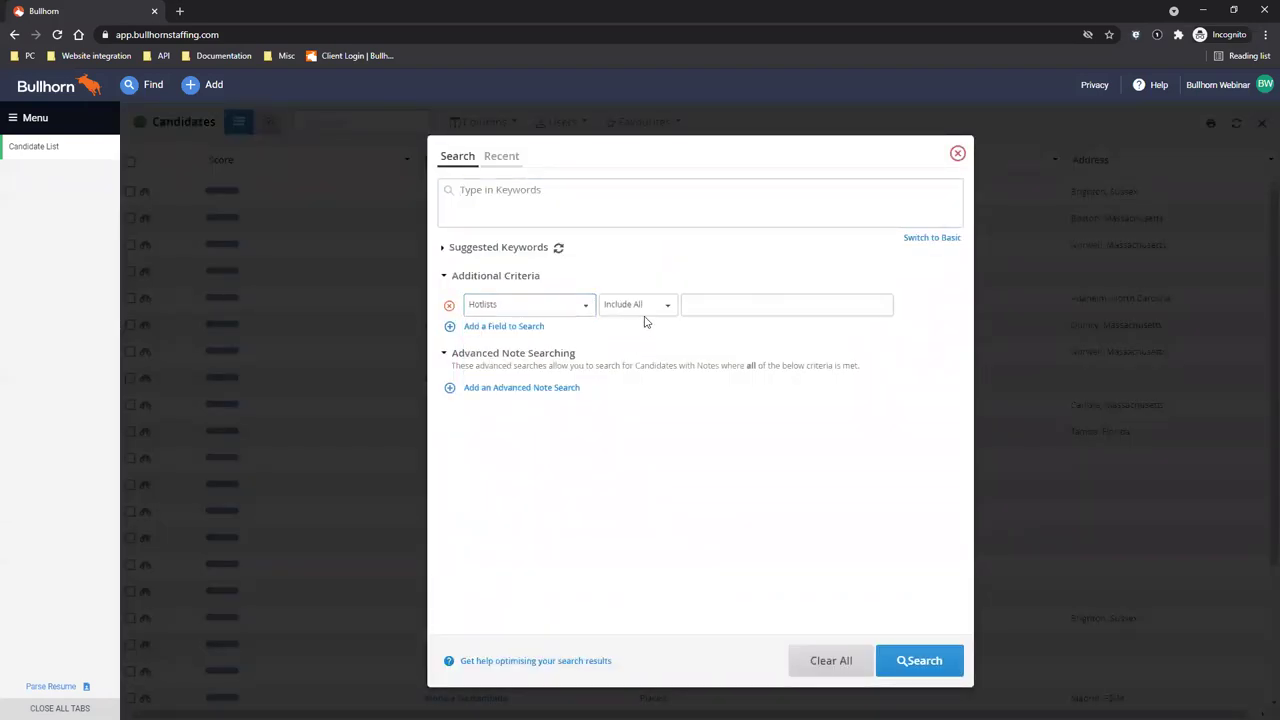
pyautogui.click(696, 306)
pyautogui.click(706, 326)
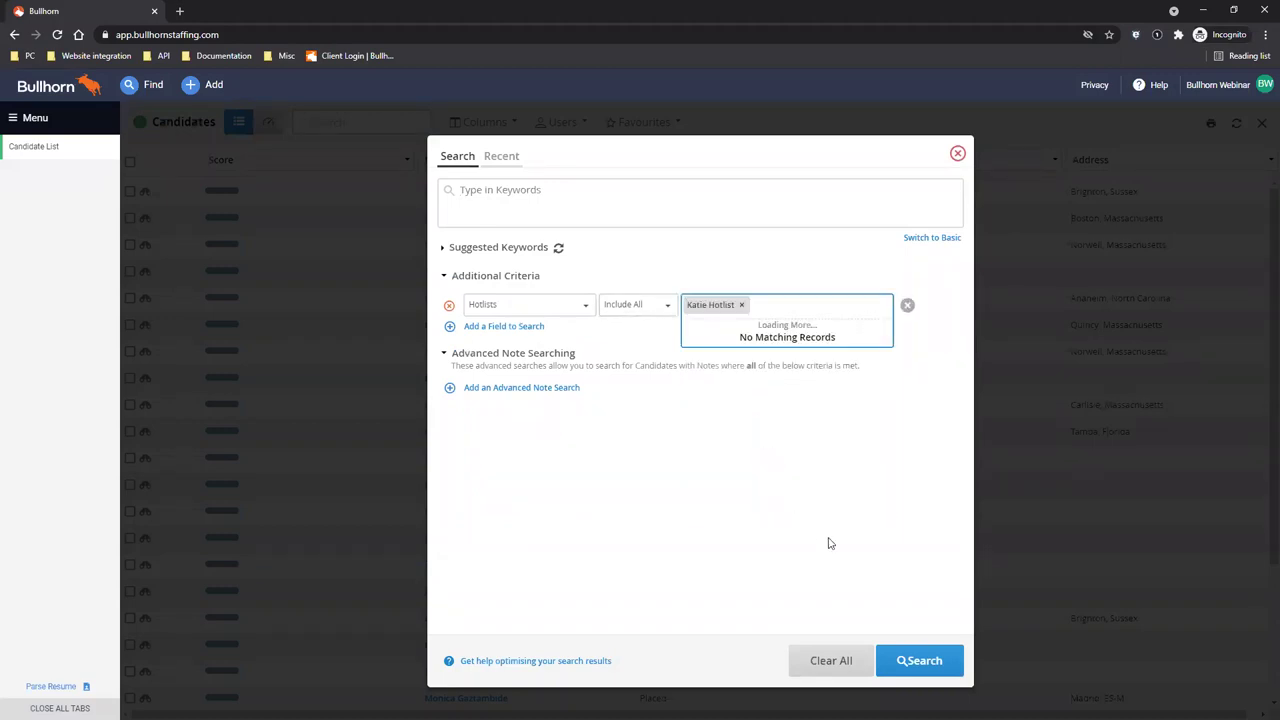
pyautogui.click(918, 661)
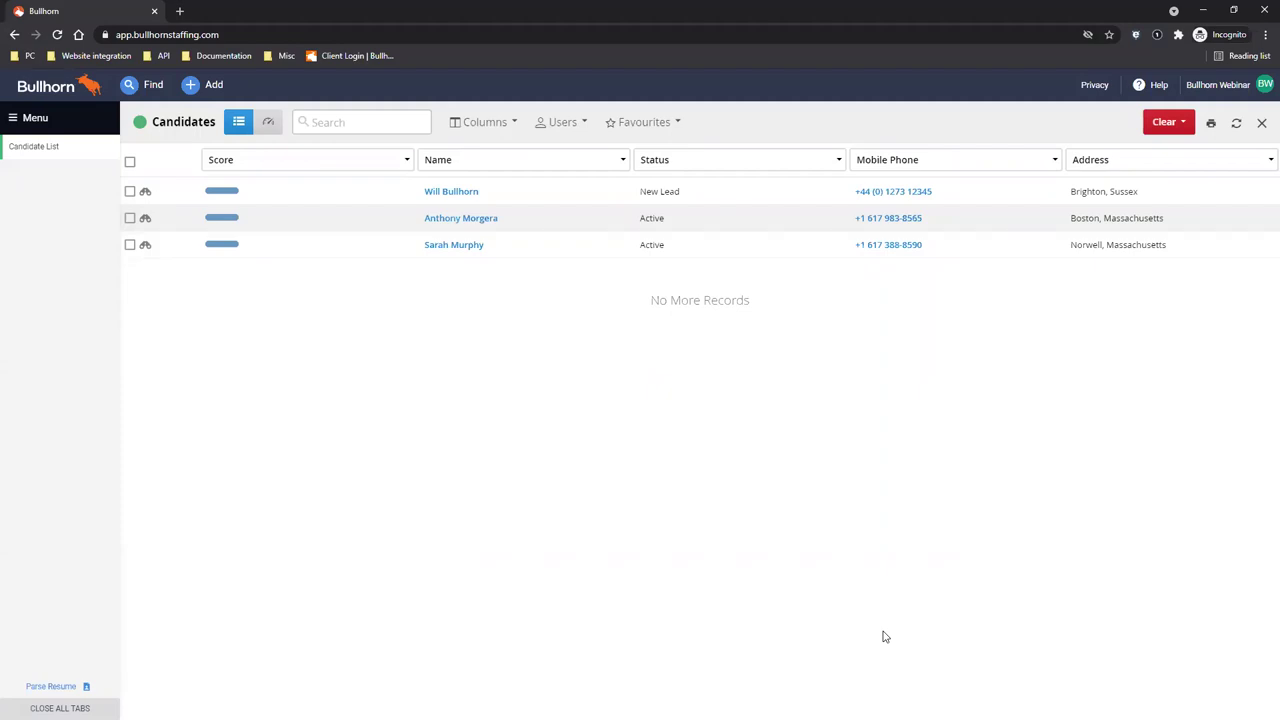
# - Change the Hotlists criterion in the candidate search to Exclude, keeping the chosen hotlist
pyautogui.click(364, 118)
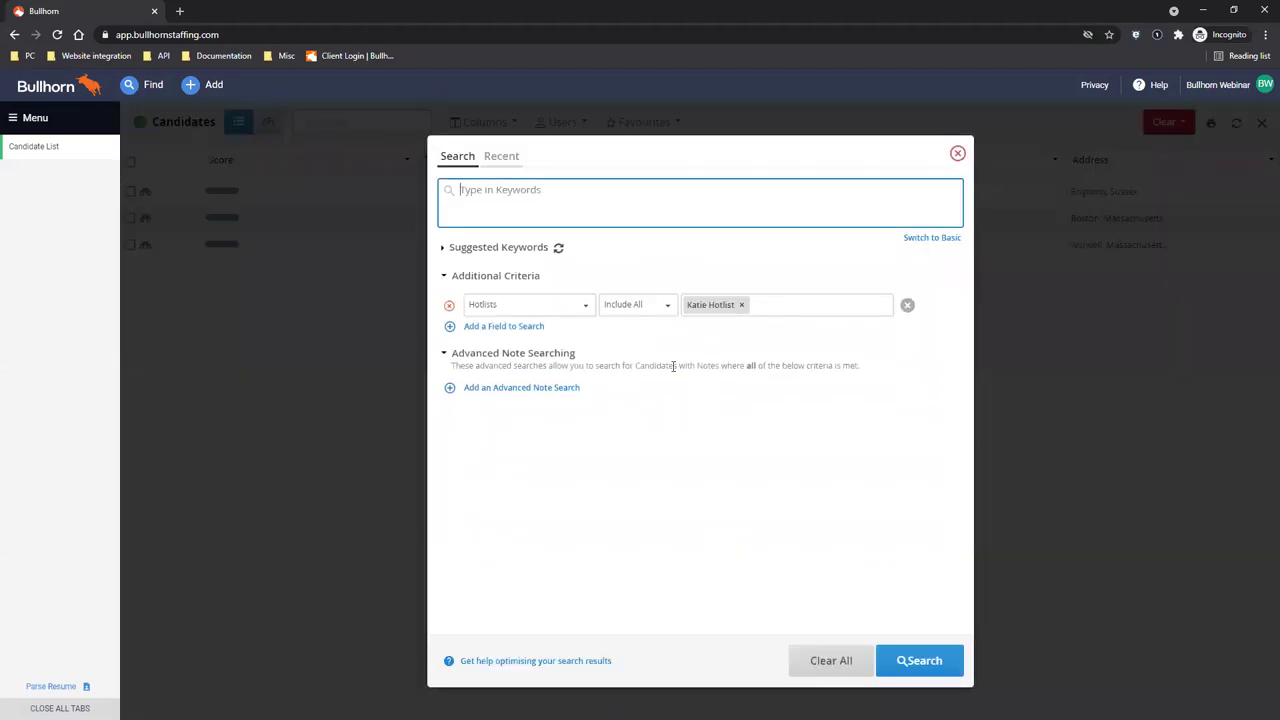
pyautogui.click(642, 306)
pyautogui.click(624, 365)
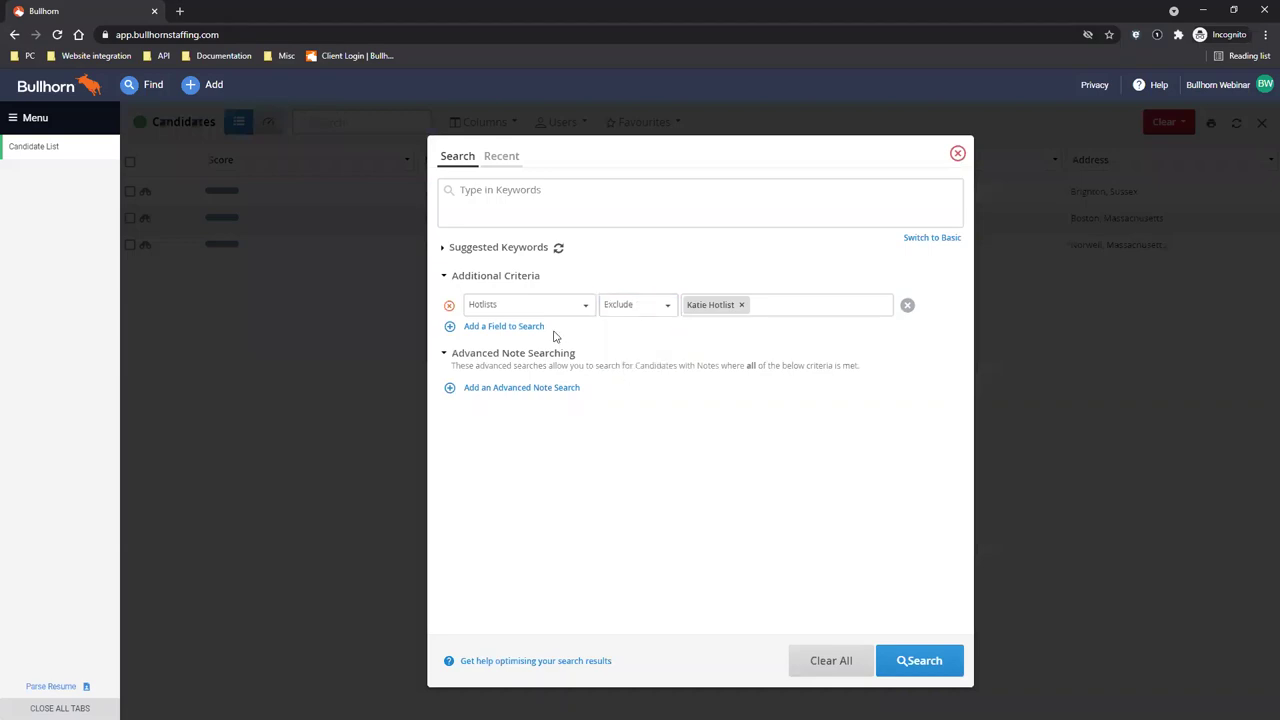
# - Change the search criterion to Distribution Lists with Exclude, choosing the "1 HR Managers" list
pyautogui.click(530, 304)
pyautogui.write('dis')
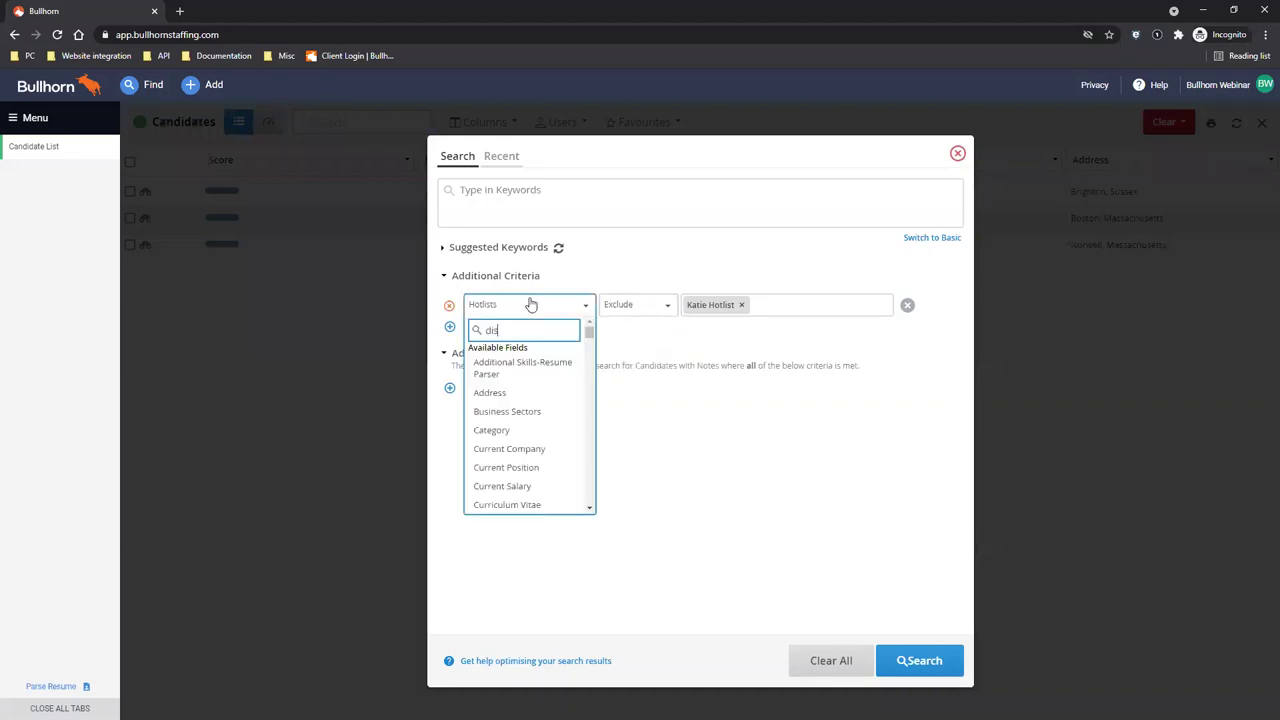
pyautogui.click(545, 422)
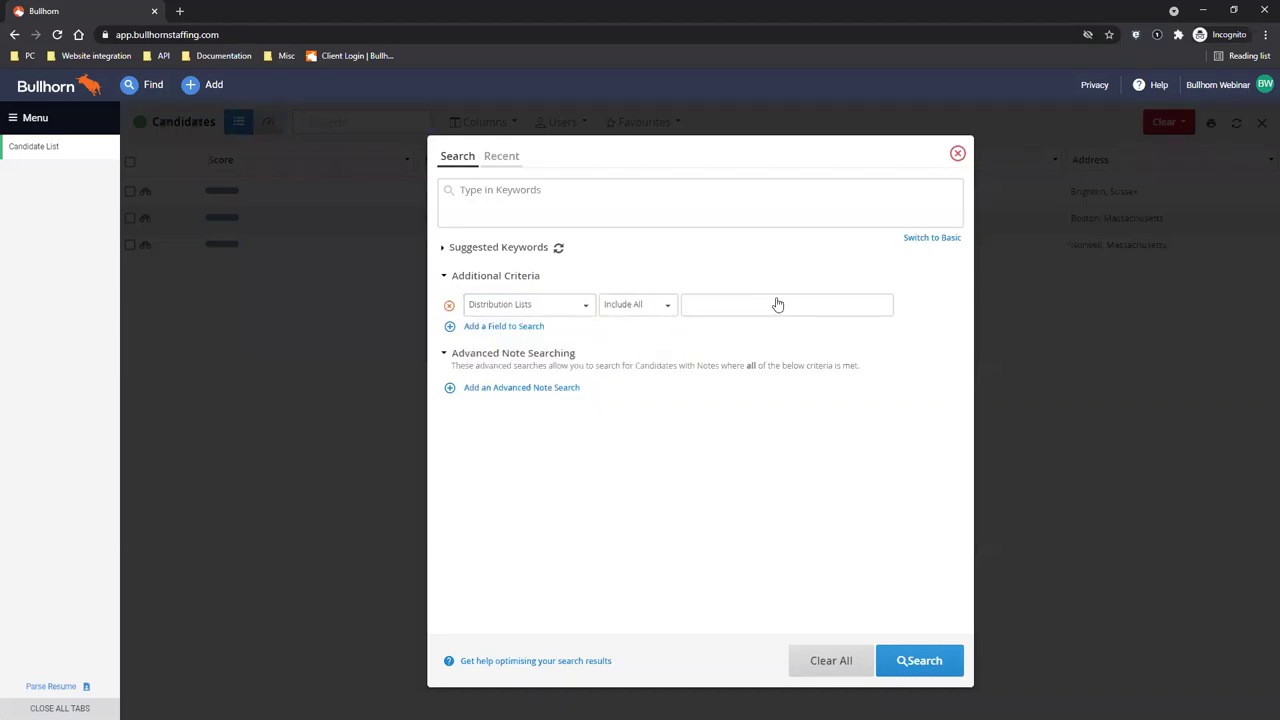
pyautogui.click(777, 305)
pyautogui.click(640, 305)
pyautogui.click(630, 346)
pyautogui.click(716, 307)
pyautogui.click(720, 327)
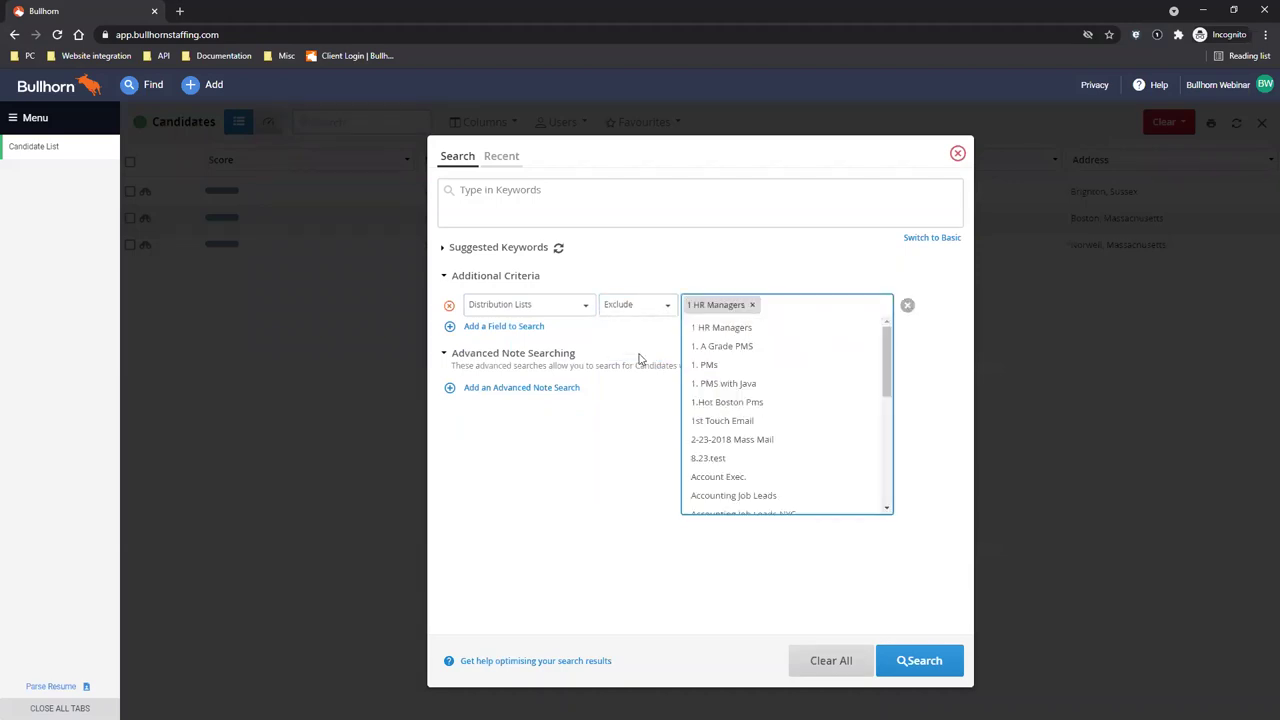
pyautogui.click(635, 352)
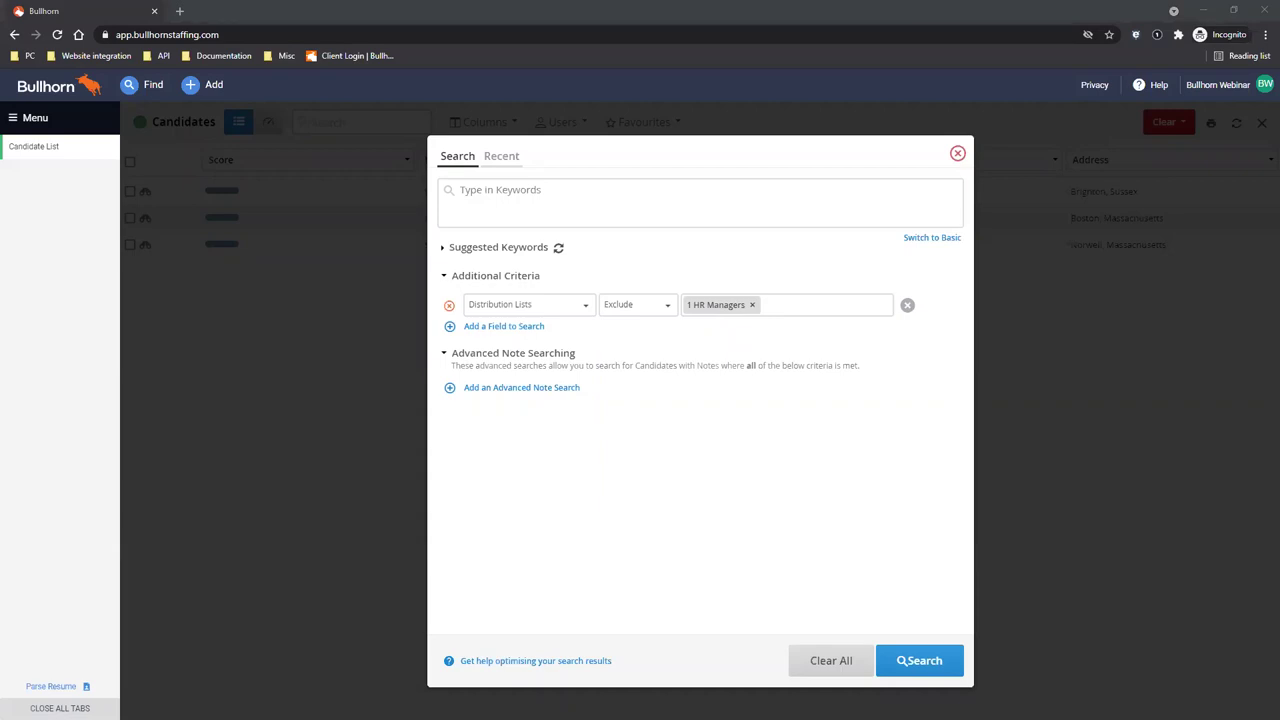
# - Close the search form without running it and clear the active hotlist search from the candidate list
pyautogui.click(957, 153)
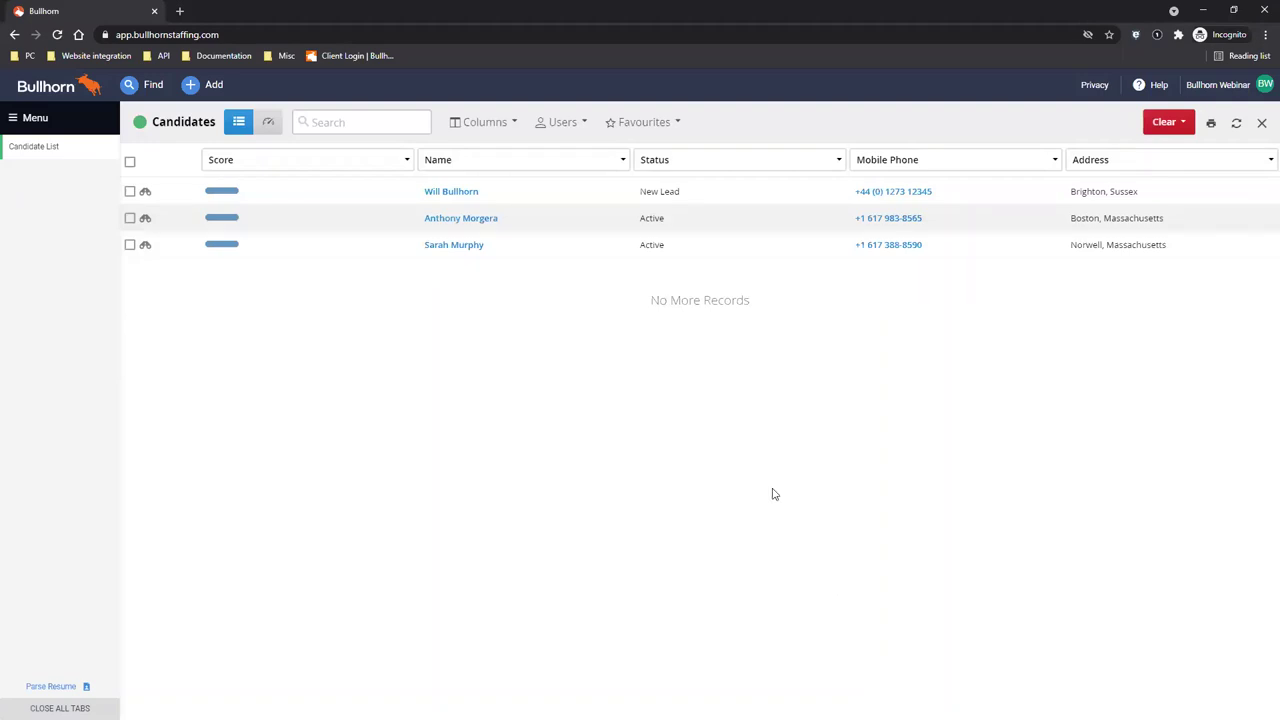
pyautogui.click(1168, 124)
pyautogui.click(1137, 186)
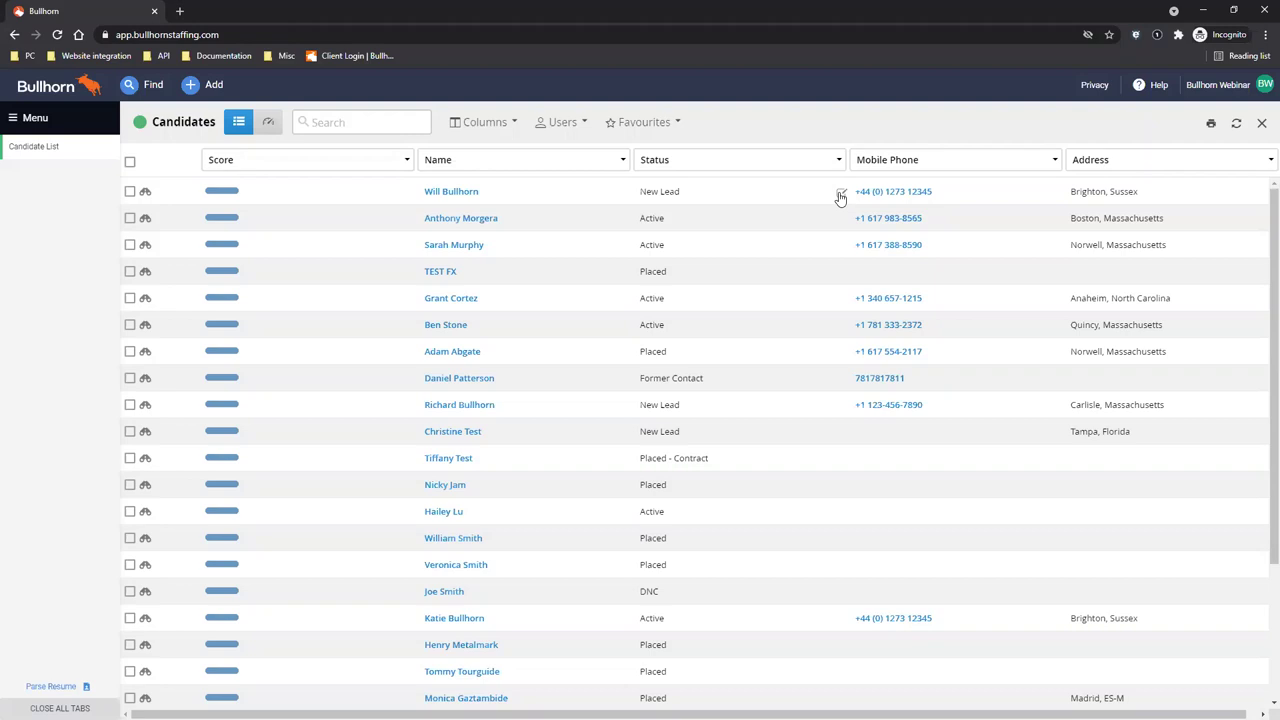
# - Change the first candidate's status to Active directly from the list and save it
pyautogui.click(840, 194)
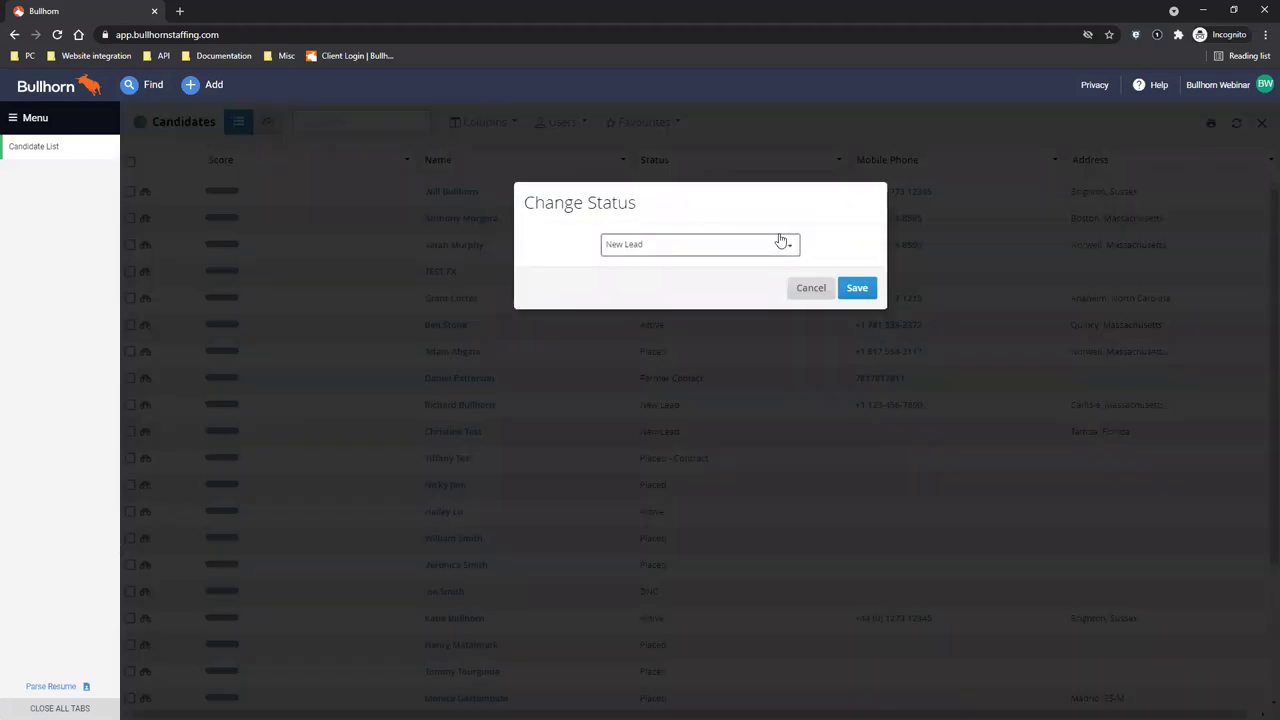
pyautogui.click(781, 242)
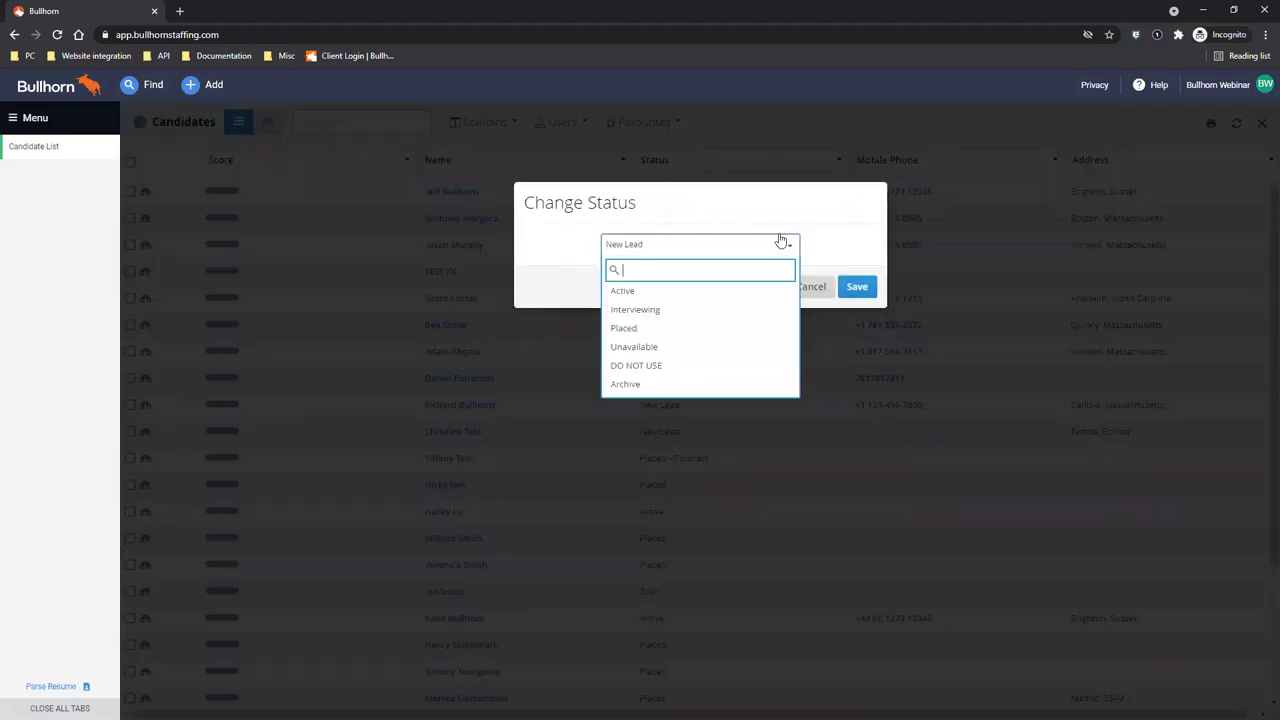
pyautogui.click(715, 291)
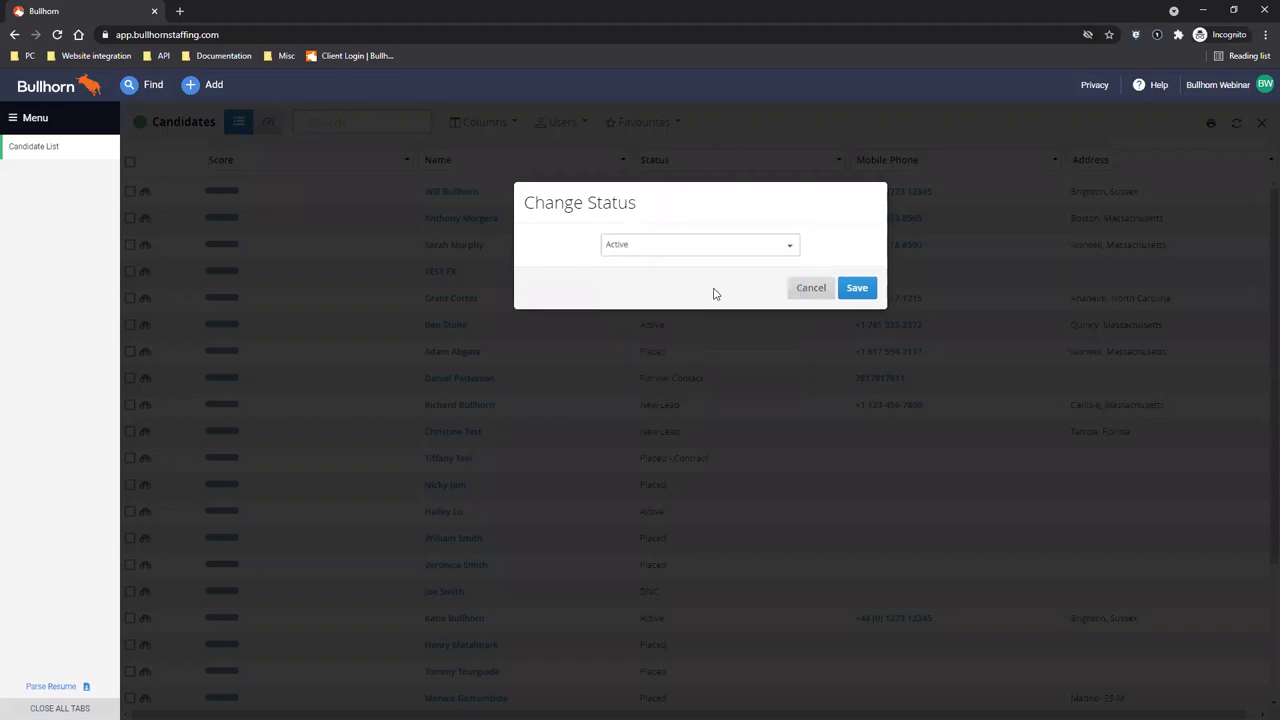
pyautogui.click(858, 288)
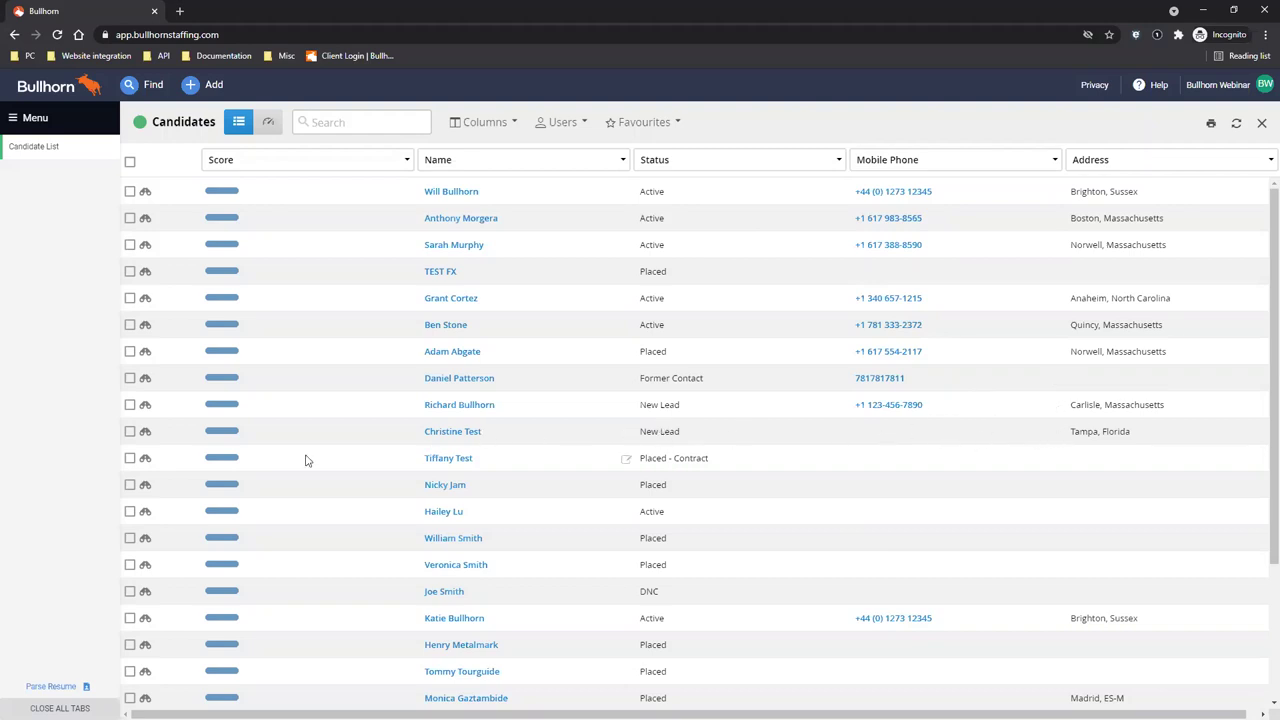
# - Open the empty Mobile Phone fields of two candidates for inline editing, cancelling each without entering a number
pyautogui.click(1056, 437)
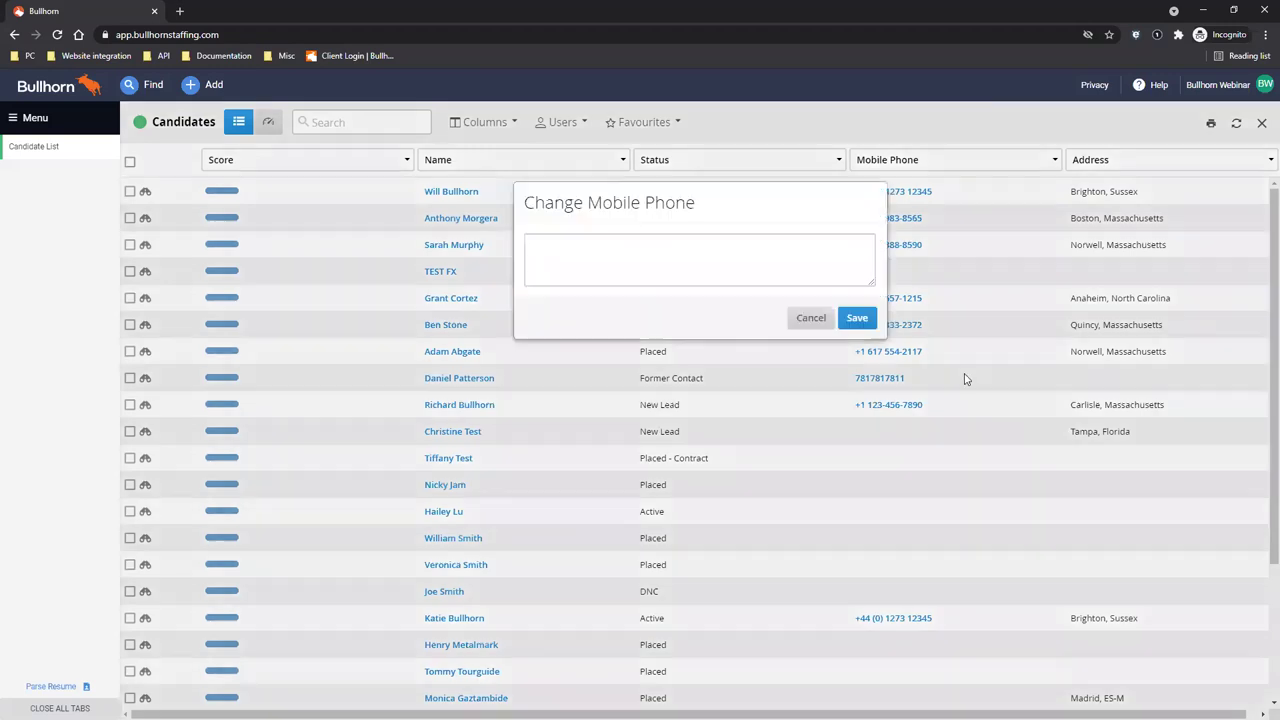
pyautogui.click(811, 317)
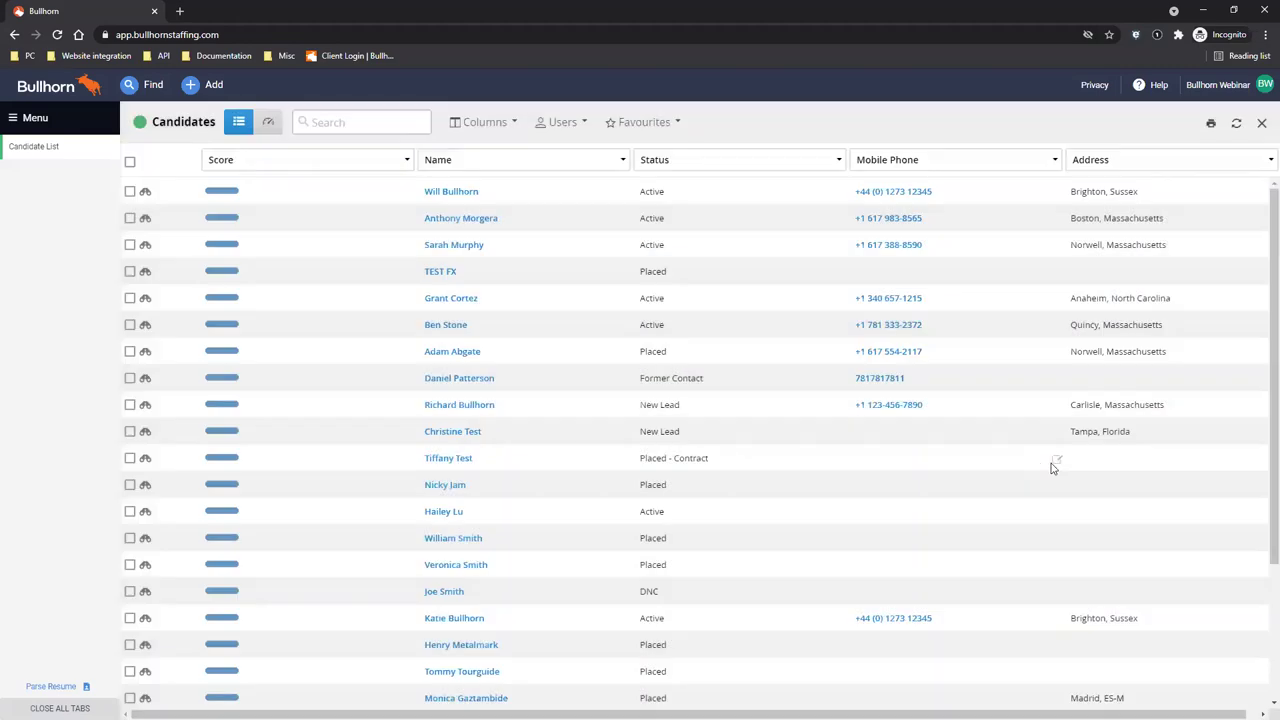
pyautogui.click(1052, 460)
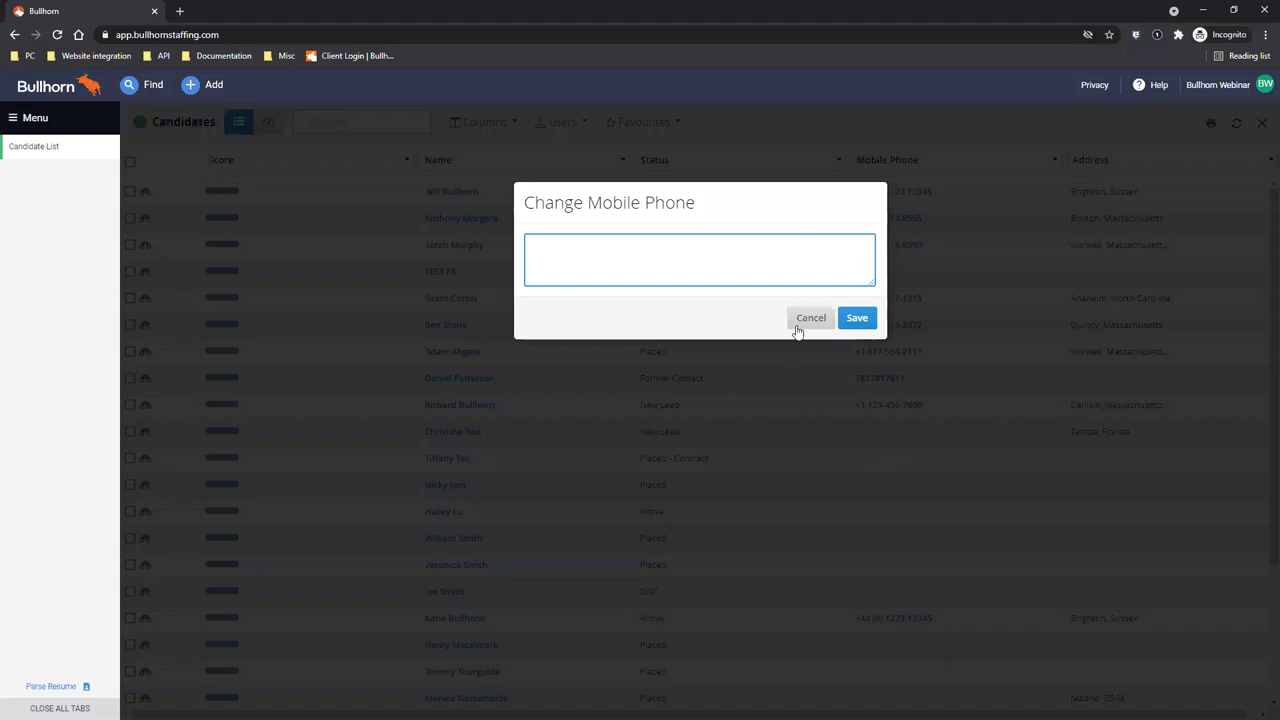
pyautogui.click(812, 322)
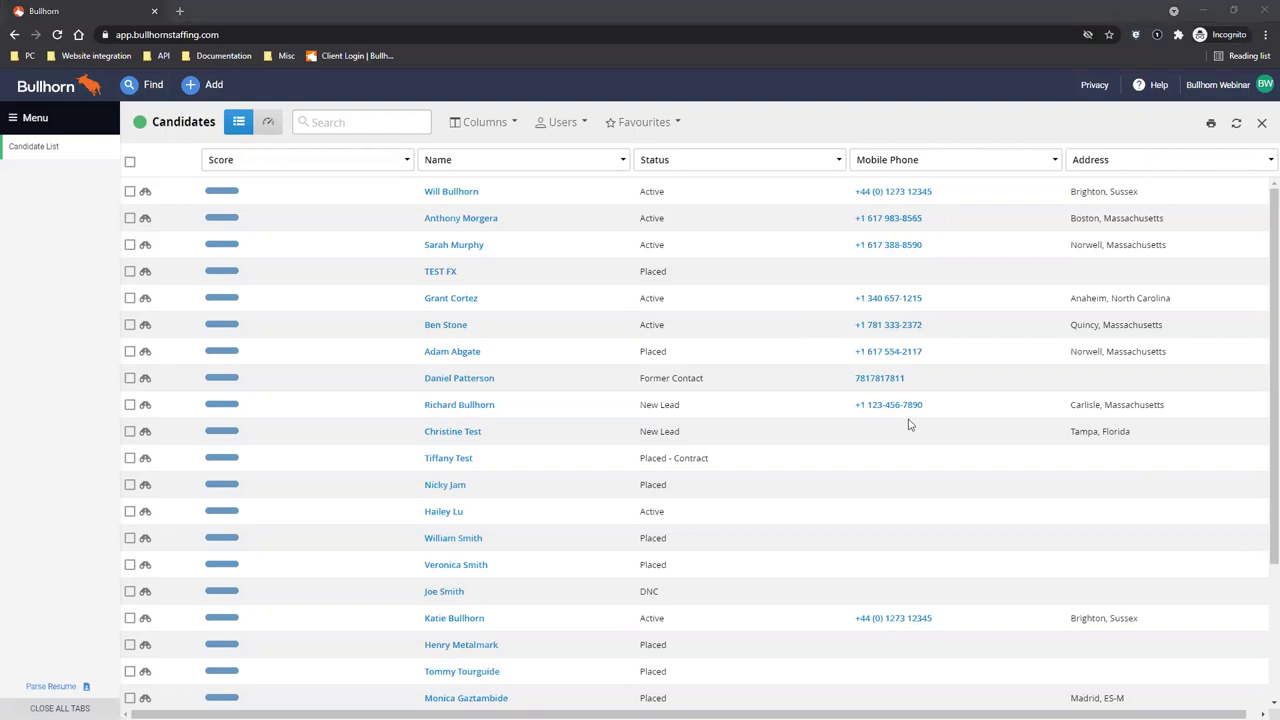
# - Select the first five candidates in the list
pyautogui.click(129, 191)
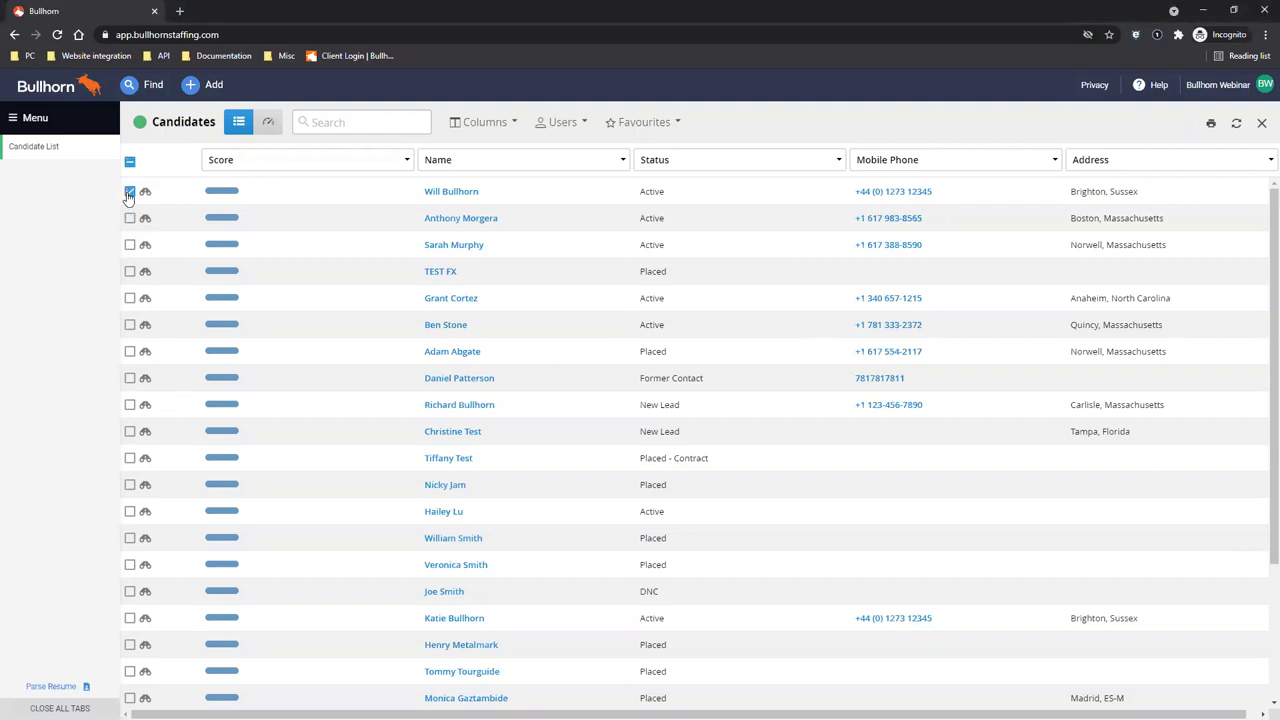
pyautogui.click(129, 218)
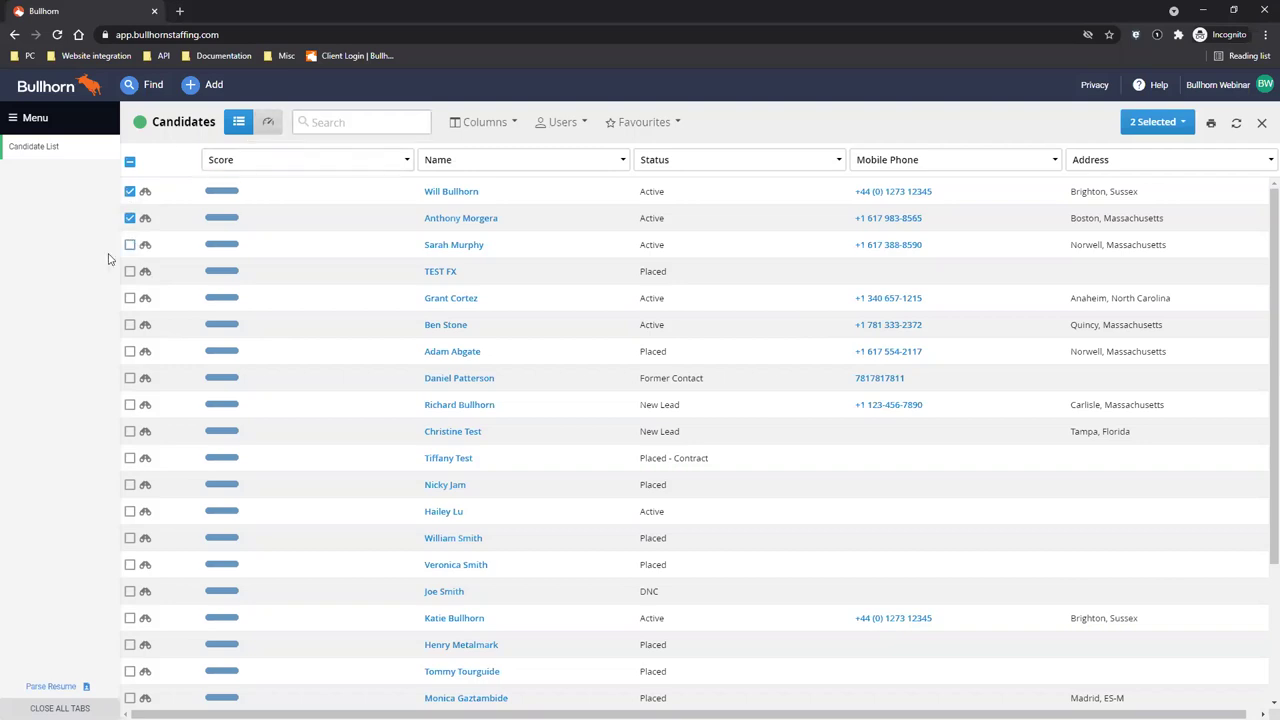
pyautogui.click(129, 245)
pyautogui.click(129, 300)
# - Try a bulk category change to Engineering for the selected candidates, switching from Replace through Remove to Add, and cancel it
pyautogui.click(1148, 121)
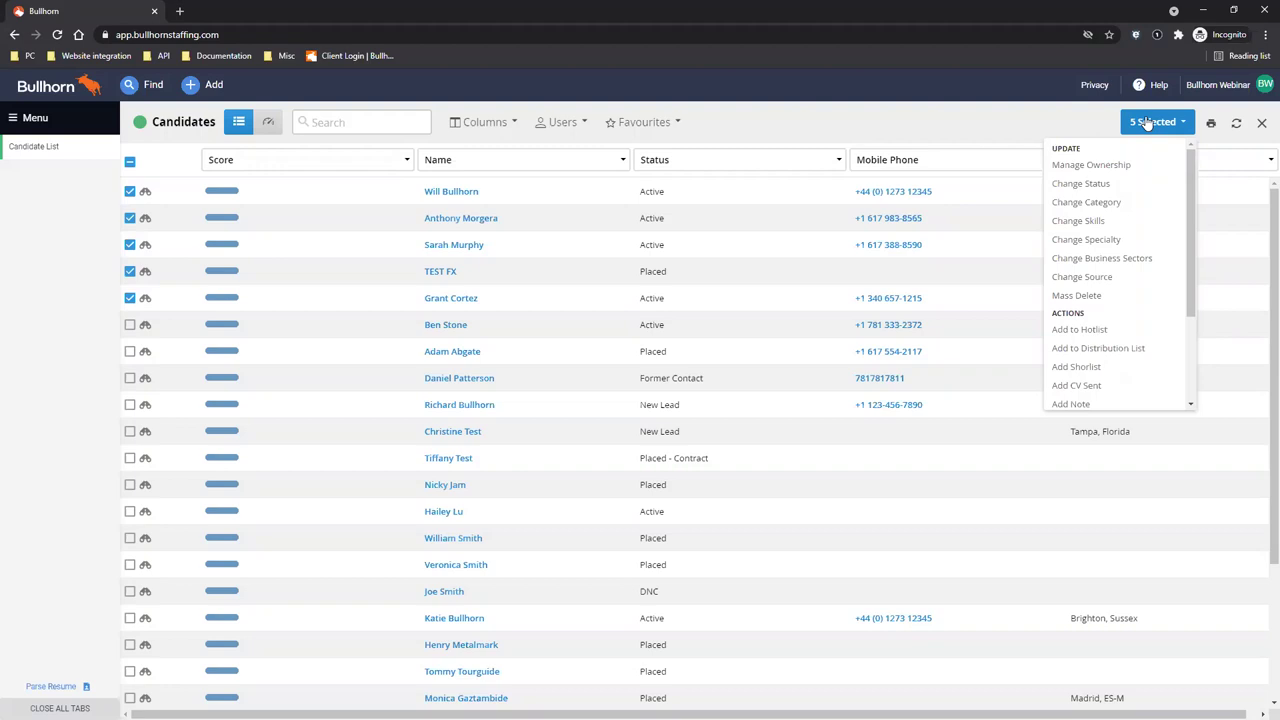
pyautogui.click(1124, 204)
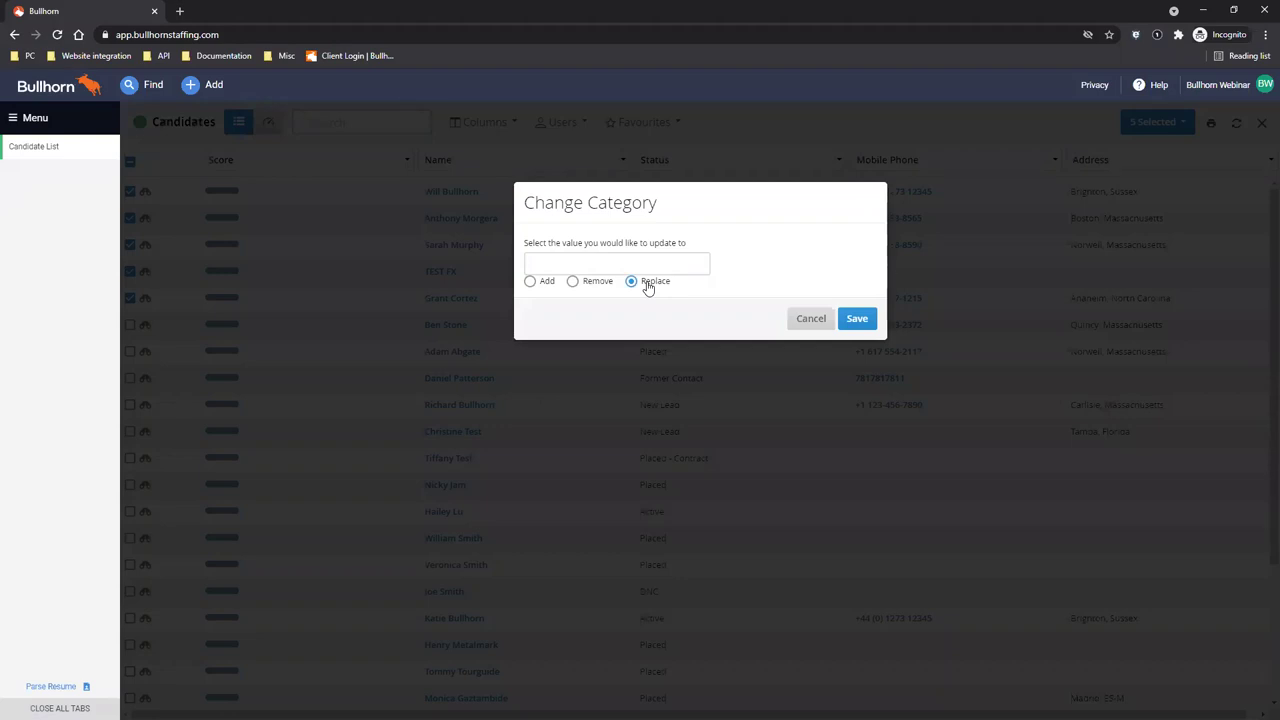
pyautogui.click(640, 264)
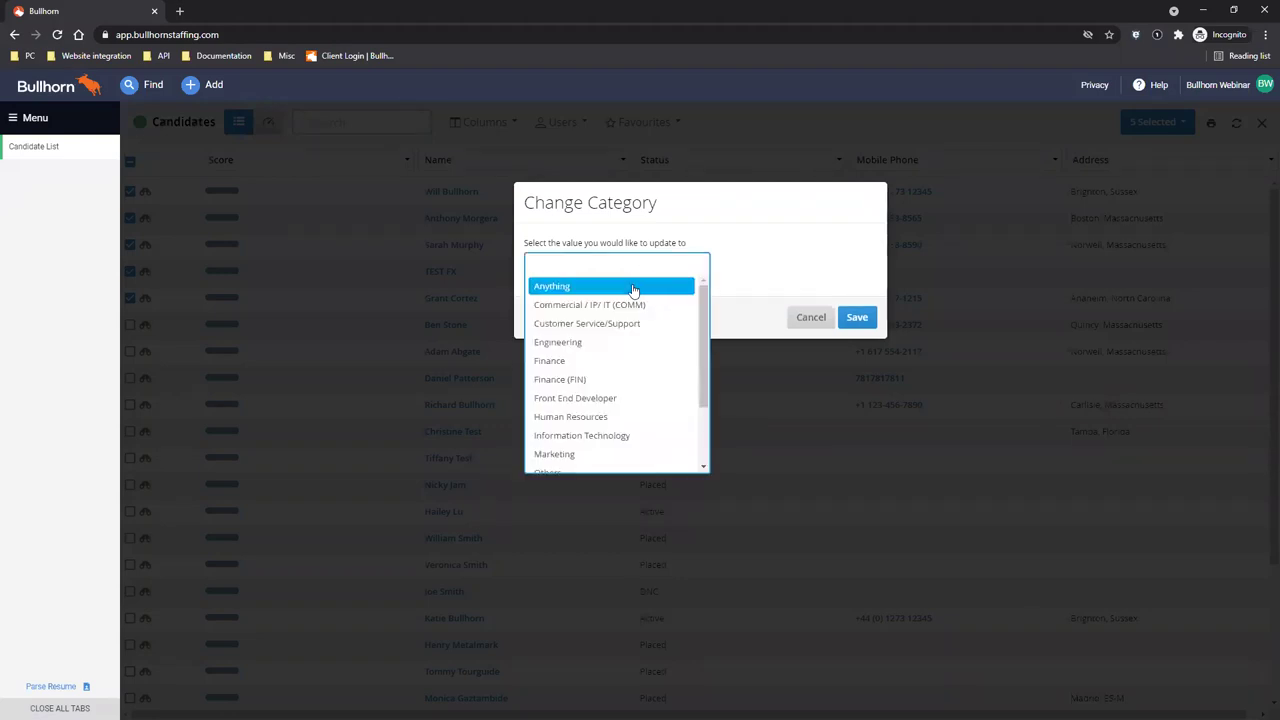
pyautogui.click(614, 350)
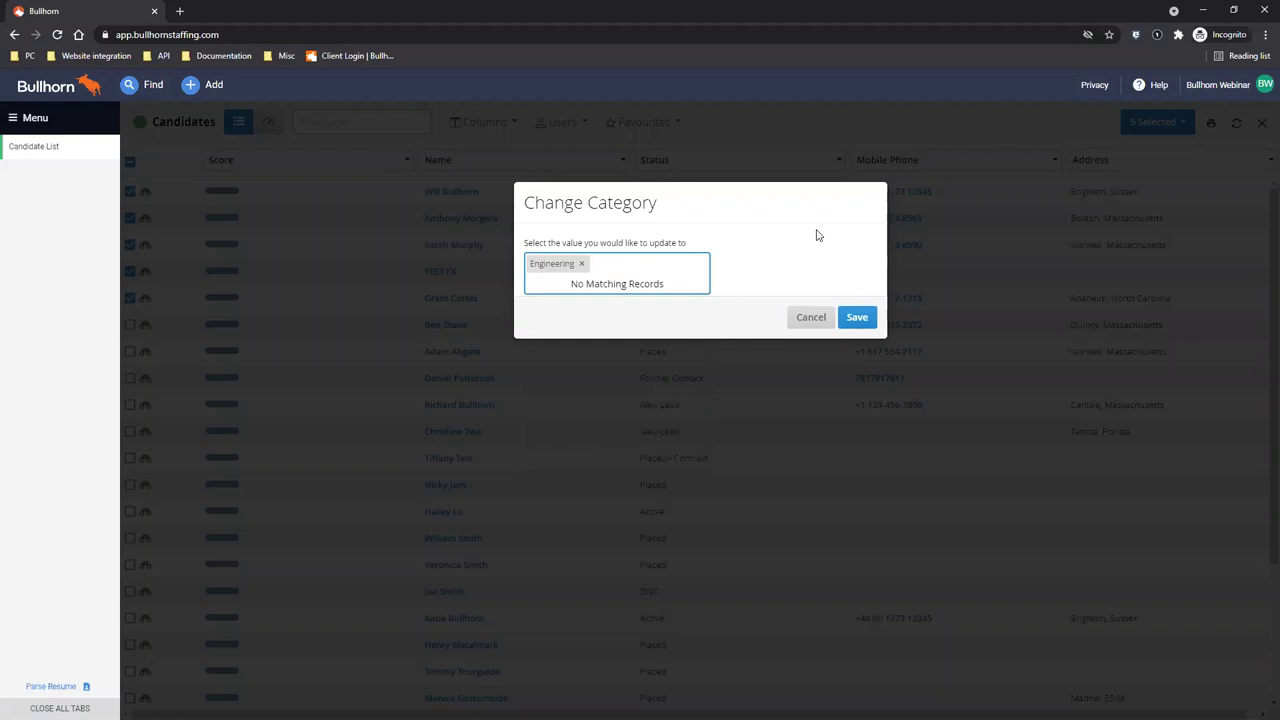
pyautogui.click(685, 240)
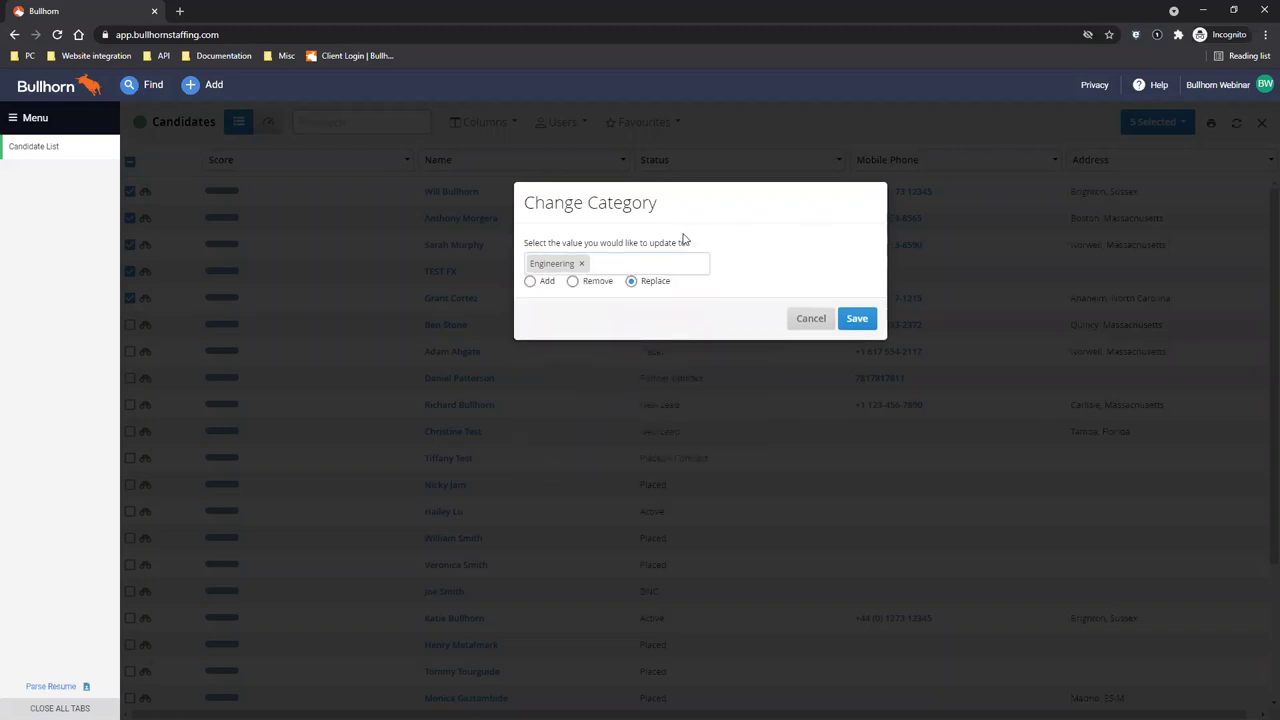
pyautogui.click(592, 284)
pyautogui.click(529, 283)
pyautogui.click(811, 318)
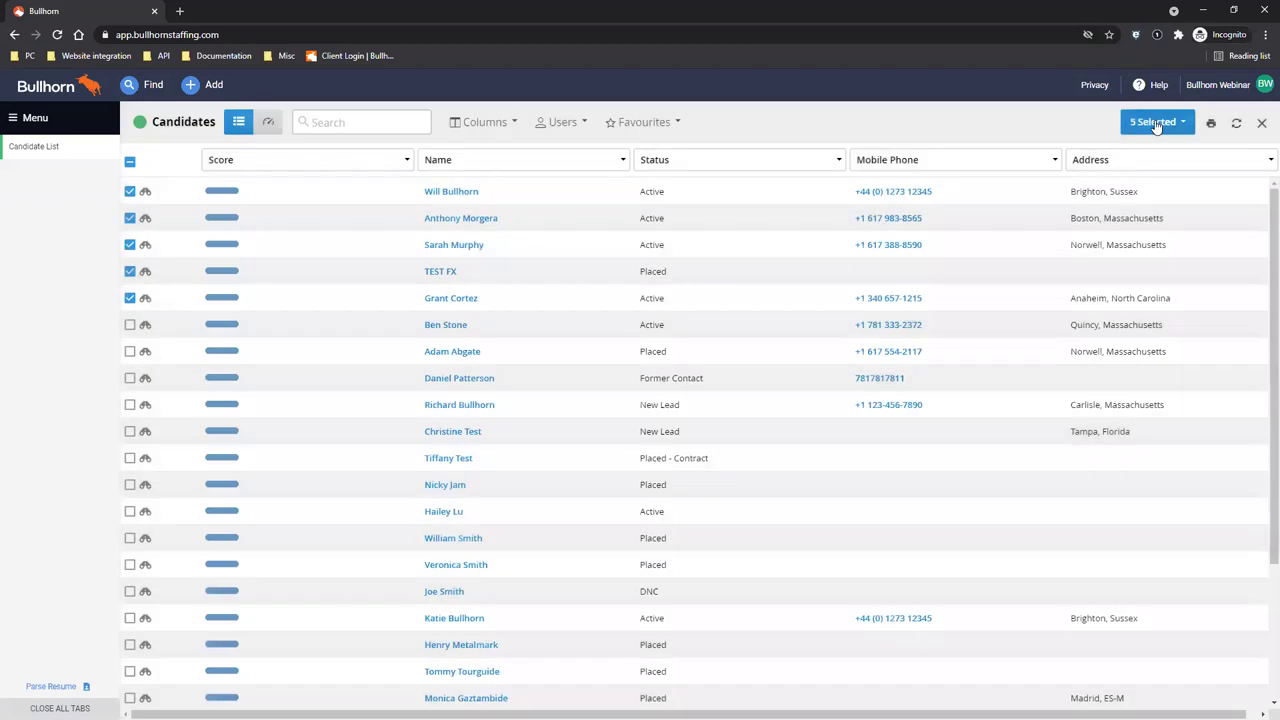
# - Open the Add Shorlist form for the five selected candidates from the bulk actions, and close it without saving
pyautogui.click(1157, 122)
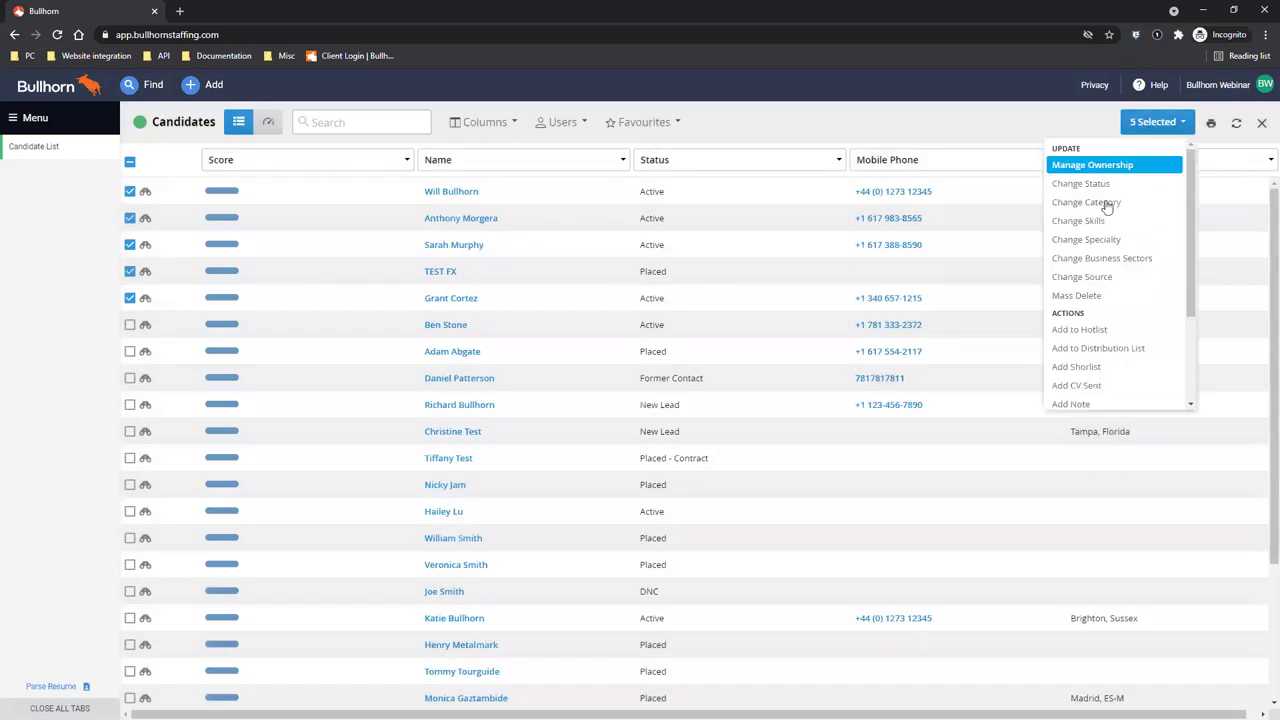
pyautogui.click(1117, 296)
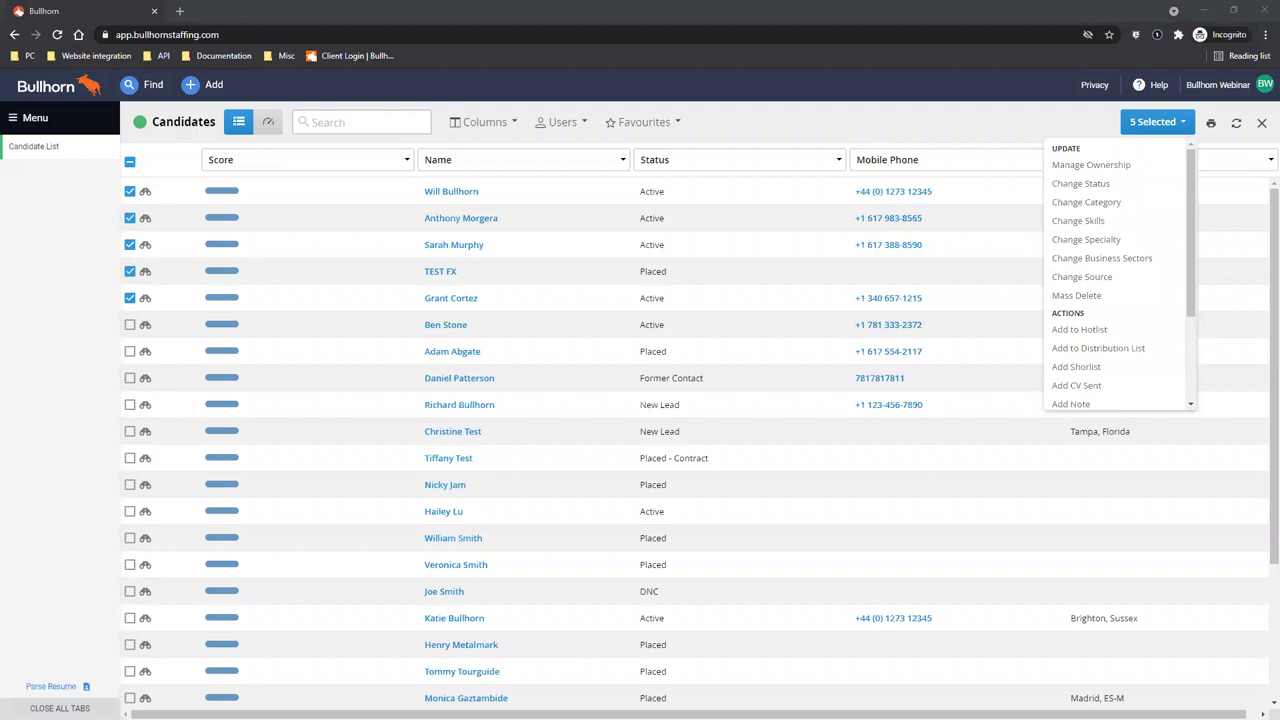
pyautogui.scroll(-2, 1110, 272)
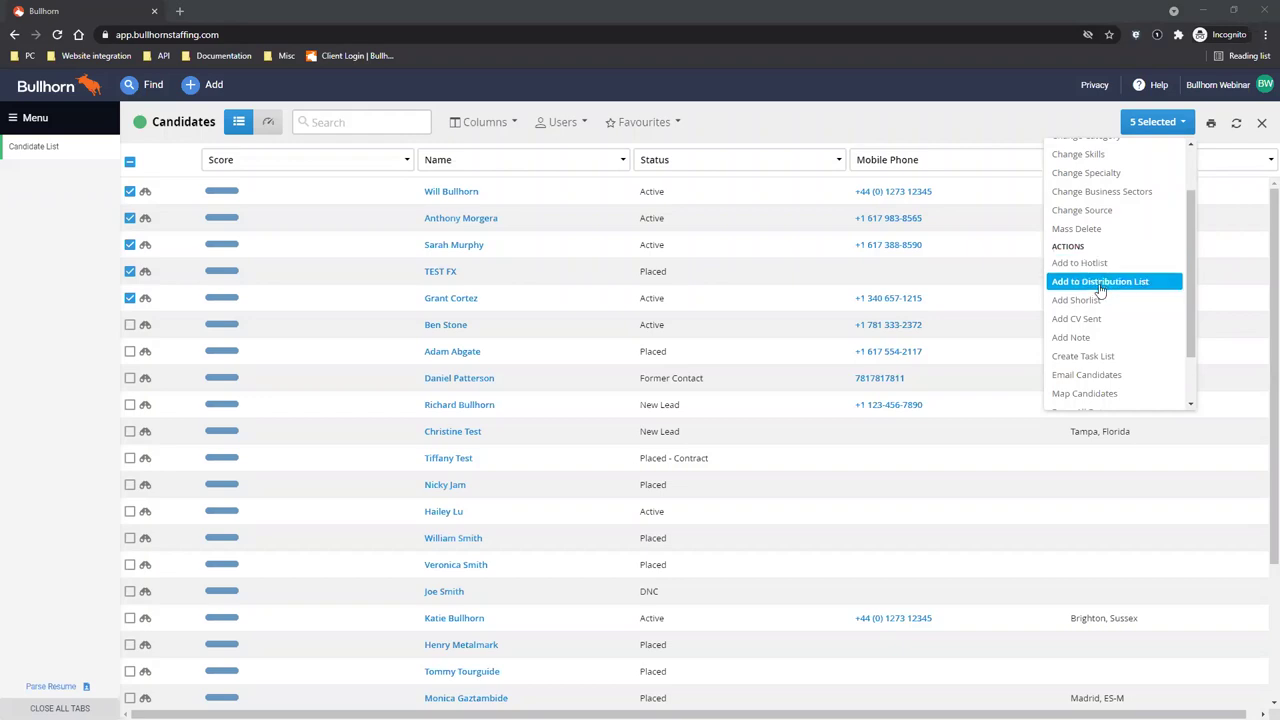
pyautogui.click(1104, 301)
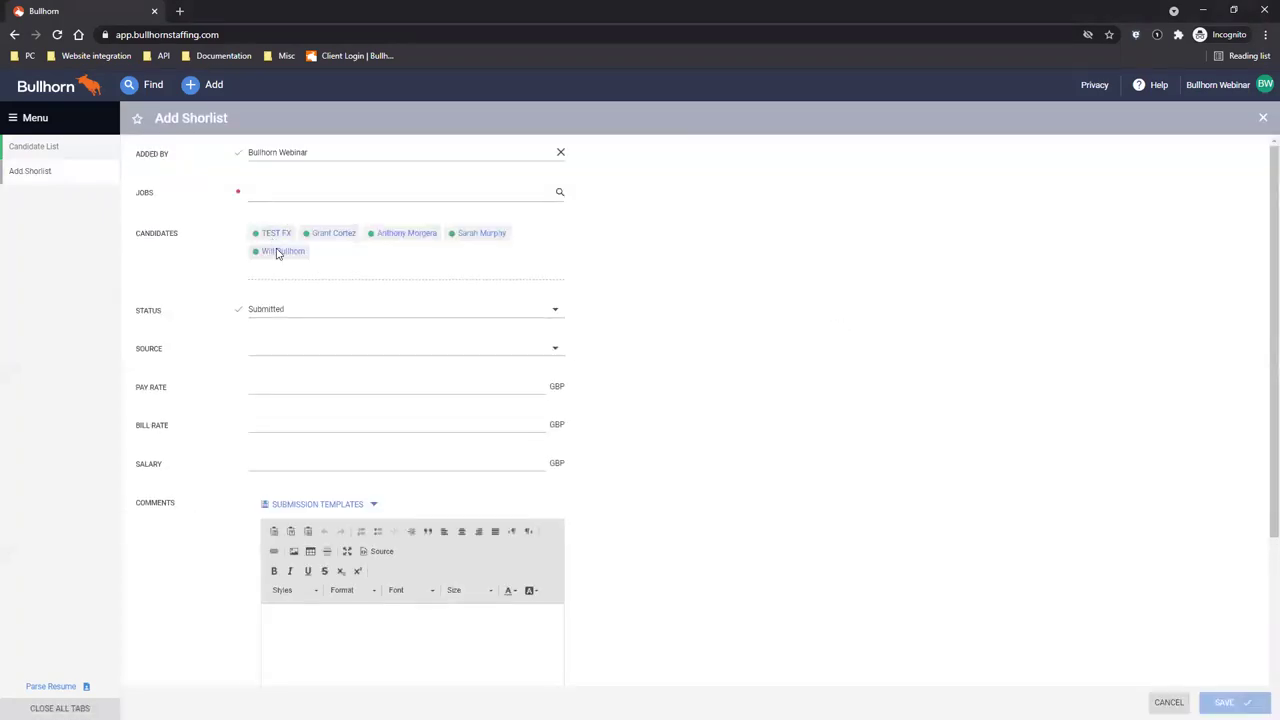
pyautogui.click(107, 176)
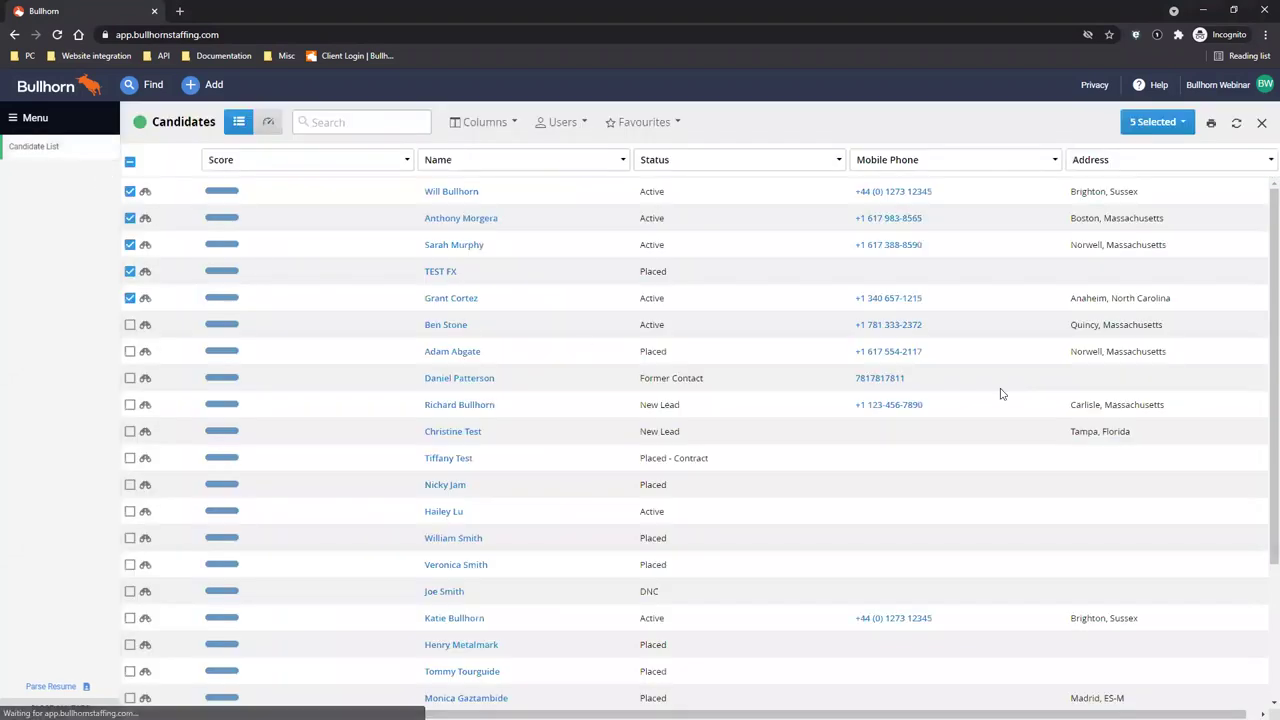
# - Examine the remaining bulk actions for the selected candidates, including Map Candidates, and clear the row selection
pyautogui.click(1174, 118)
pyautogui.scroll(-3, 1150, 300)
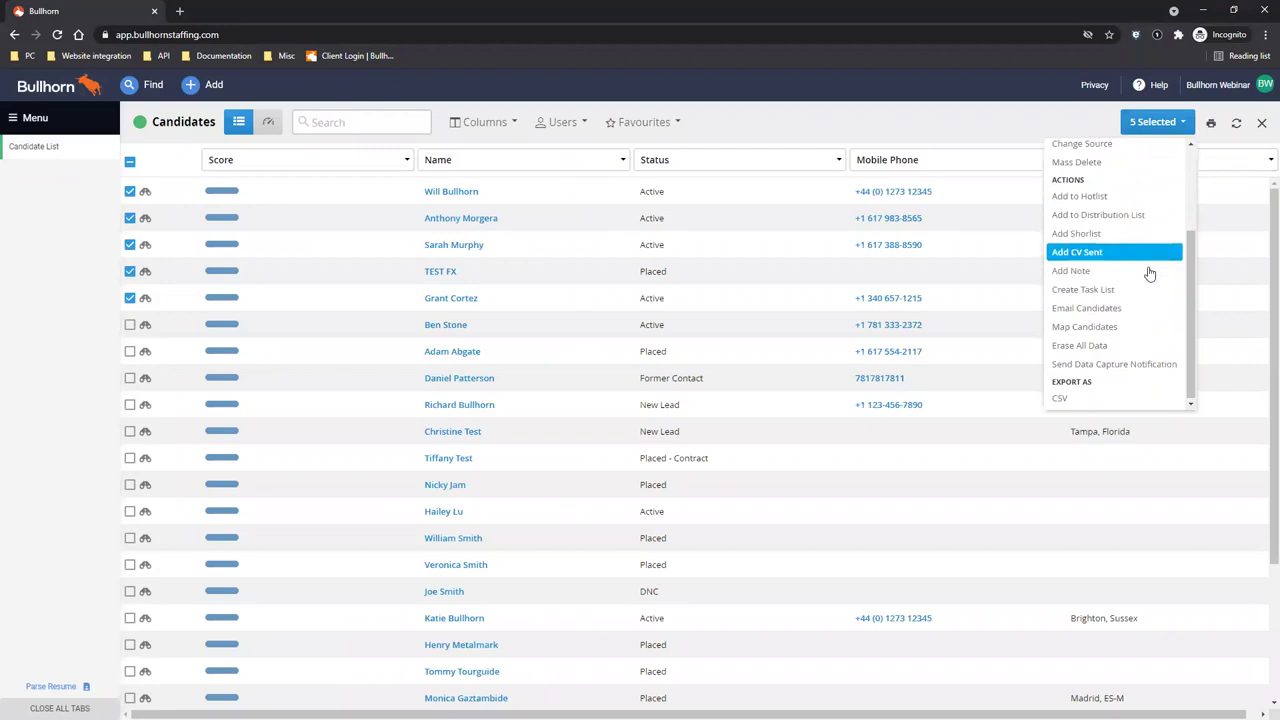
pyautogui.scroll(1, 1110, 230)
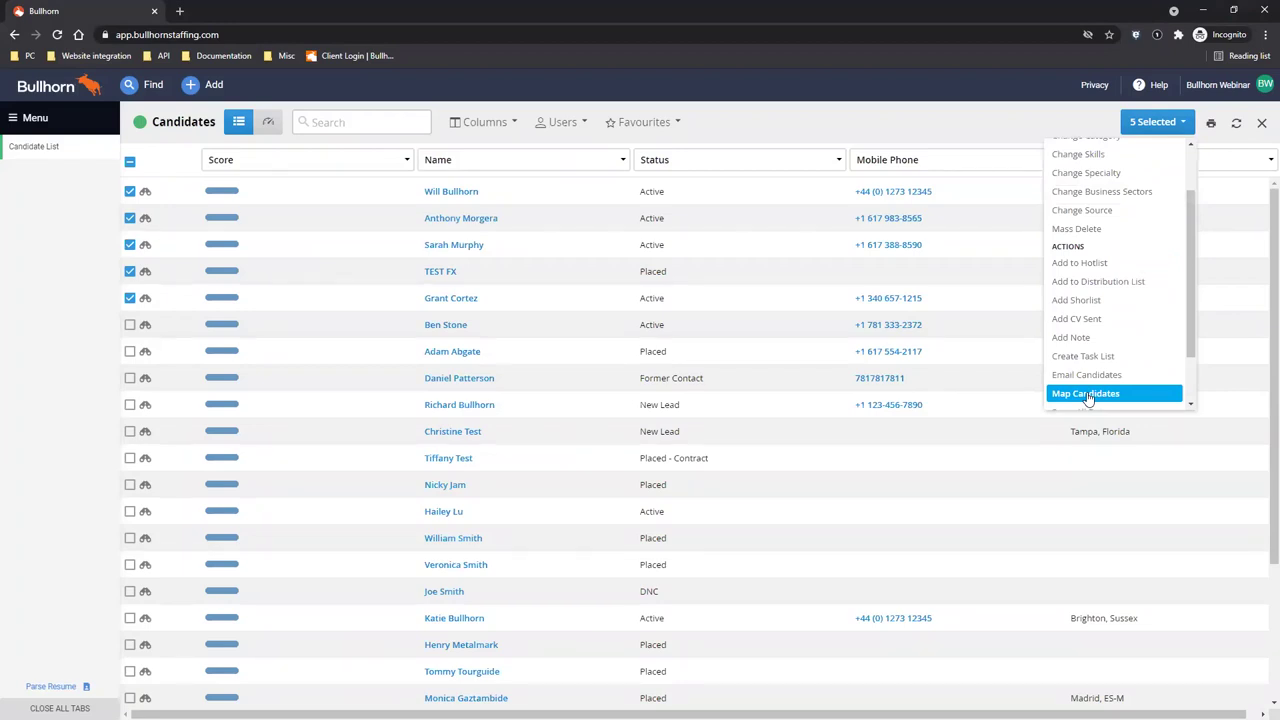
pyautogui.click(129, 163)
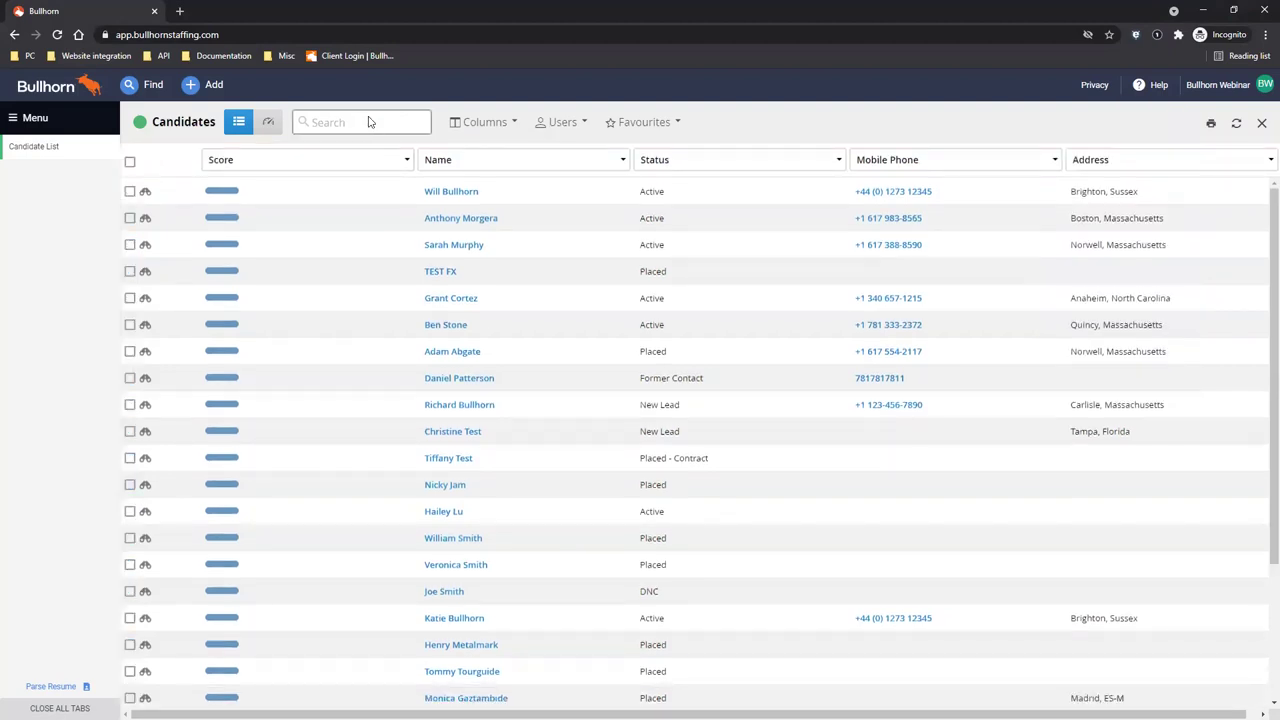
# - Search for candidates whose address is within a 5-mile radius of bn3
pyautogui.click(368, 122)
pyautogui.click(520, 304)
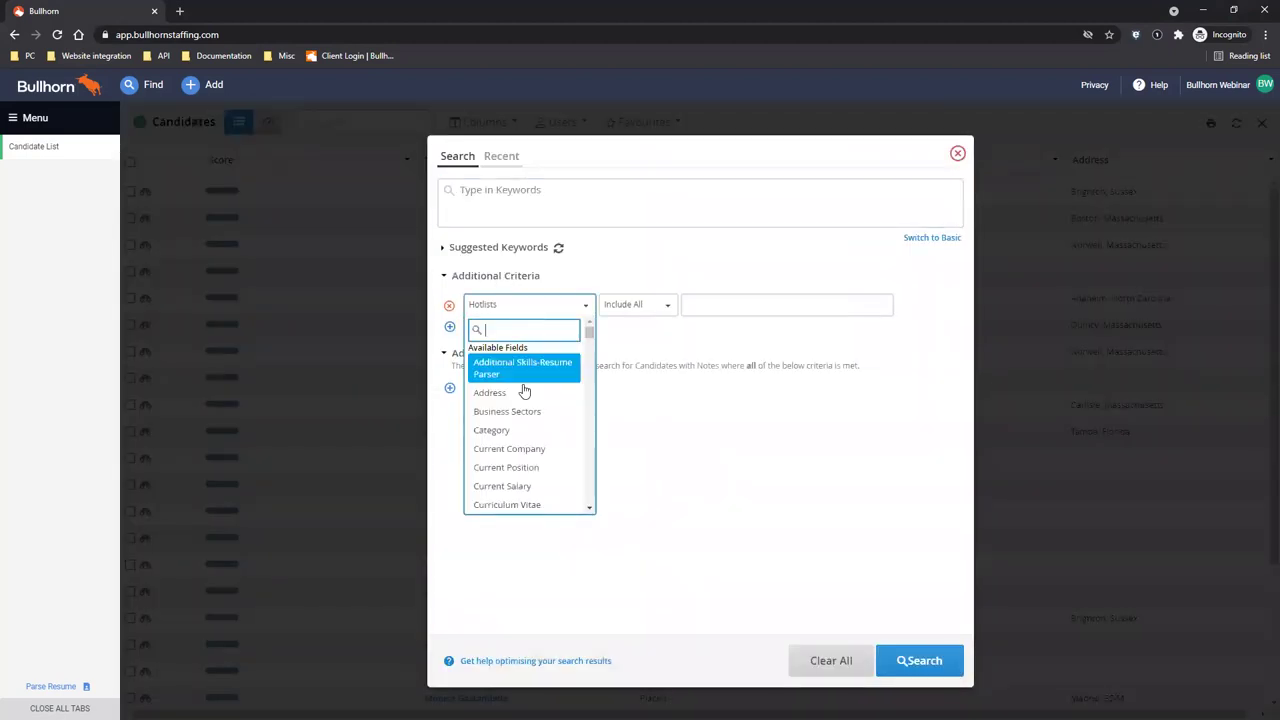
pyautogui.press('Return')
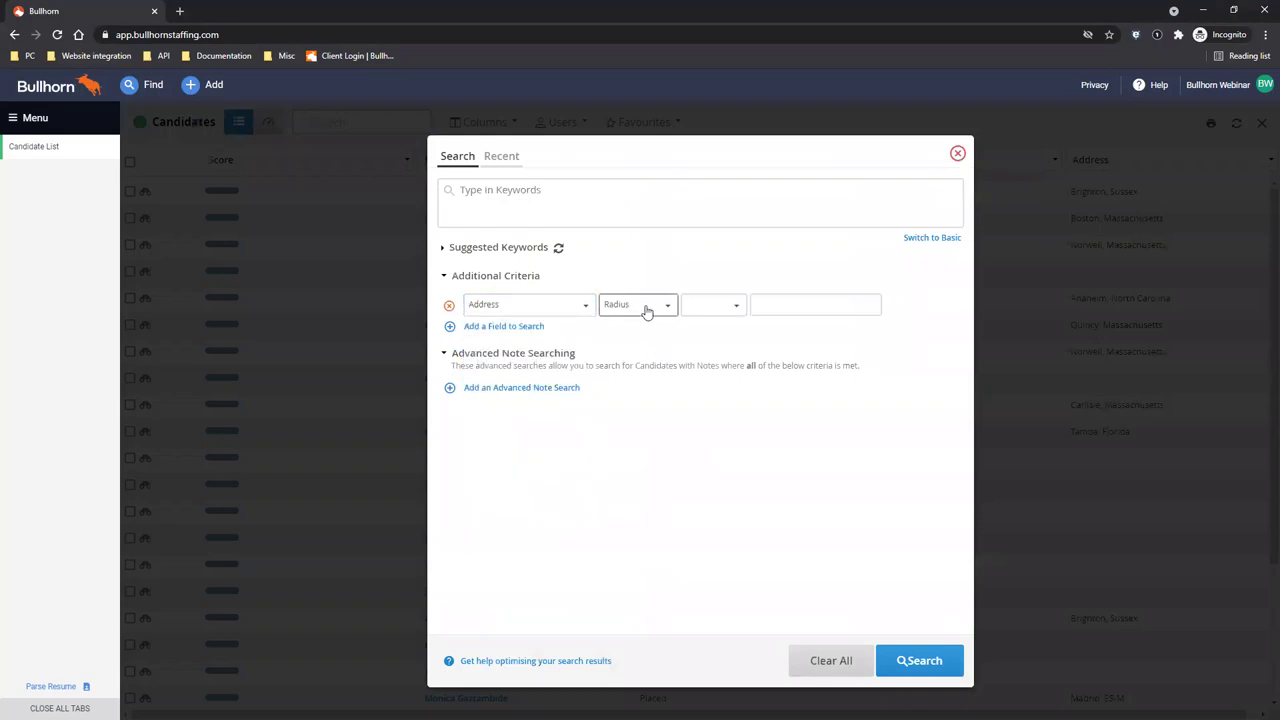
pyautogui.click(716, 317)
pyautogui.click(735, 327)
pyautogui.click(777, 304)
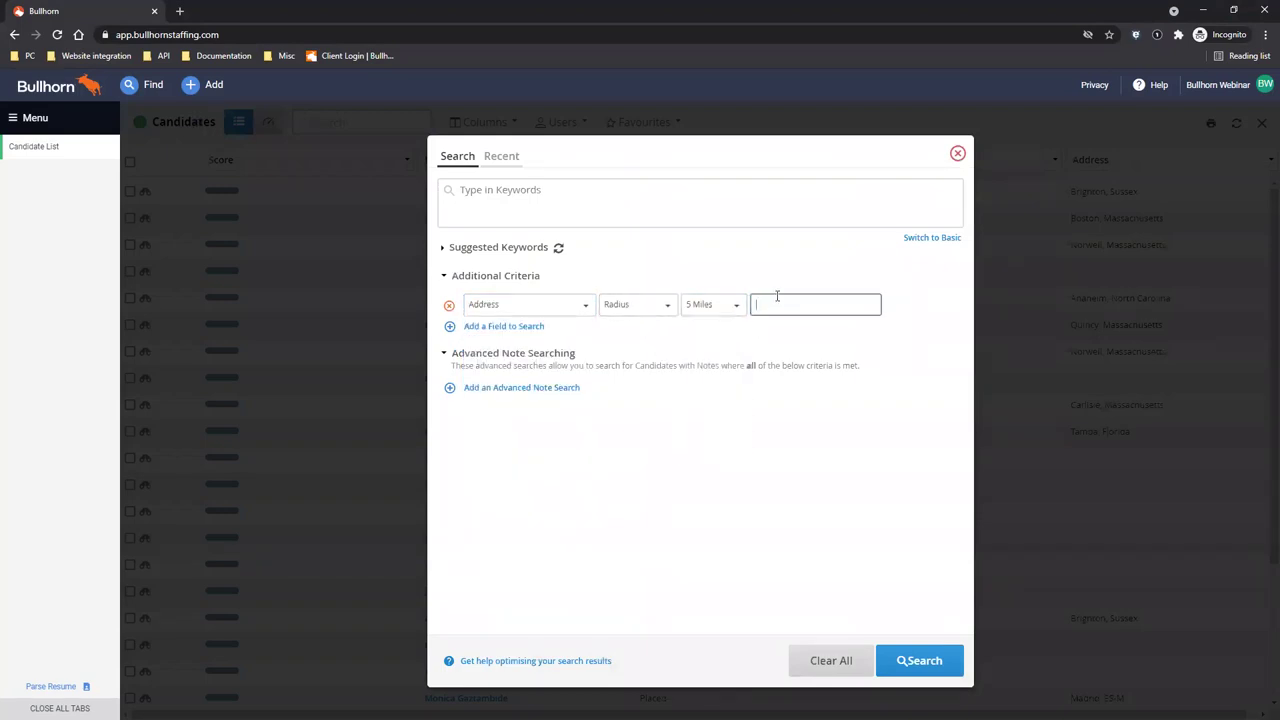
pyautogui.write('bn3')
pyautogui.click(788, 333)
pyautogui.click(915, 662)
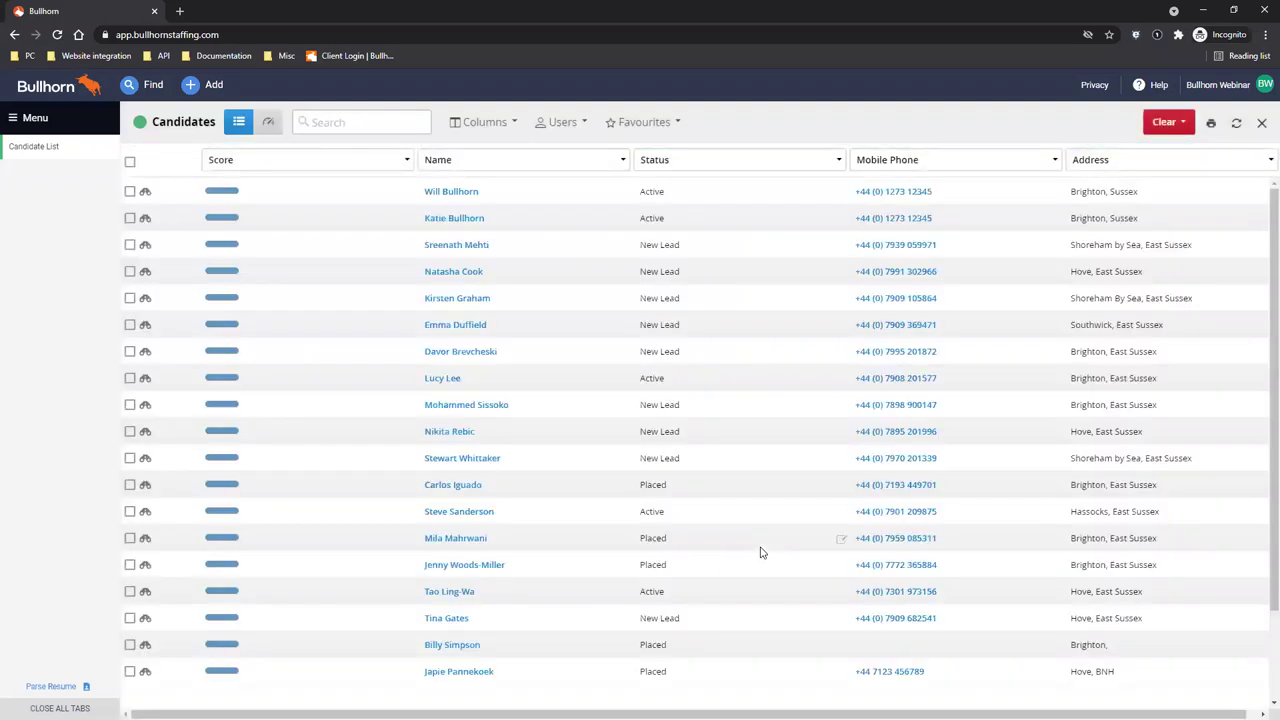
# - Select all the candidates found and display them with Map Candidates, dismissing the missing-address warning
pyautogui.click(129, 162)
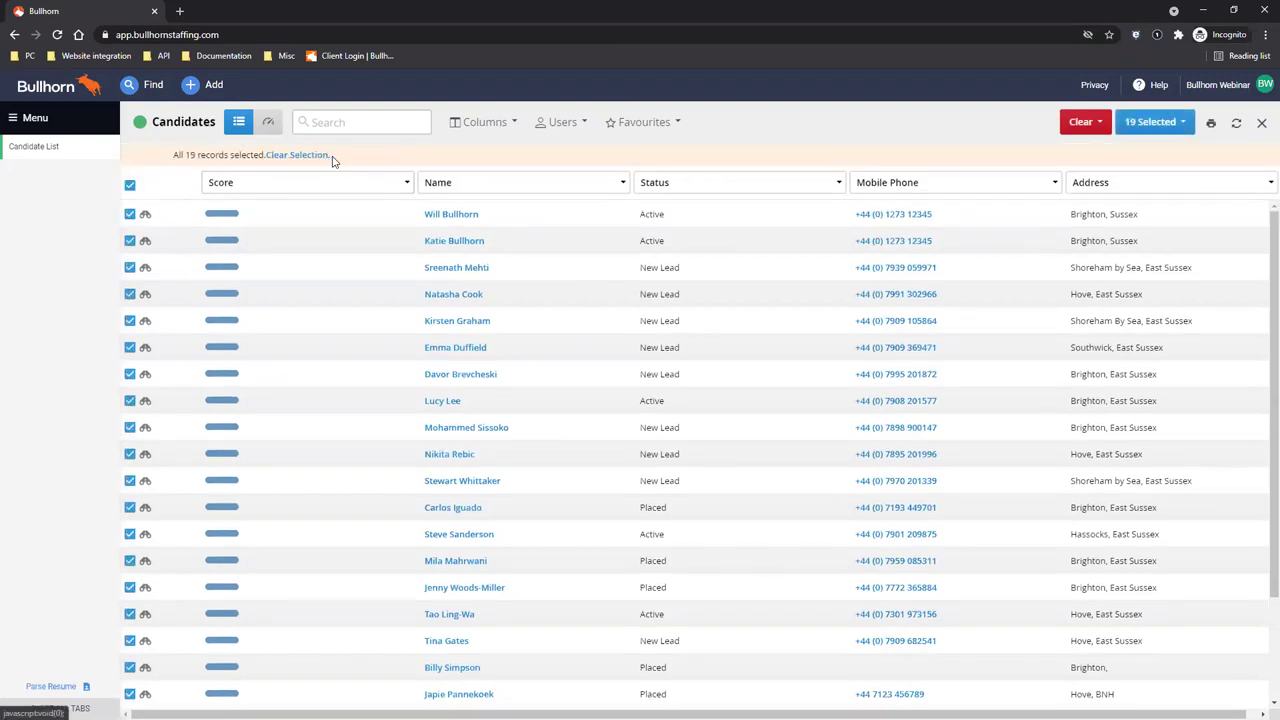
pyautogui.click(1162, 122)
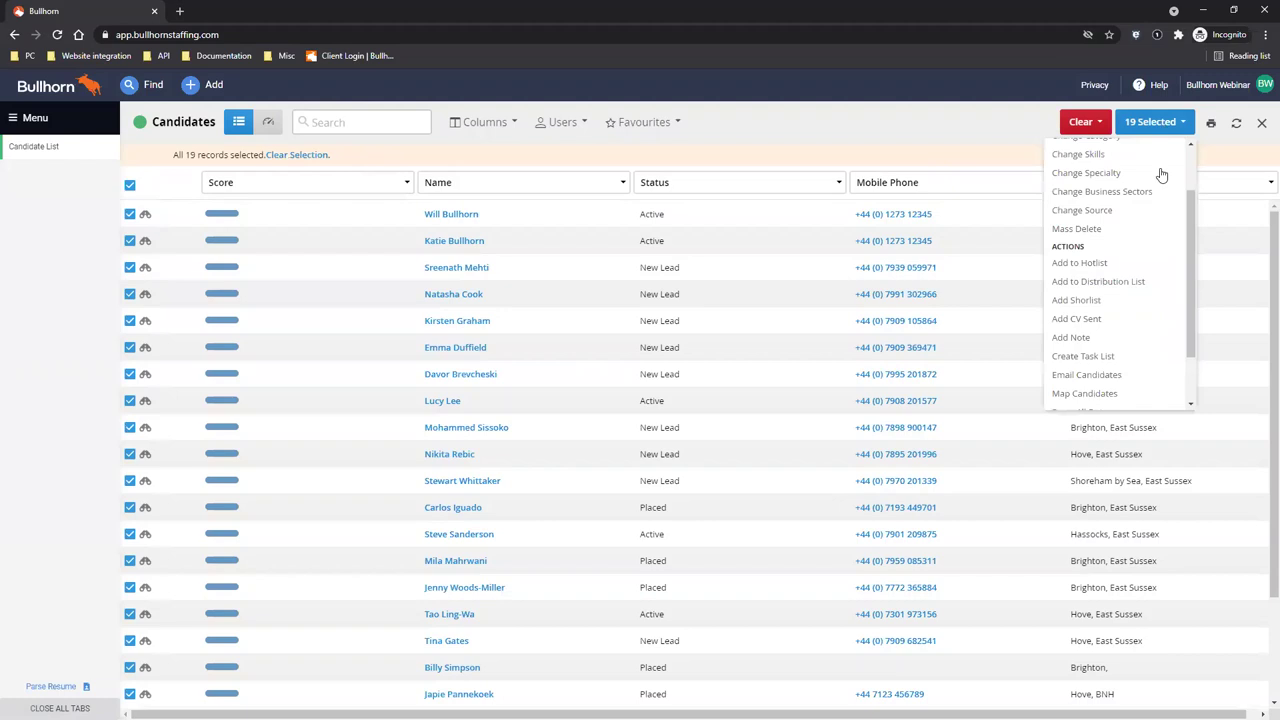
pyautogui.click(1116, 396)
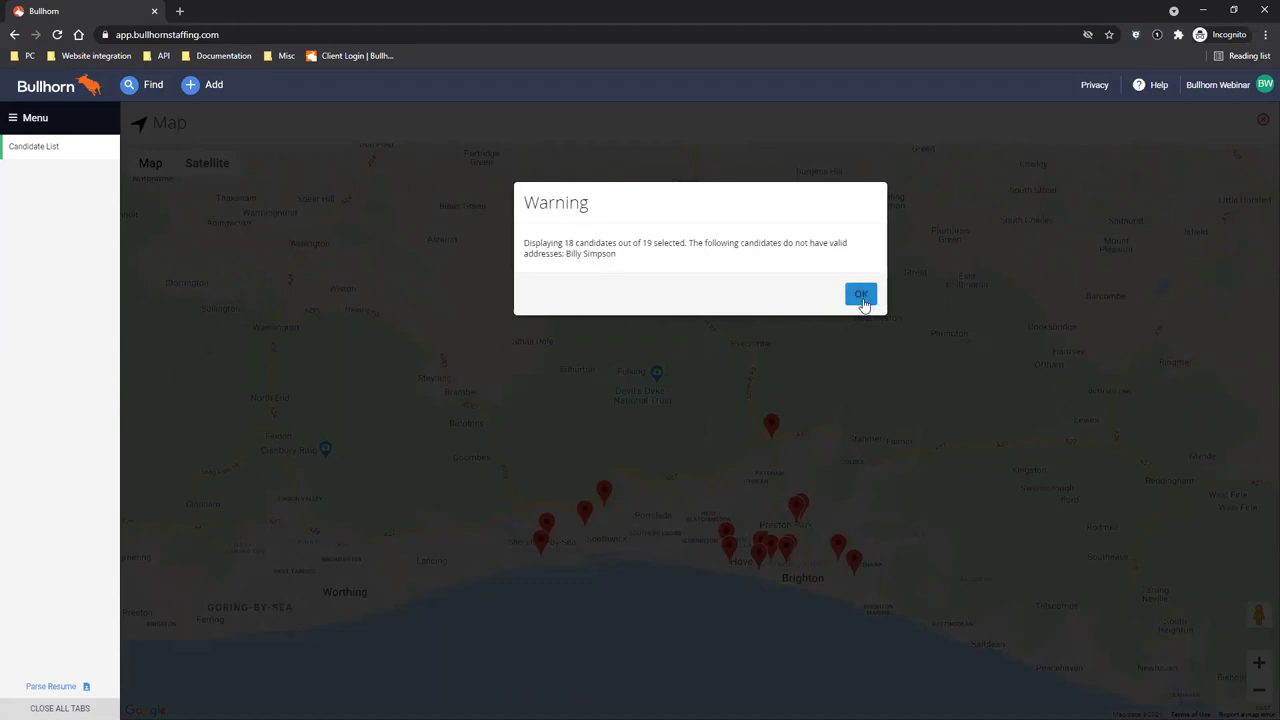
pyautogui.click(862, 297)
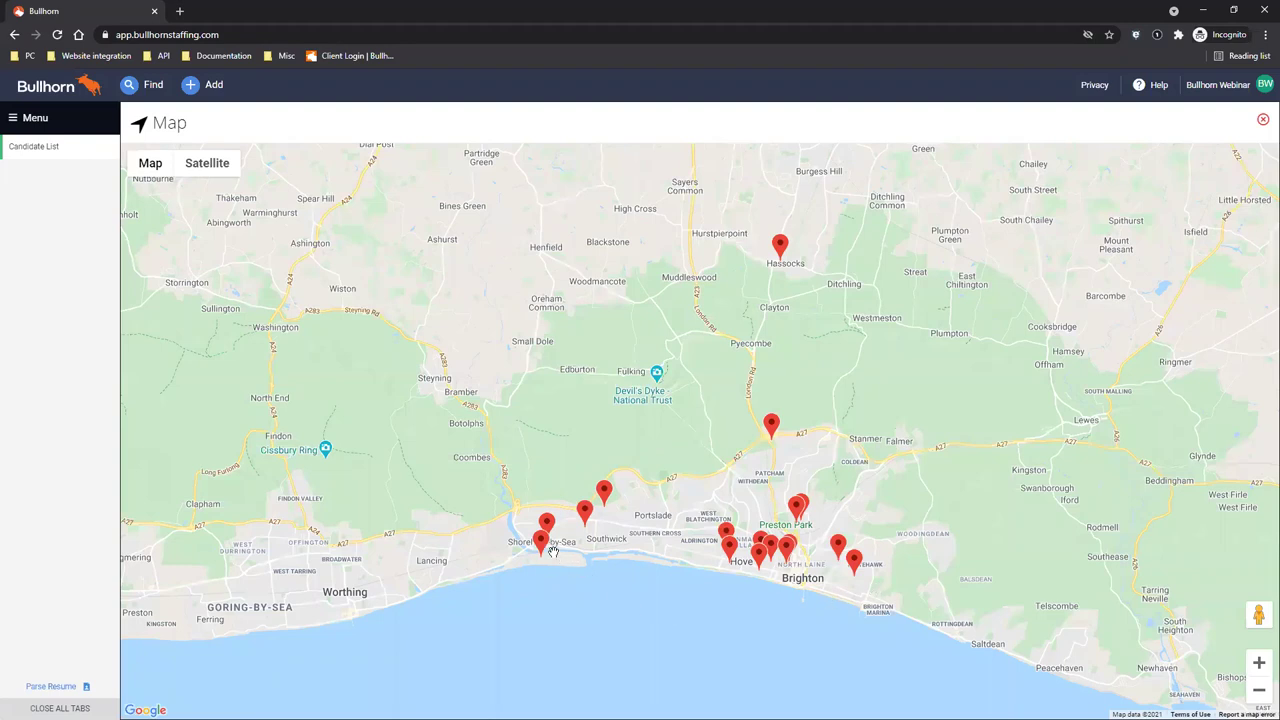
# - Inspect the details of a candidate pin at Shoreham-by-Sea and the Street View in Brighton, and close the map
pyautogui.click(542, 548)
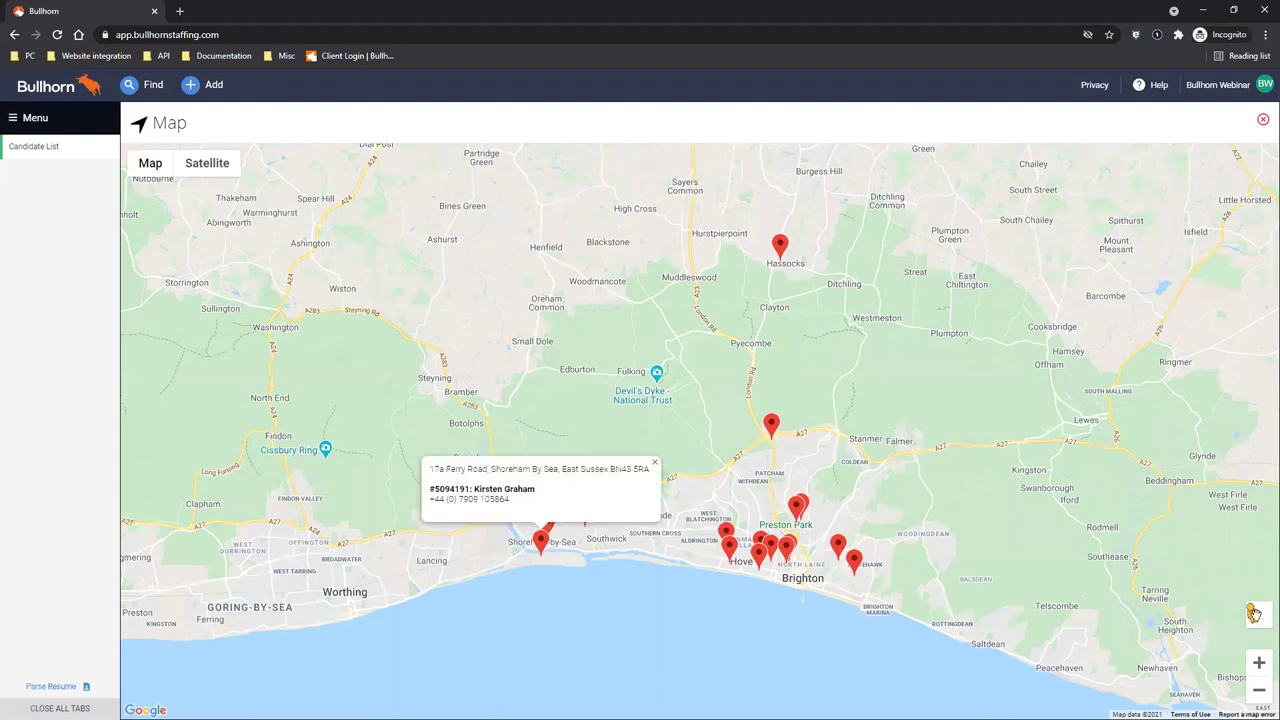
pyautogui.moveTo(1257, 612); pyautogui.dragTo(852, 556)
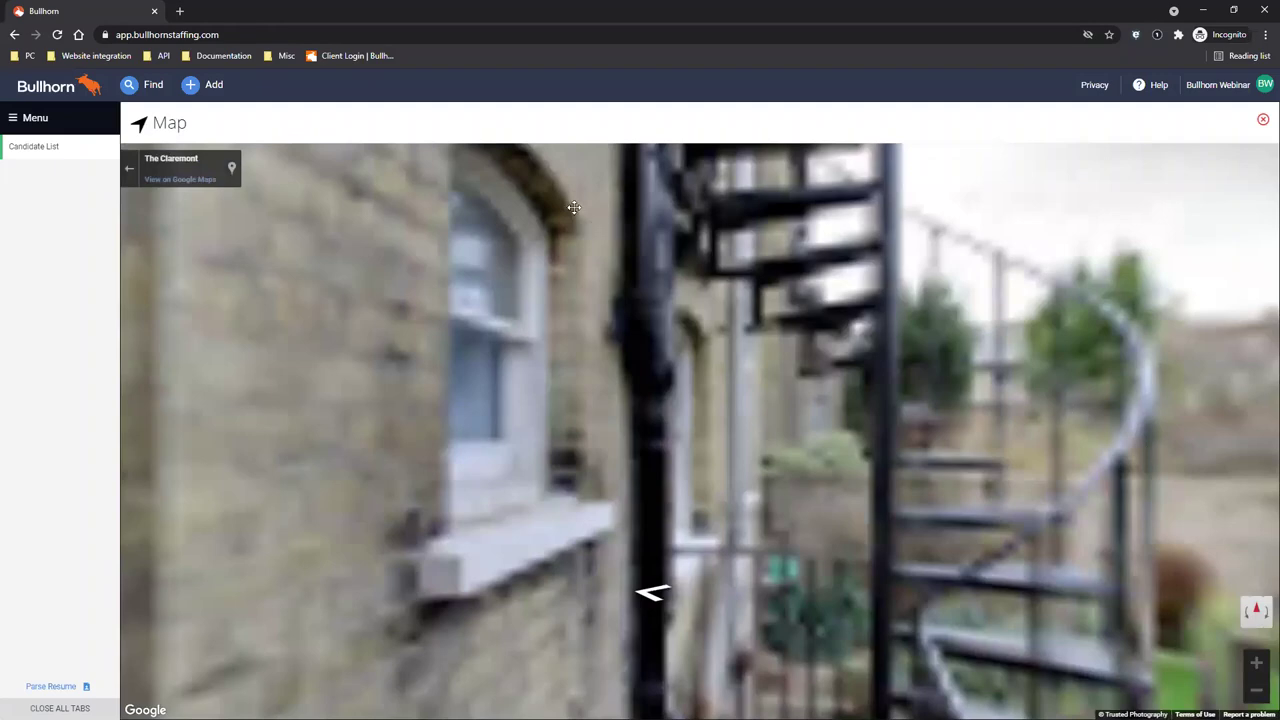
pyautogui.moveTo(570, 204); pyautogui.dragTo(503, 187)
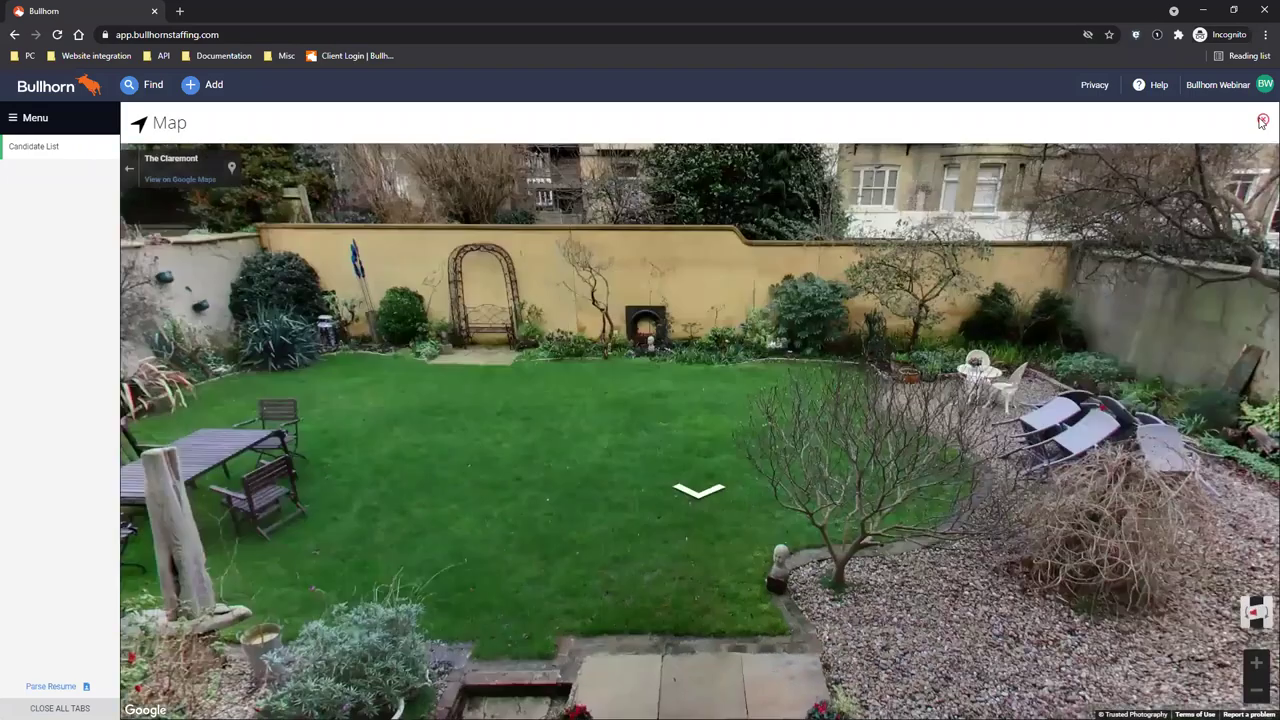
pyautogui.click(1262, 120)
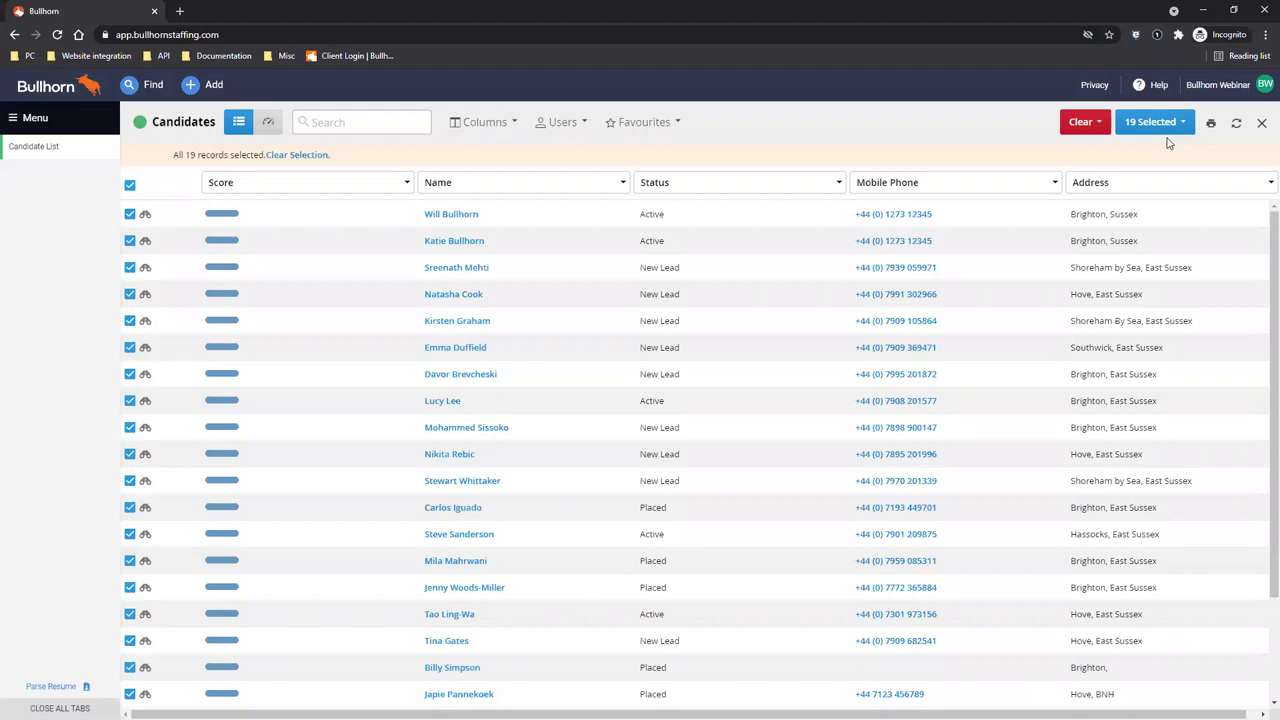
# - Open the Shortlists list
pyautogui.click(55, 121)
pyautogui.click(253, 227)
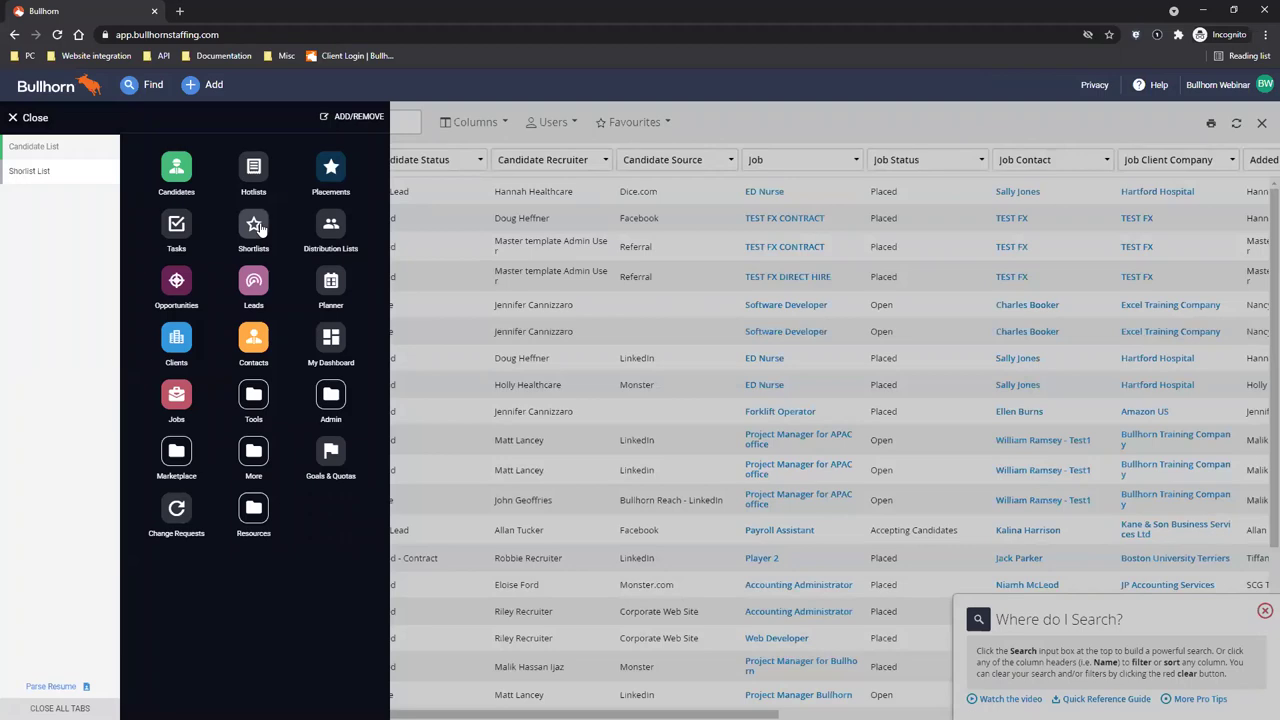
pyautogui.click(35, 118)
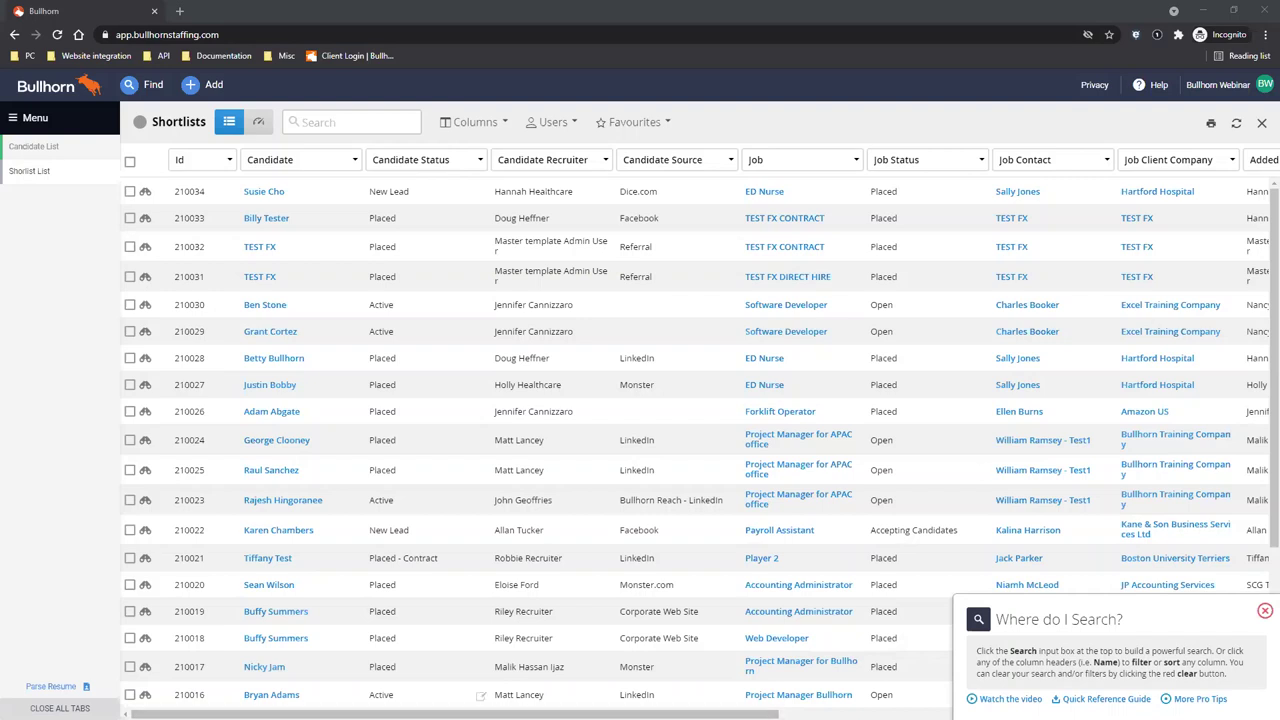
# - Filter the shortlist records by their Status column
pyautogui.moveTo(480, 714); pyautogui.dragTo(537, 714)
pyautogui.hscroll(5, 869, 349)
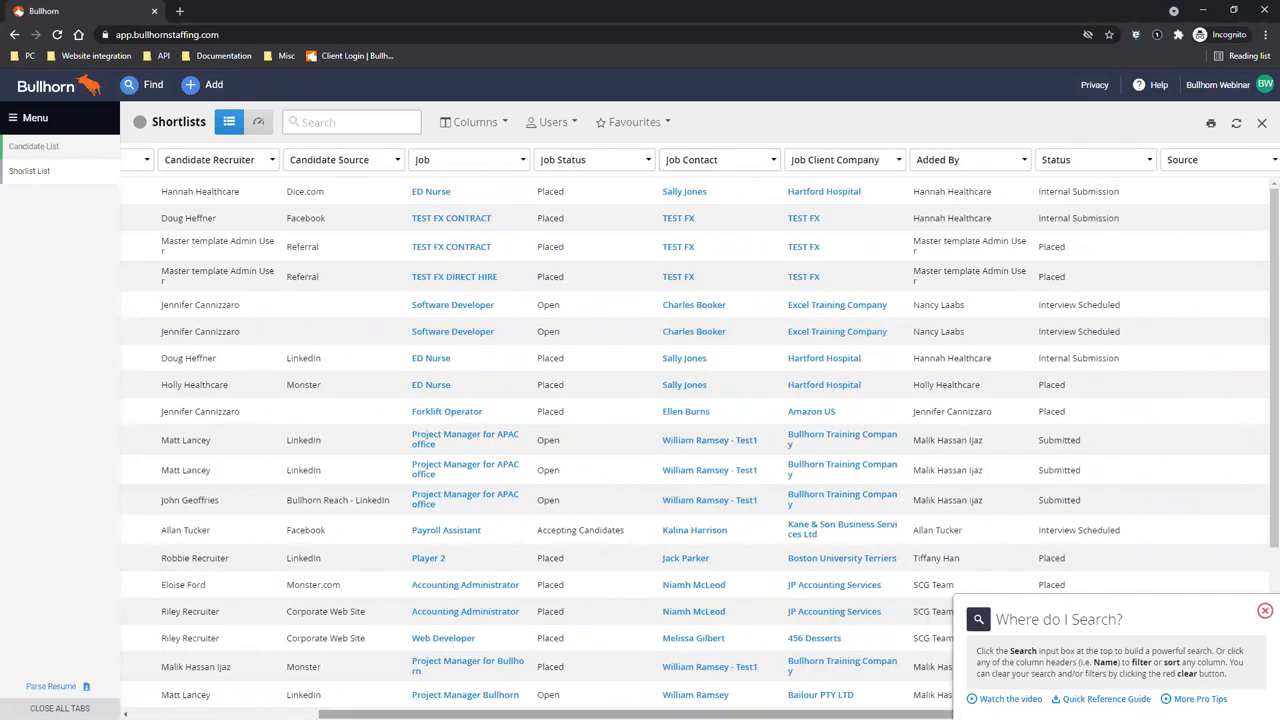
pyautogui.hscroll(3, 1033, 372)
pyautogui.click(925, 168)
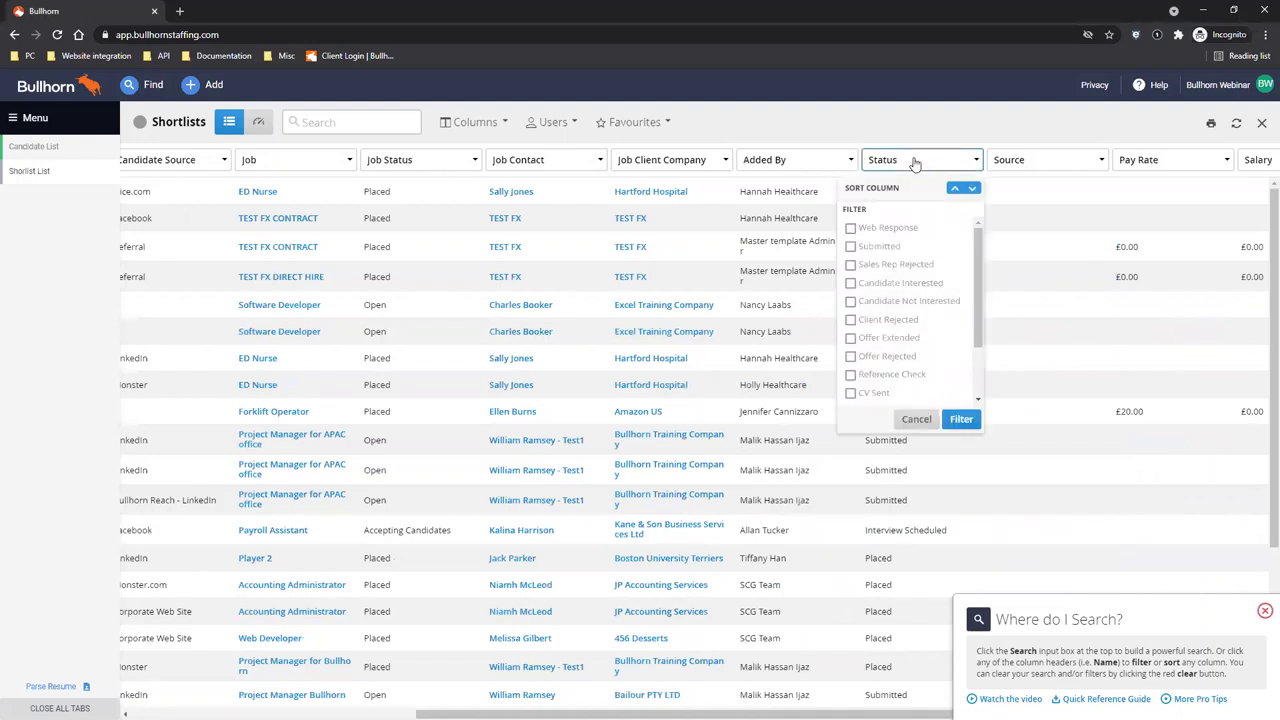
pyautogui.click(914, 161)
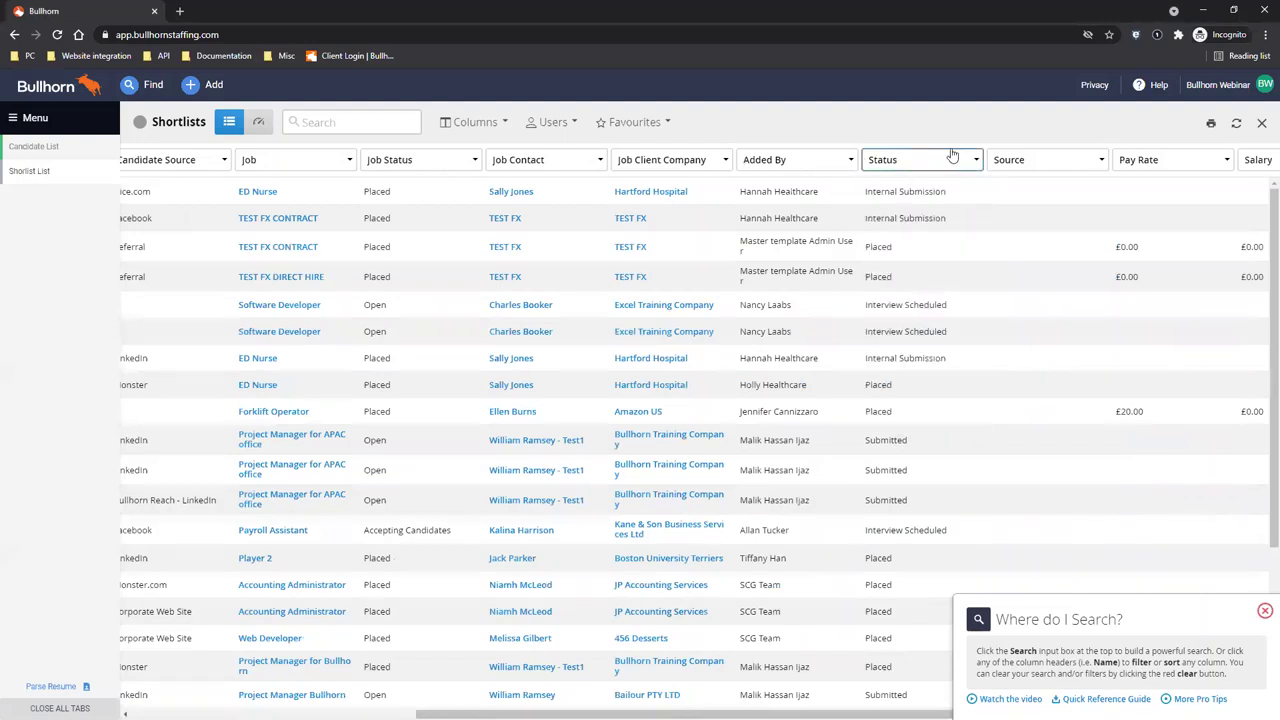
pyautogui.click(953, 157)
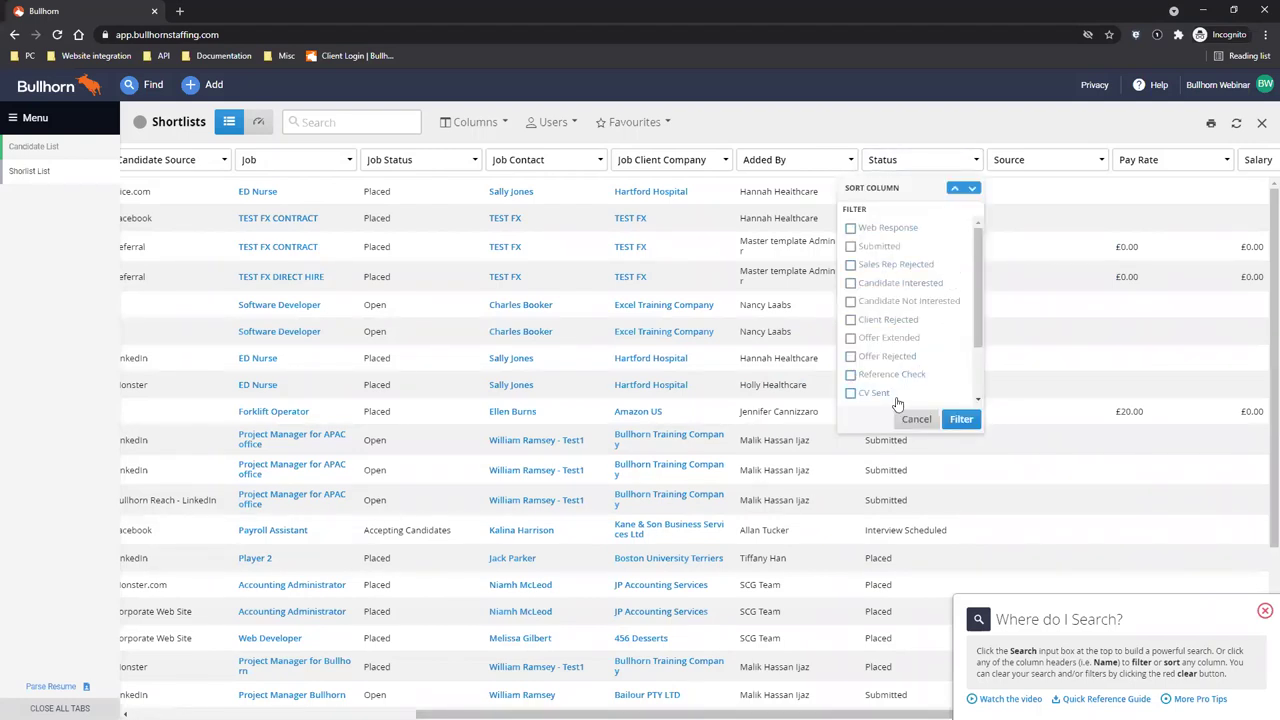
pyautogui.click(959, 421)
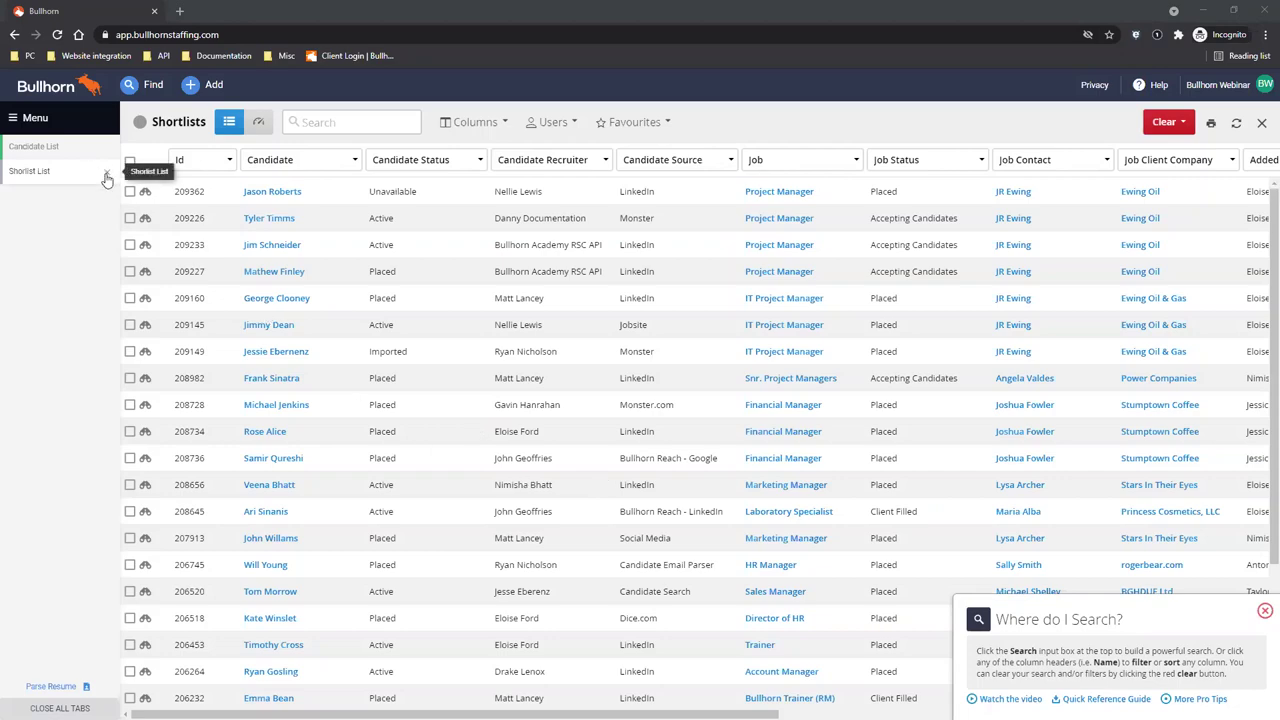
# - Close the shortlist list and clear the candidate list's row selection, searches and filters
pyautogui.click(107, 177)
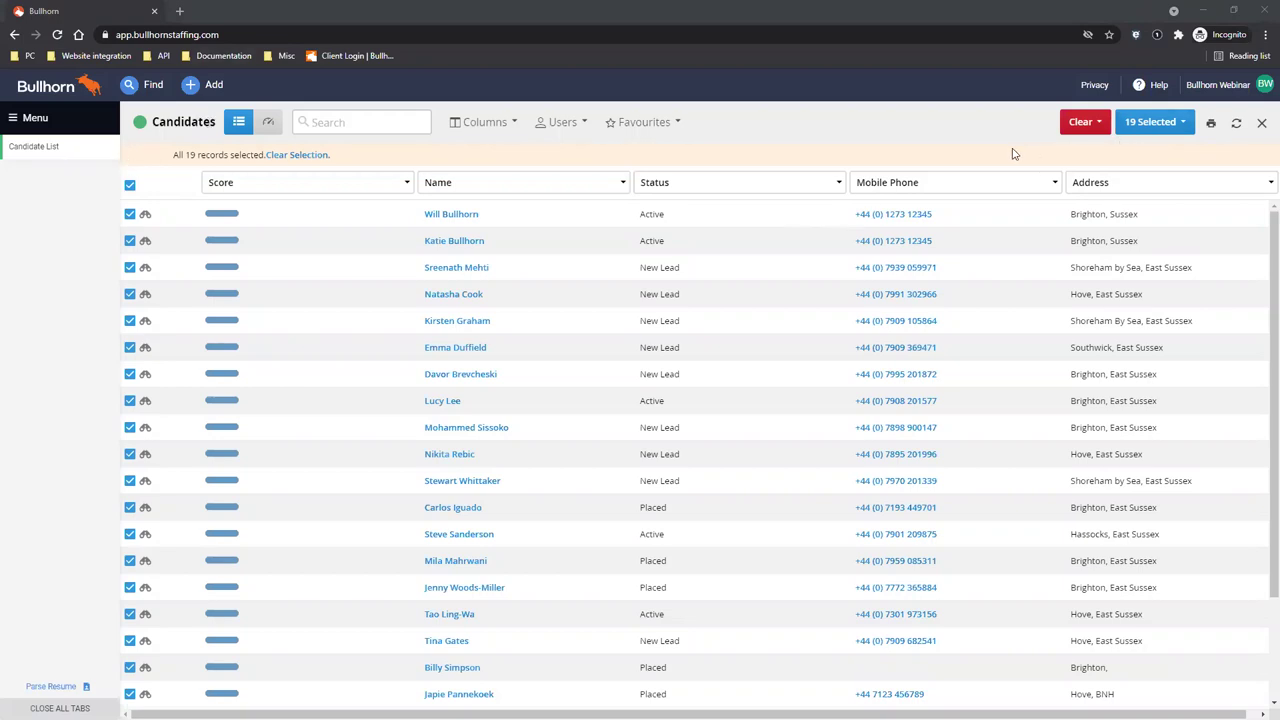
pyautogui.click(129, 184)
pyautogui.click(1157, 125)
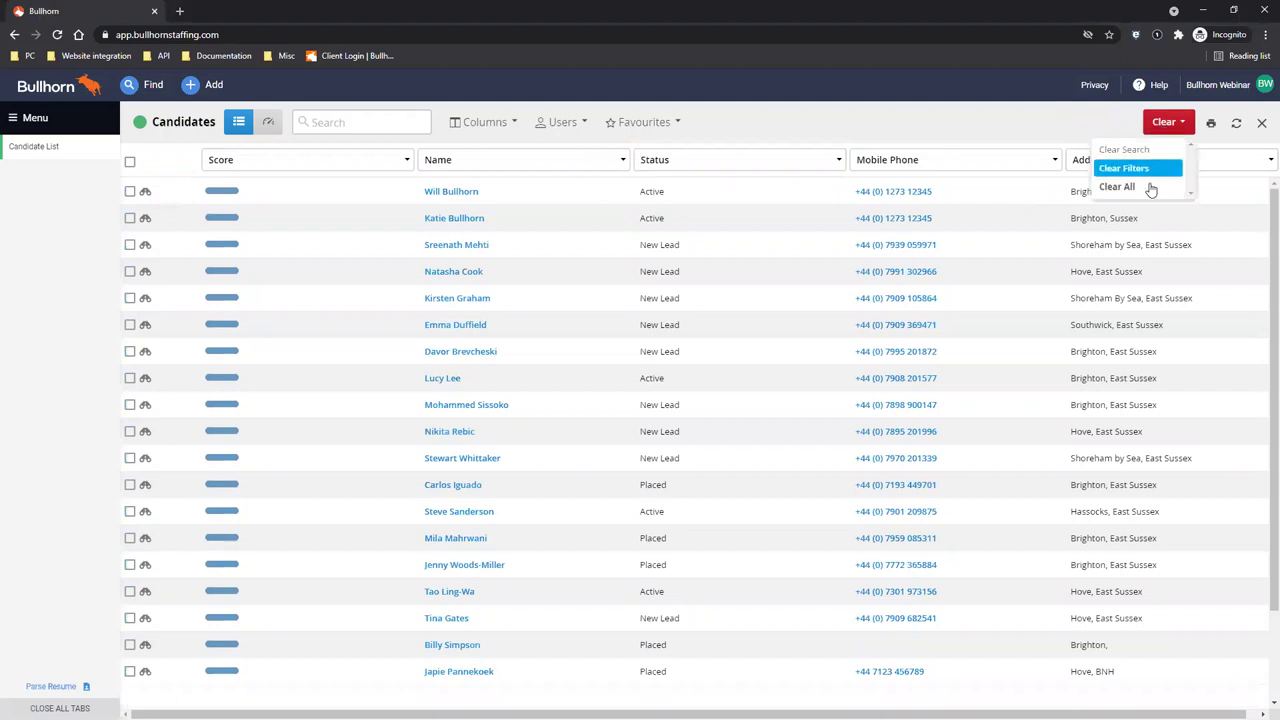
pyautogui.click(1140, 188)
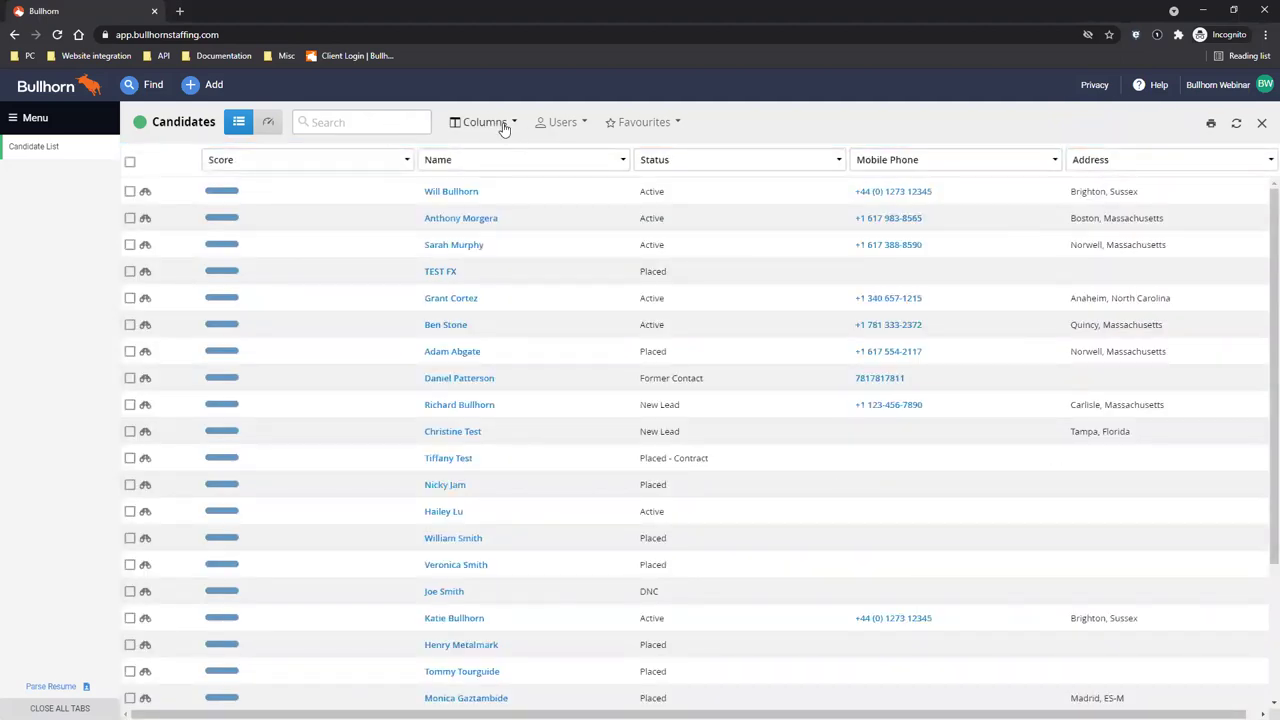
# - Reset the candidate list to its default columns and sort it by Current Position
pyautogui.click(484, 122)
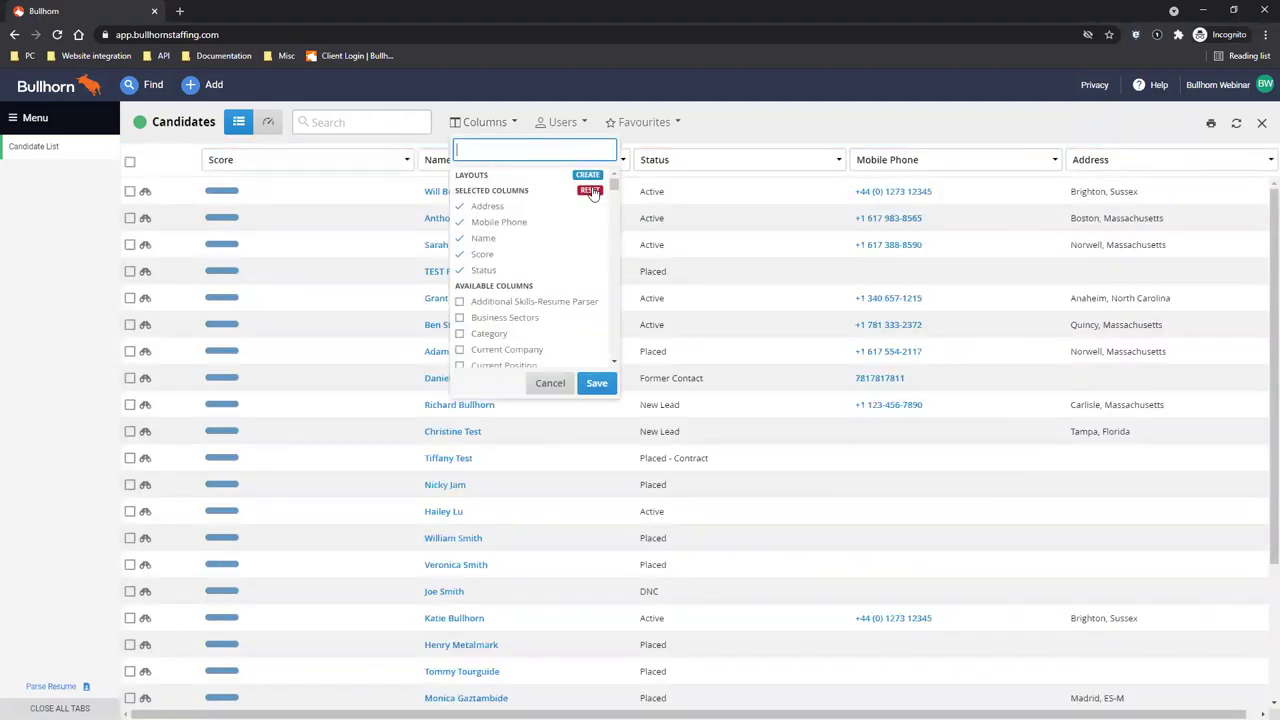
pyautogui.click(590, 190)
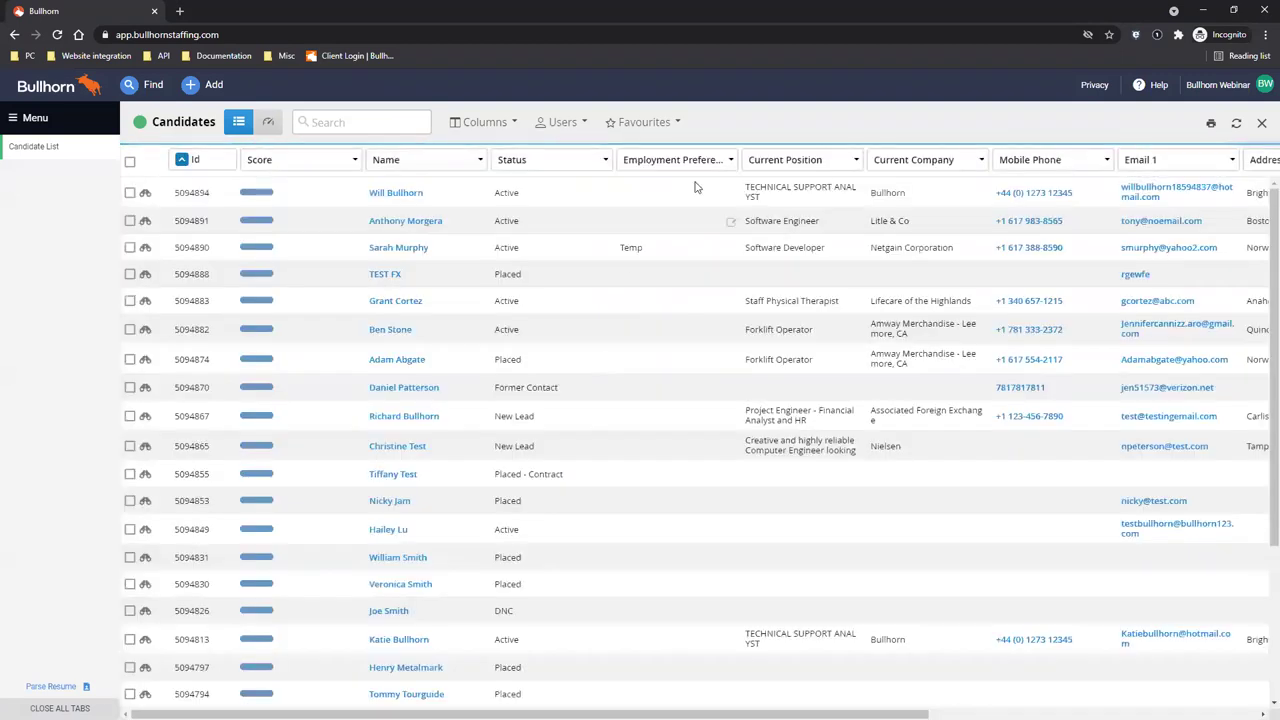
pyautogui.click(711, 163)
pyautogui.click(740, 168)
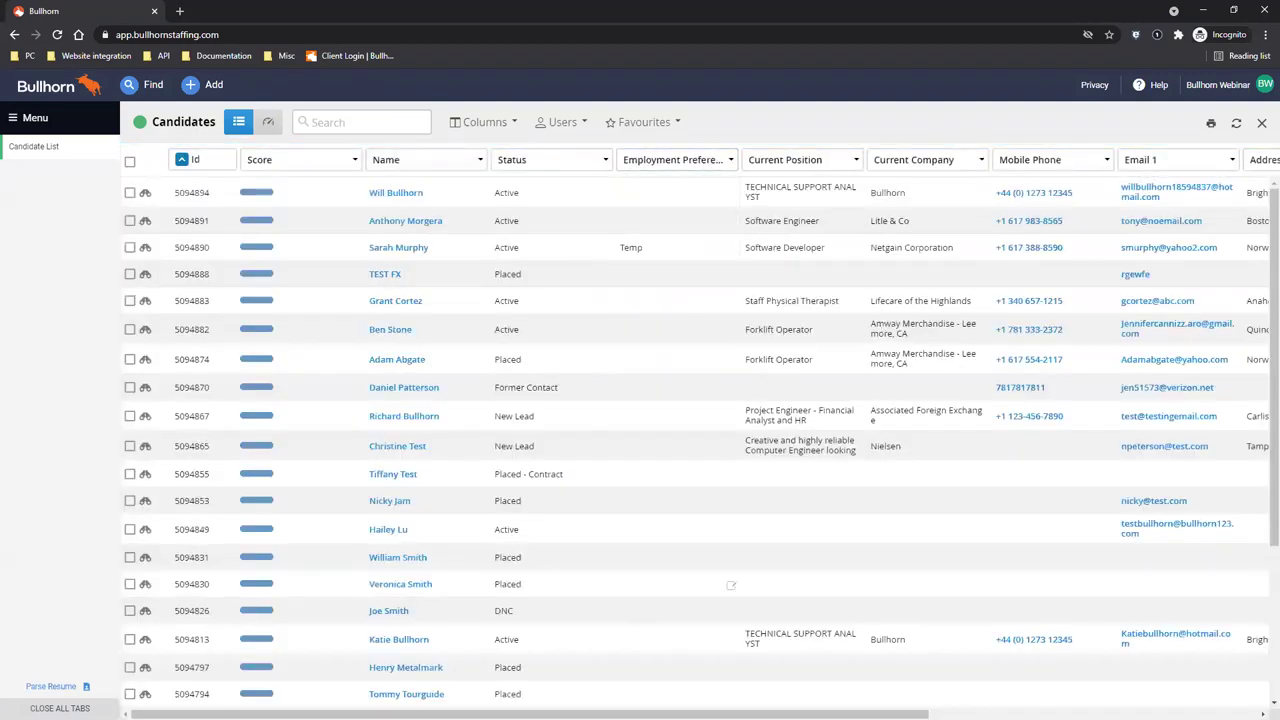
pyautogui.click(842, 165)
pyautogui.click(836, 192)
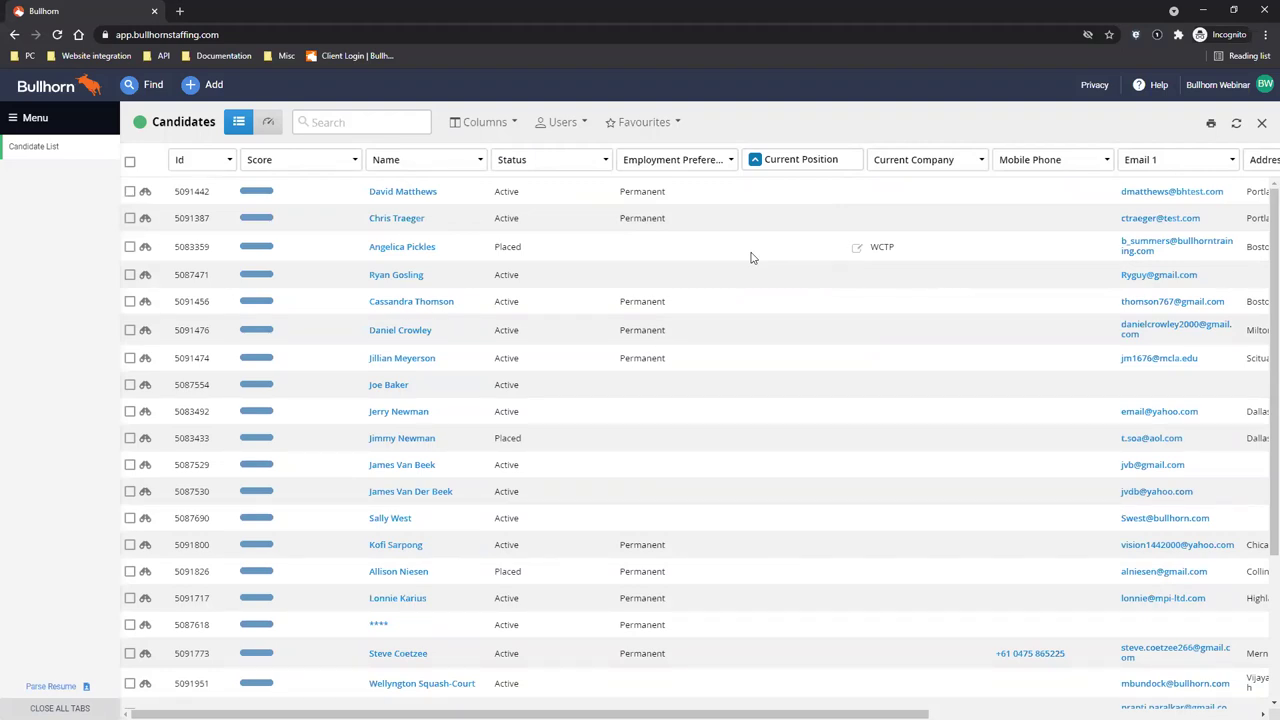
# - Deselect the Address, Current Position, Id, Mobile Phone and Name columns in the candidate column selection
pyautogui.click(487, 123)
pyautogui.click(510, 207)
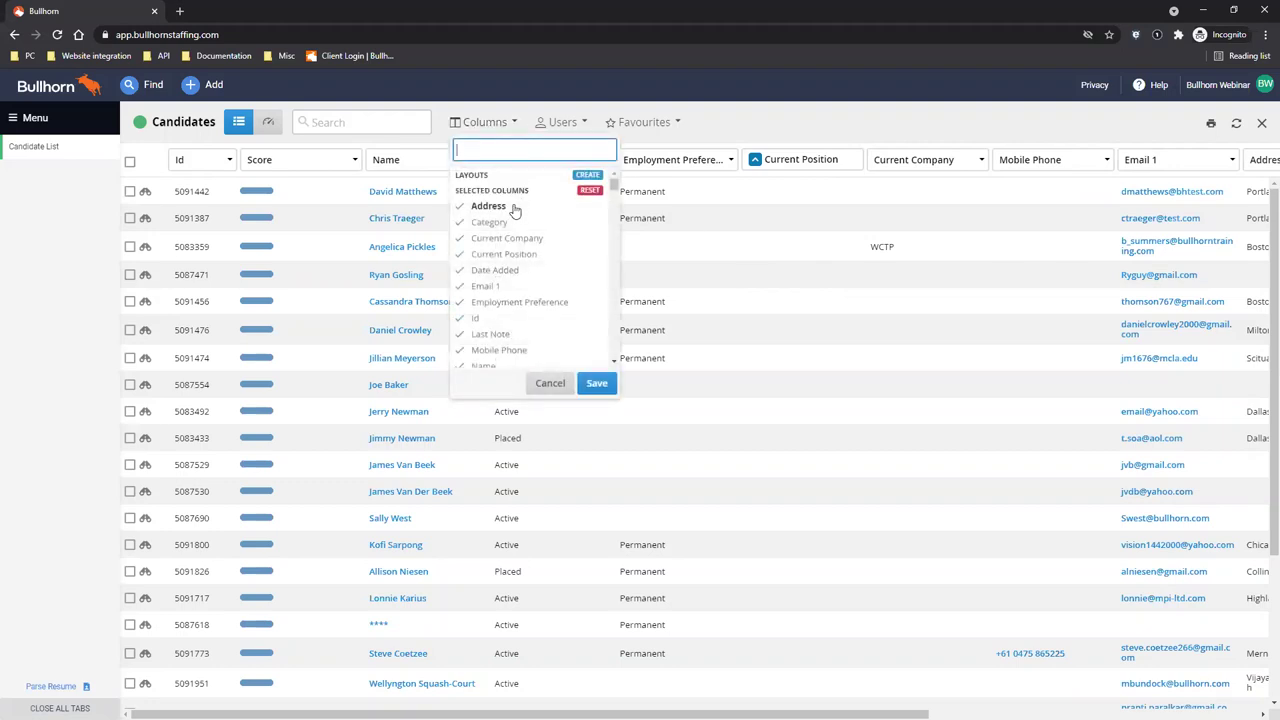
pyautogui.click(490, 254)
pyautogui.click(497, 322)
pyautogui.click(500, 350)
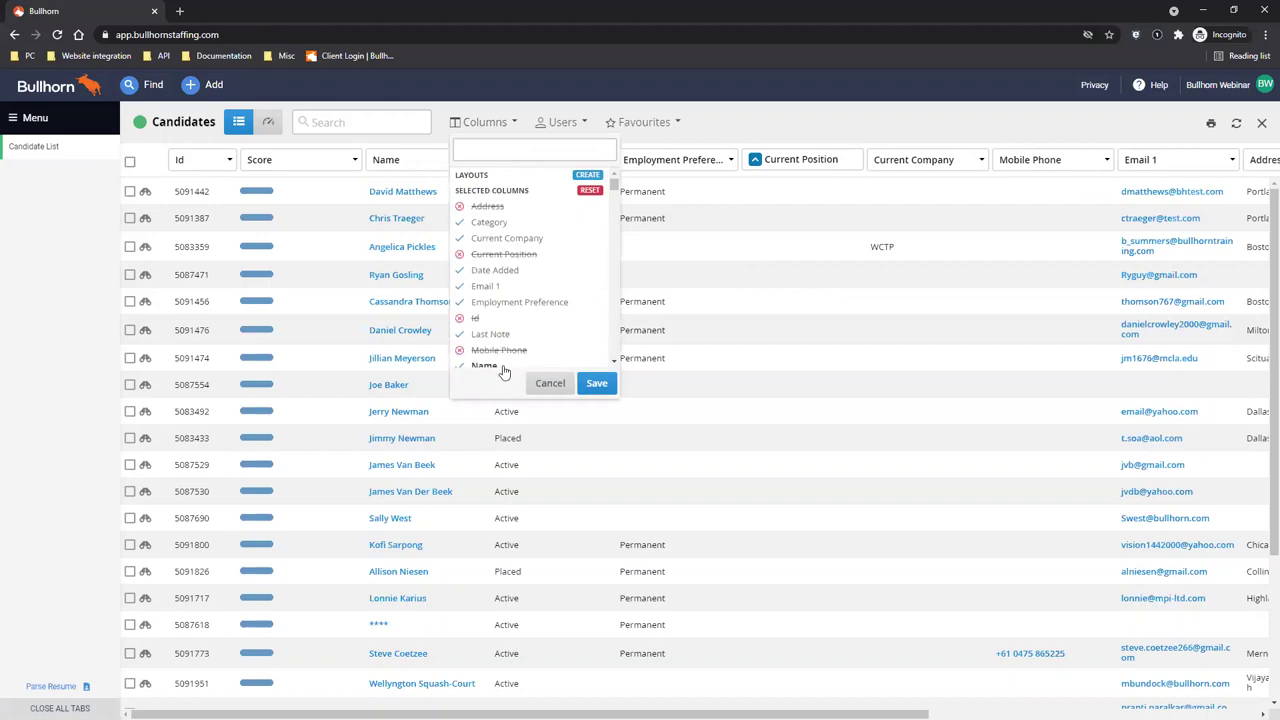
pyautogui.click(500, 270)
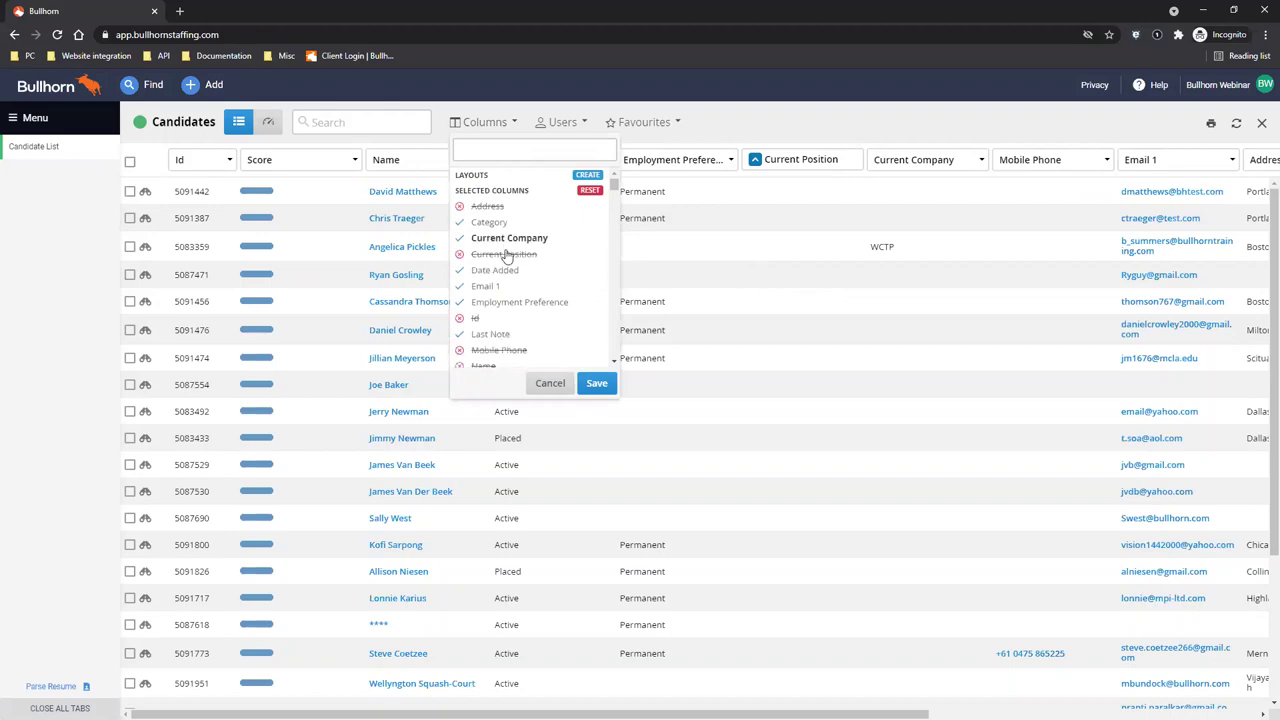
# - Create a new column layout named "bh test"
pyautogui.click(588, 175)
pyautogui.click(621, 259)
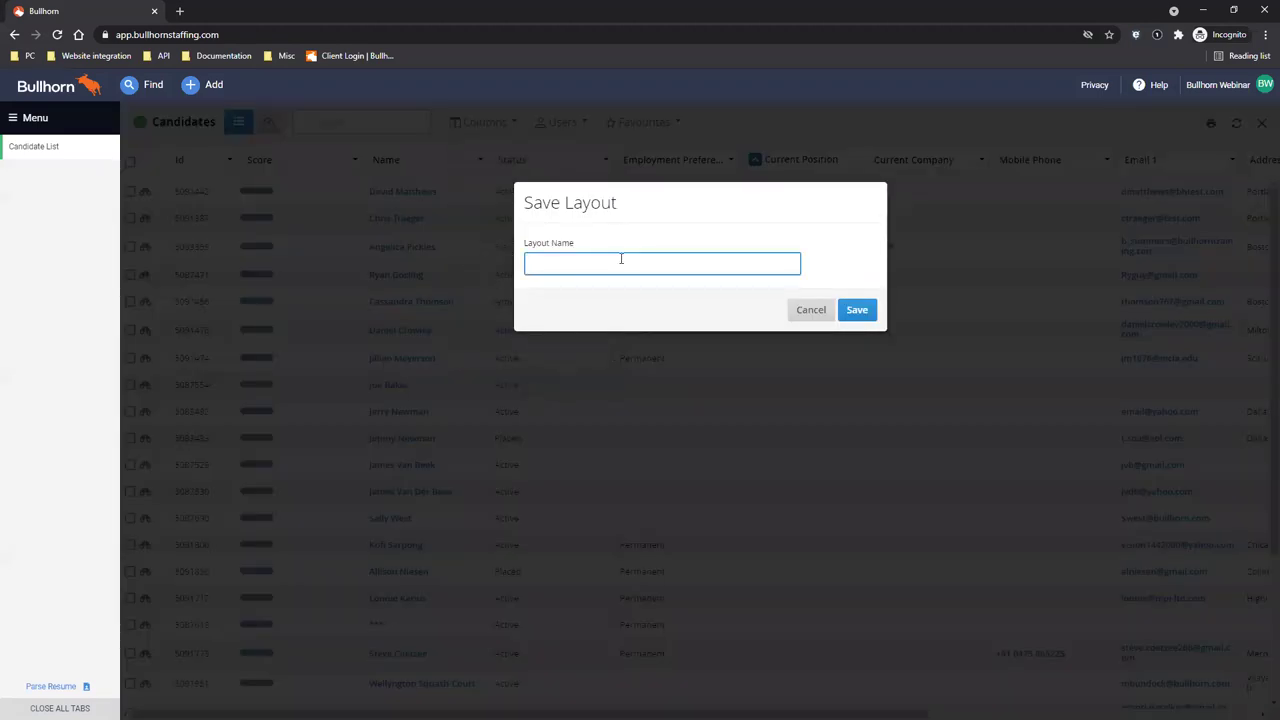
pyautogui.write('bh test')
pyautogui.click(857, 311)
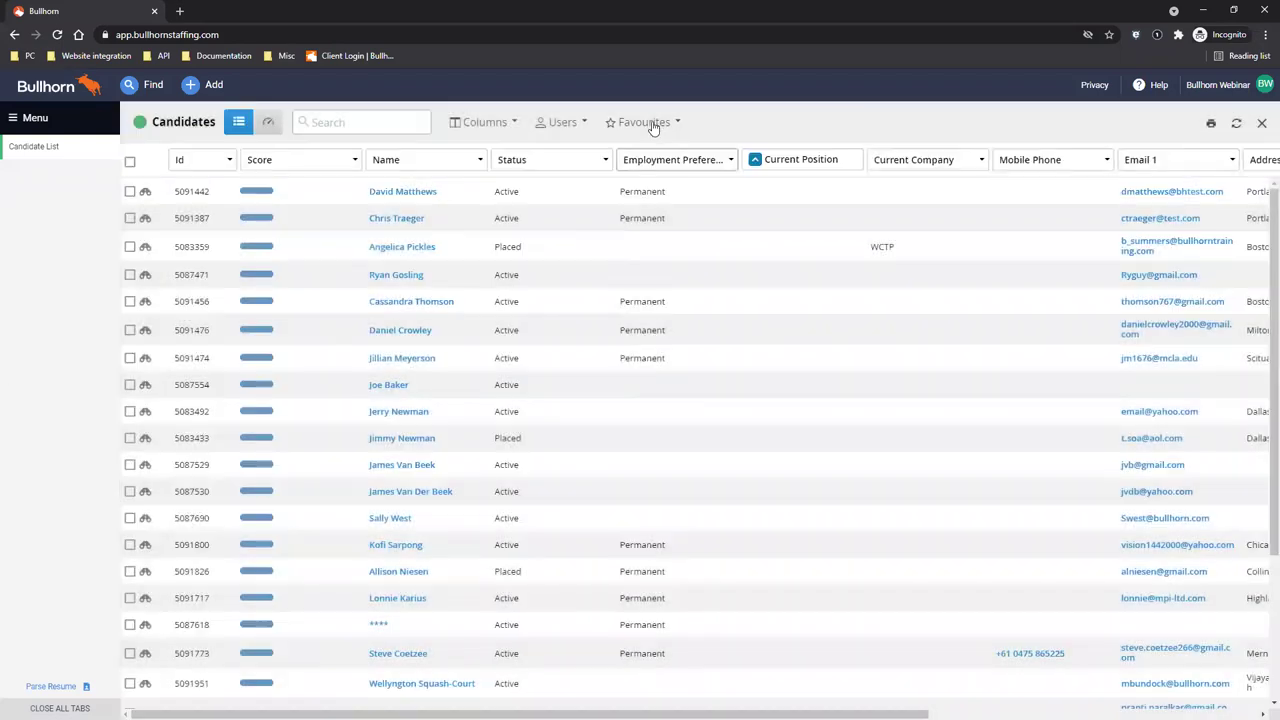
# - Examine the public sharing options for saving the candidate search as a favourite, and check the list's column layouts
pyautogui.click(648, 124)
pyautogui.click(700, 386)
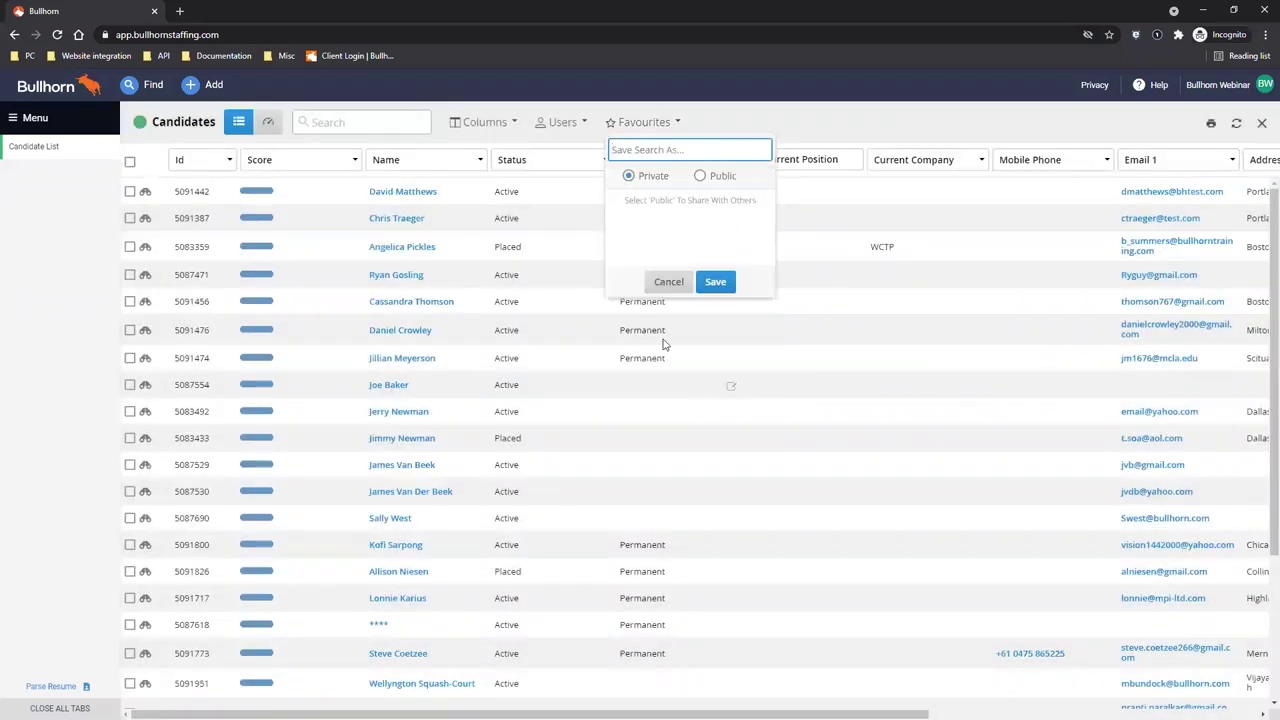
pyautogui.click(668, 281)
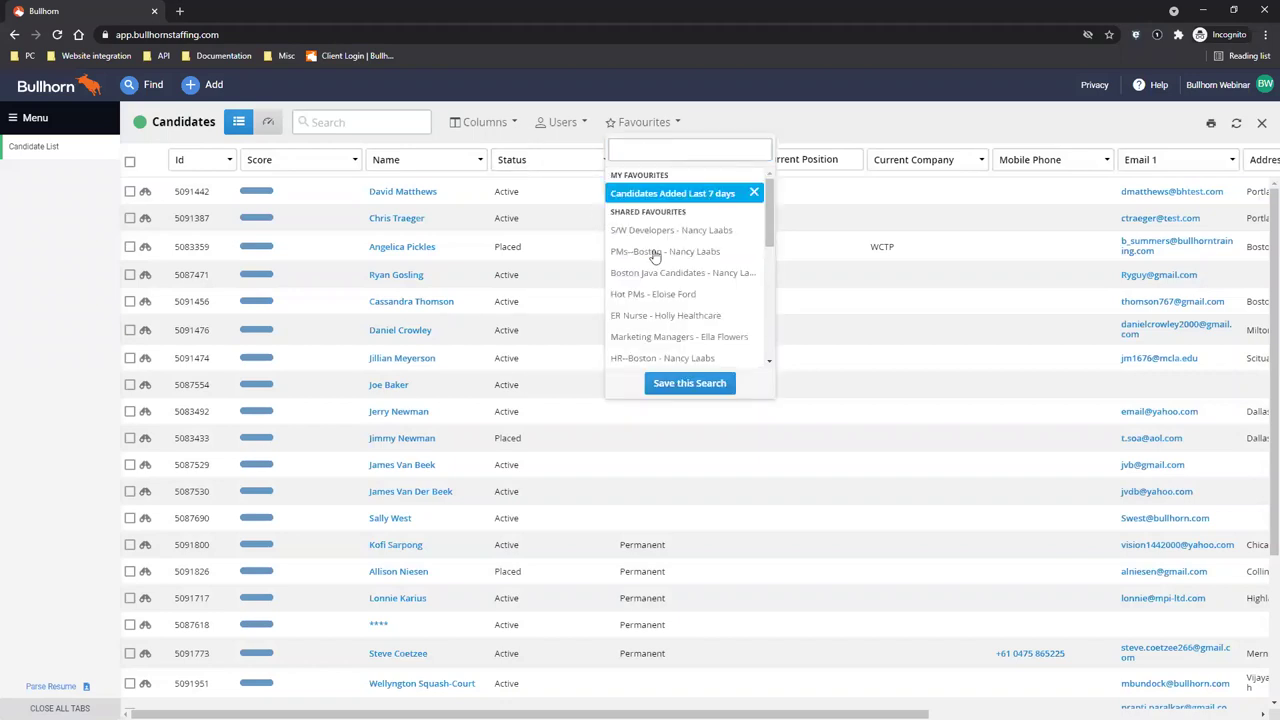
pyautogui.click(670, 386)
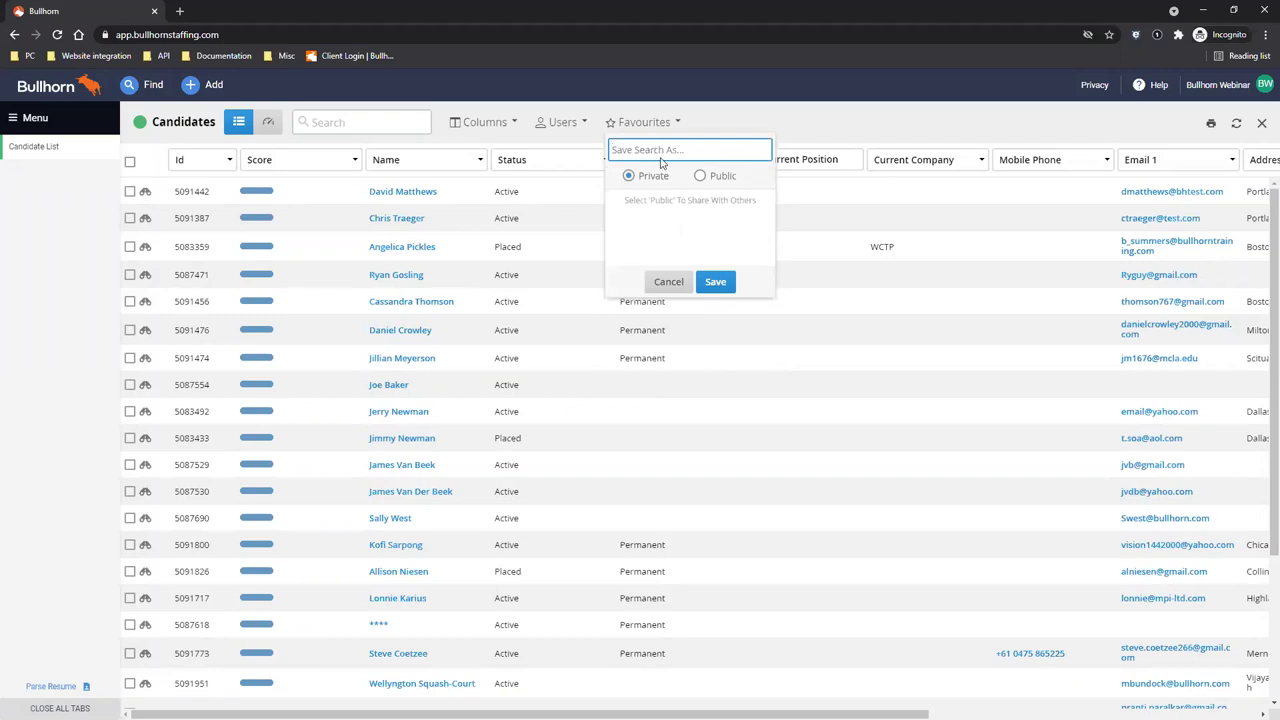
pyautogui.click(700, 176)
pyautogui.scroll(-5, 699, 300)
pyautogui.scroll(5, 697, 306)
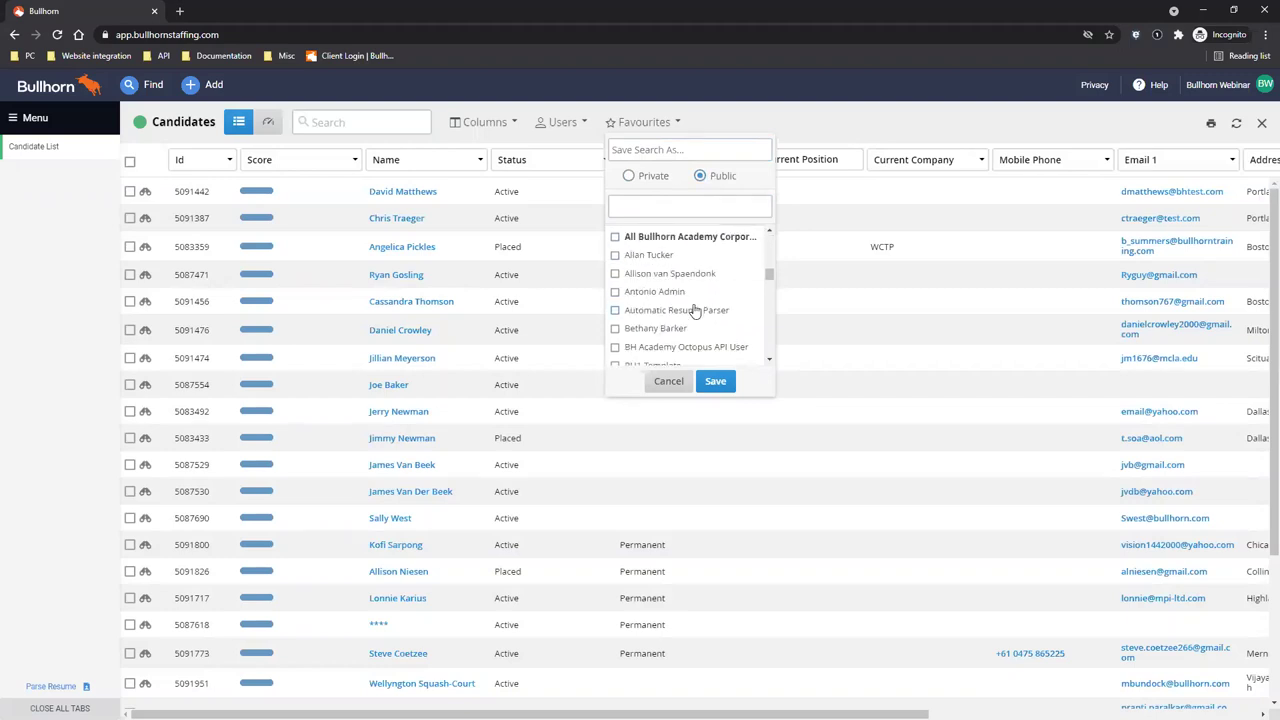
pyautogui.scroll(-1, 692, 330)
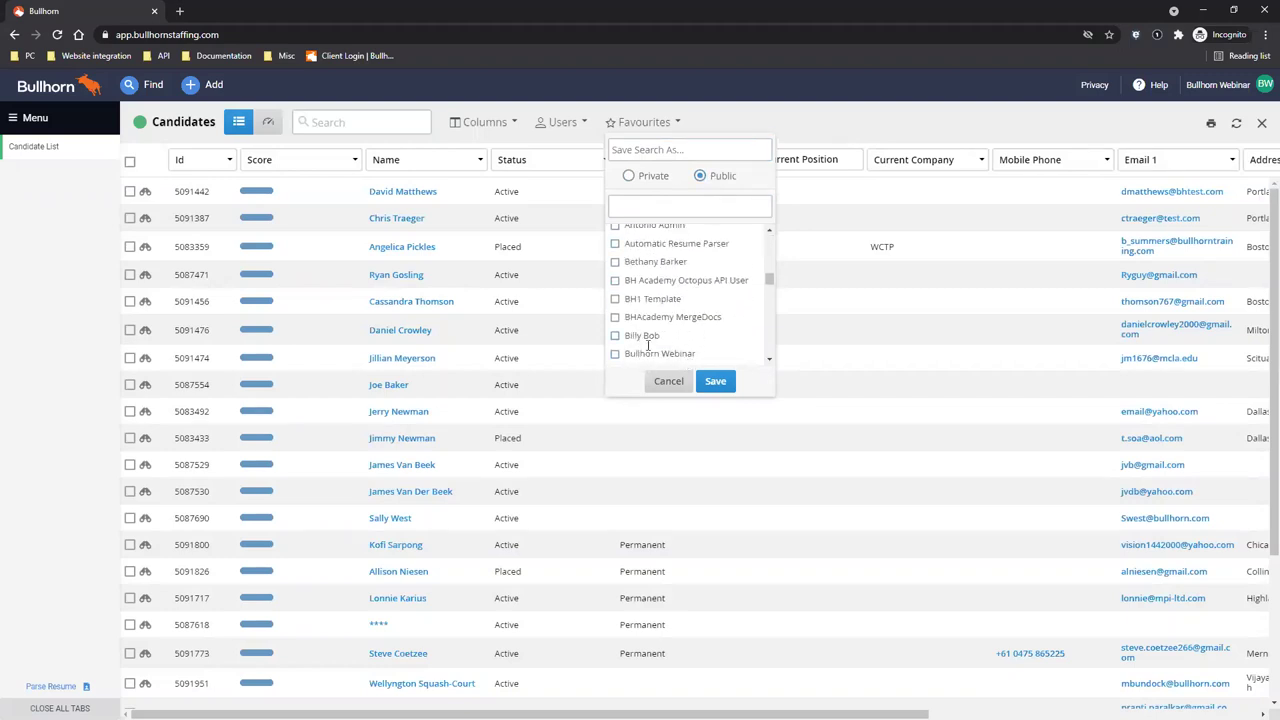
pyautogui.click(650, 263)
pyautogui.click(476, 124)
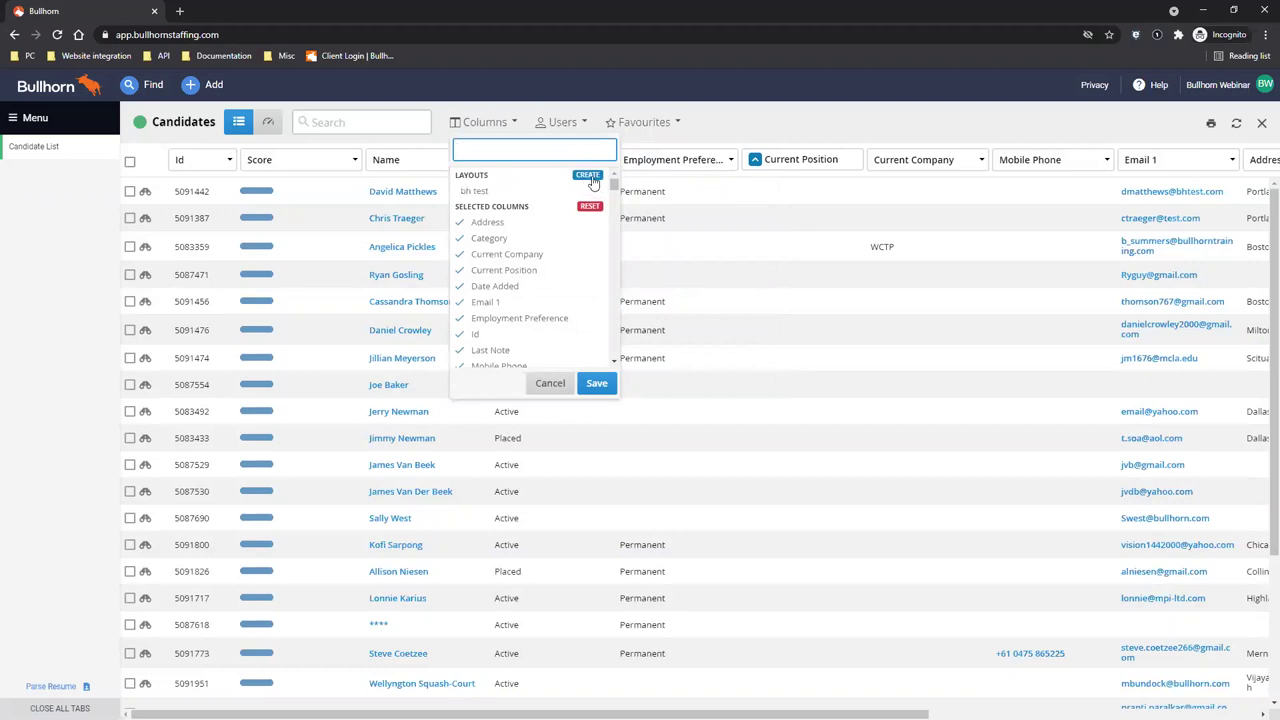
pyautogui.click(510, 128)
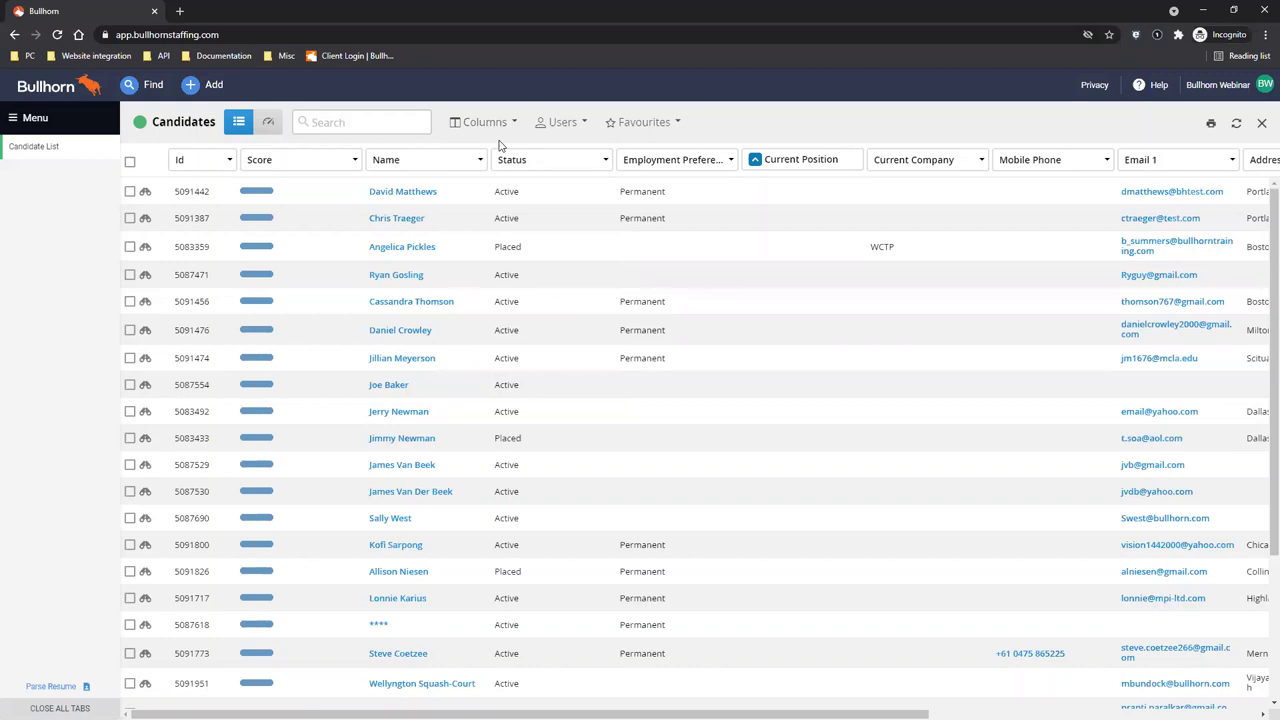
# - Open the admin View Layout for the Candidate entity, examine its default list columns, and close it
pyautogui.click(48, 121)
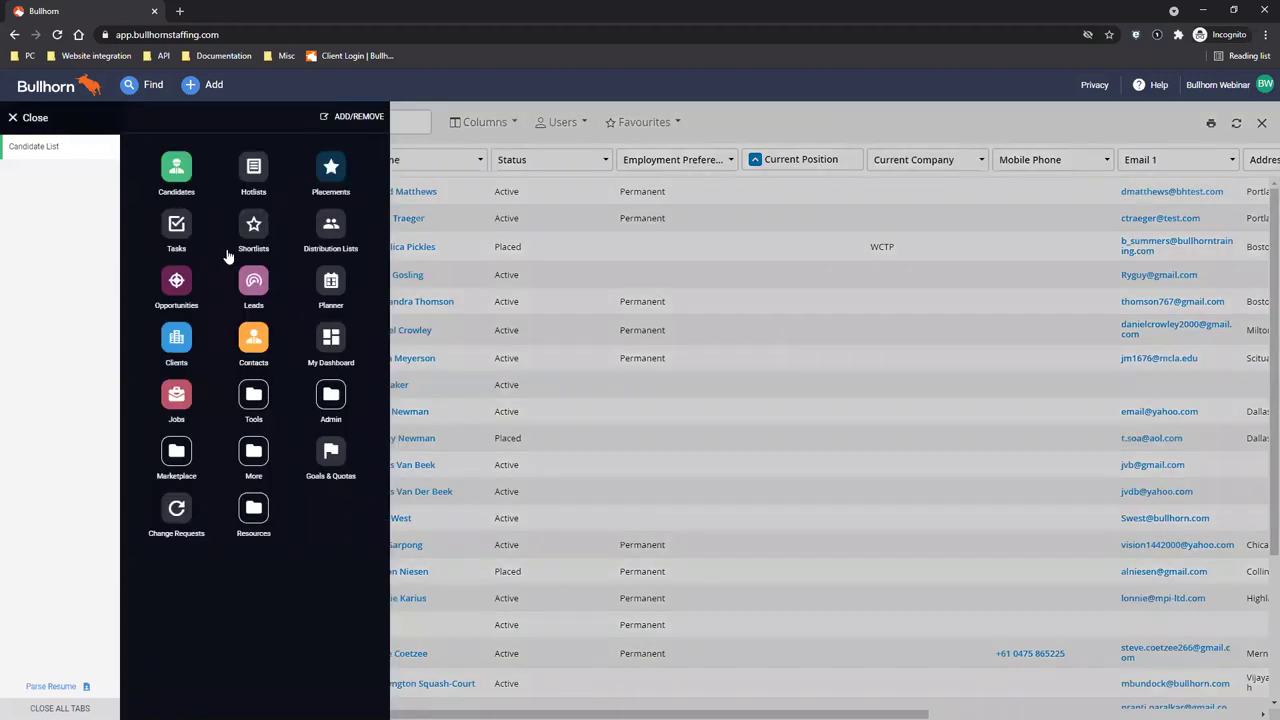
pyautogui.click(330, 395)
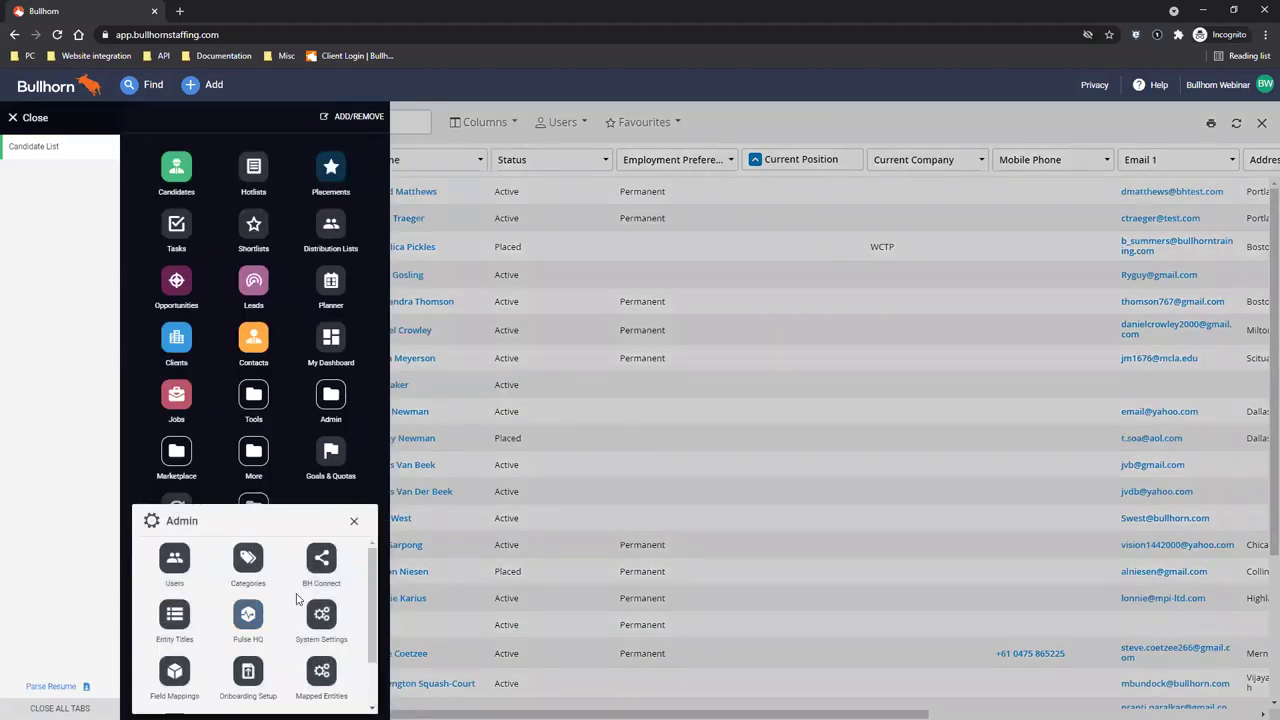
pyautogui.scroll(-1, 297, 600)
pyautogui.click(271, 611)
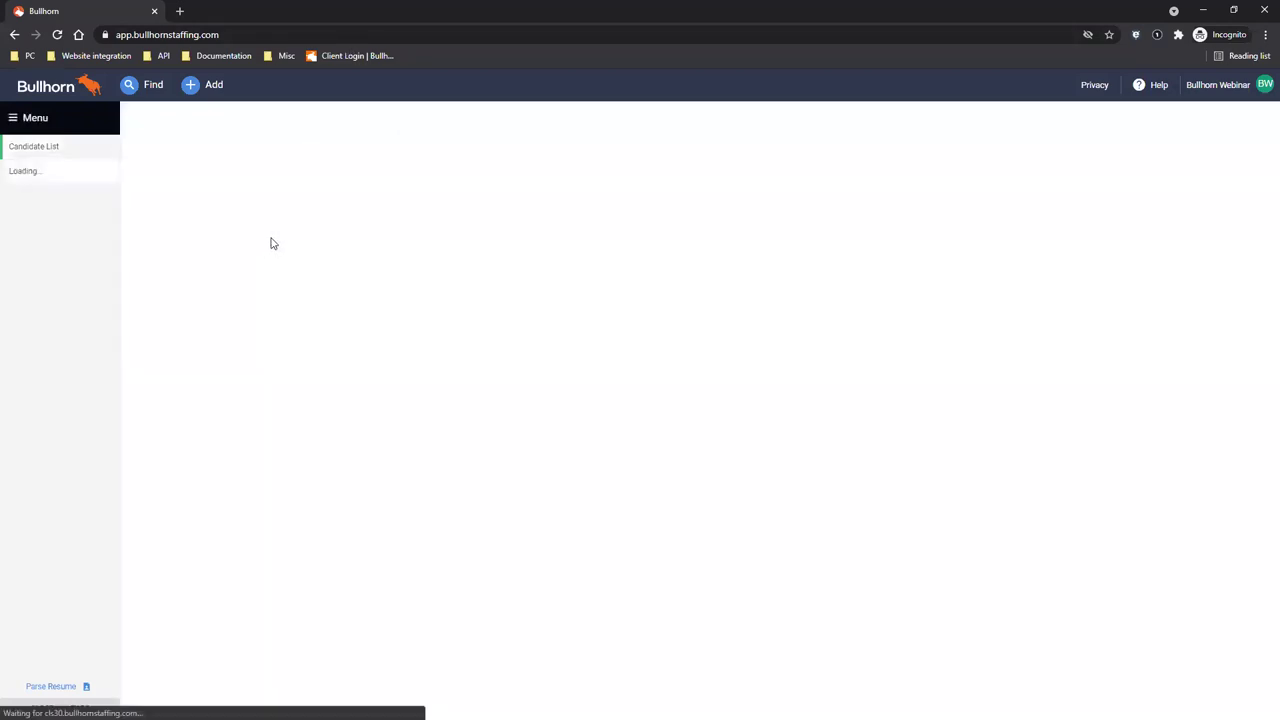
pyautogui.click(254, 203)
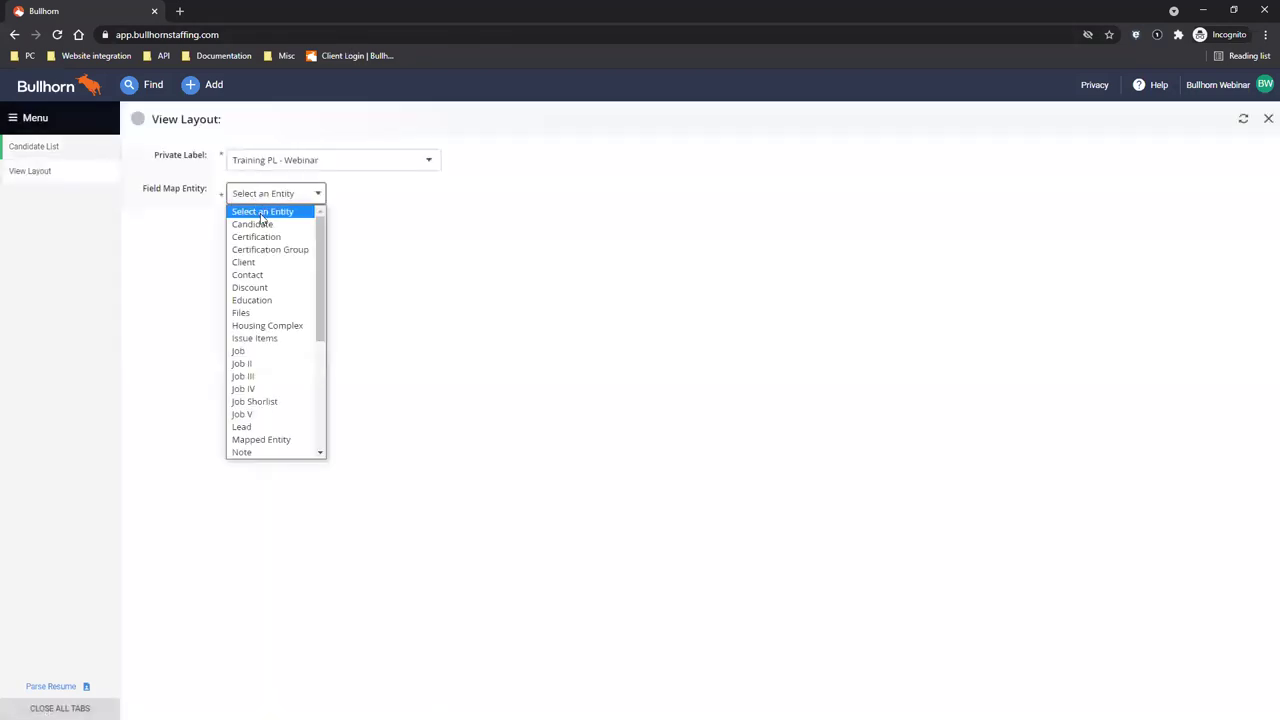
pyautogui.click(263, 224)
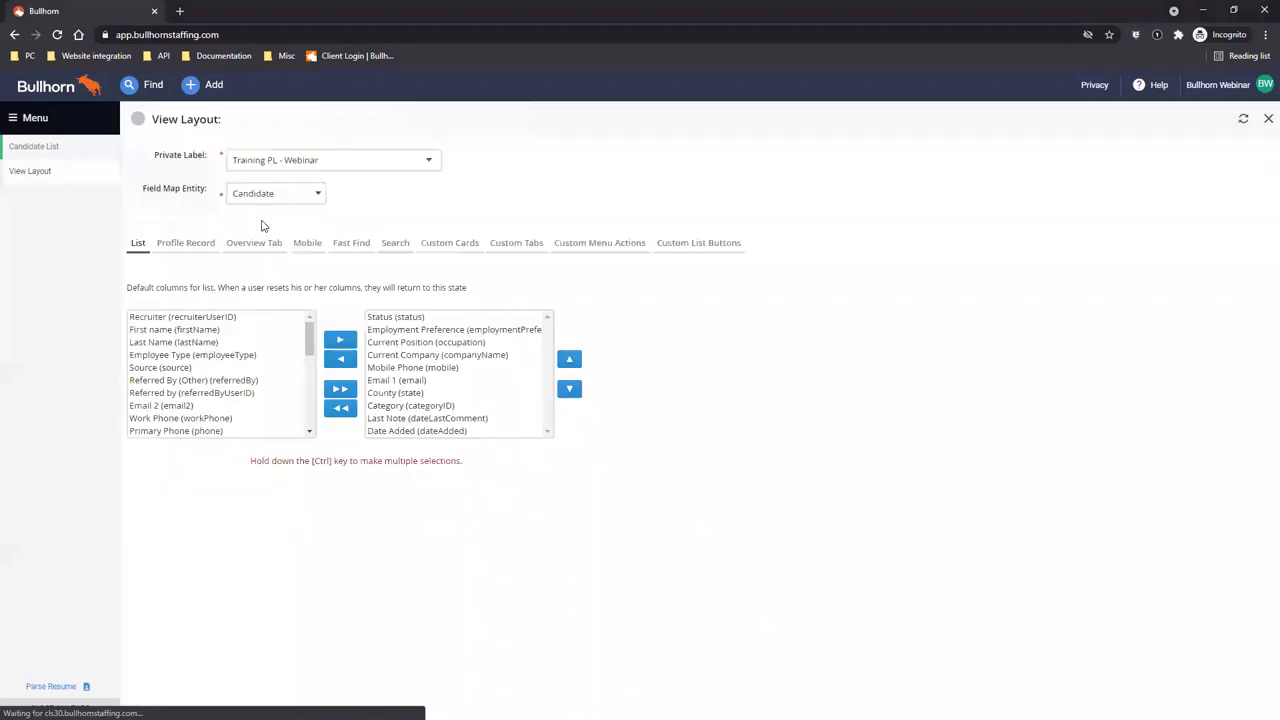
pyautogui.moveTo(204, 282); pyautogui.dragTo(128, 279)
pyautogui.moveTo(477, 302); pyautogui.dragTo(430, 313)
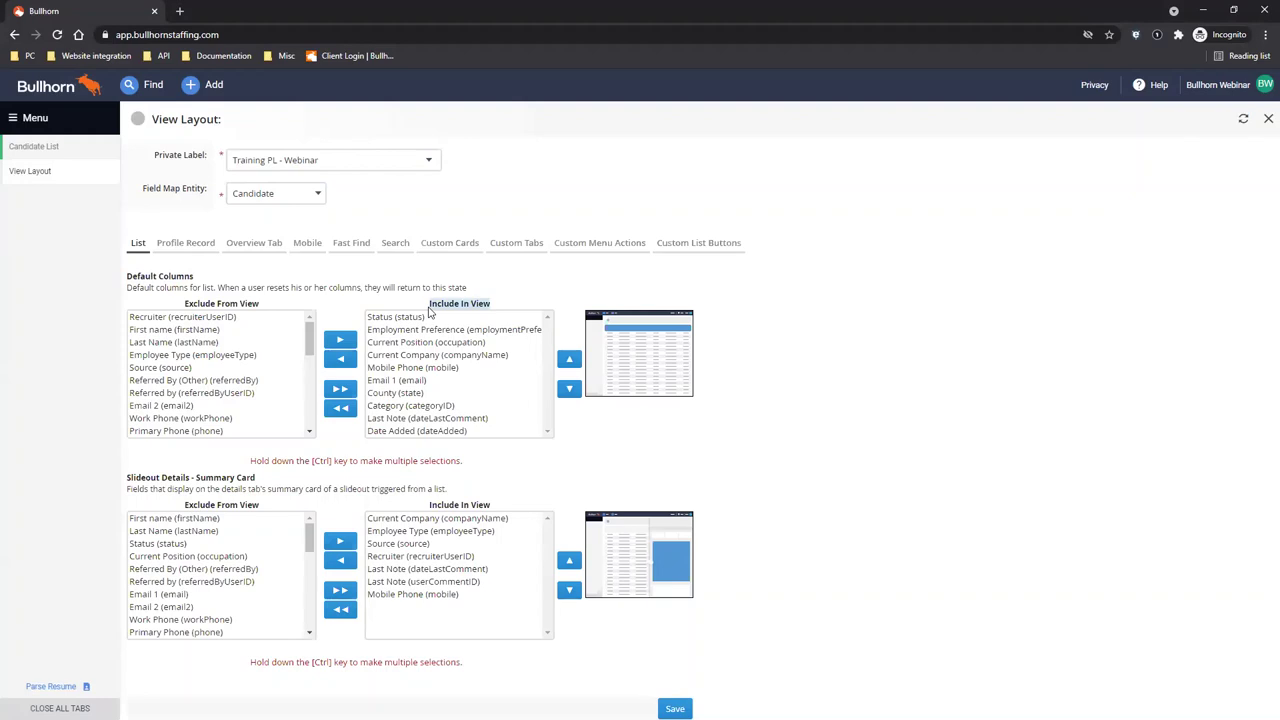
pyautogui.click(108, 176)
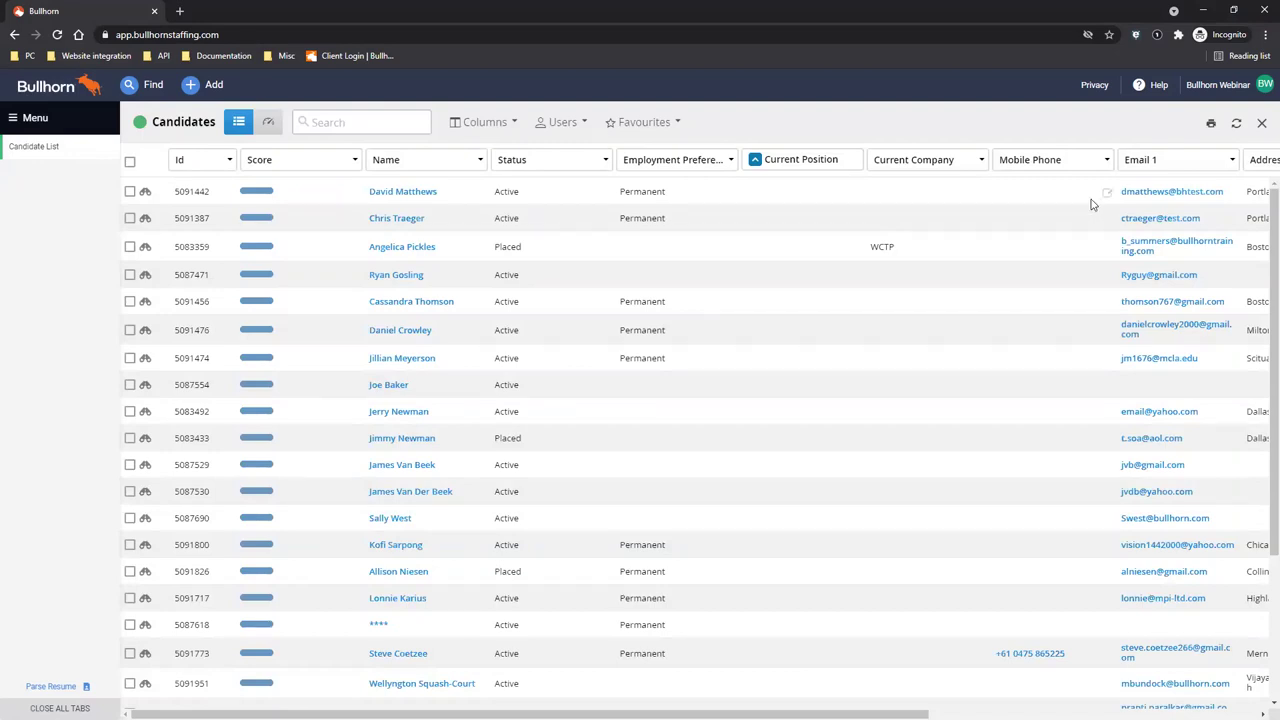
# - Add Candidates to the start-up screens in the user preferences and look through the remaining preference settings
pyautogui.click(1233, 90)
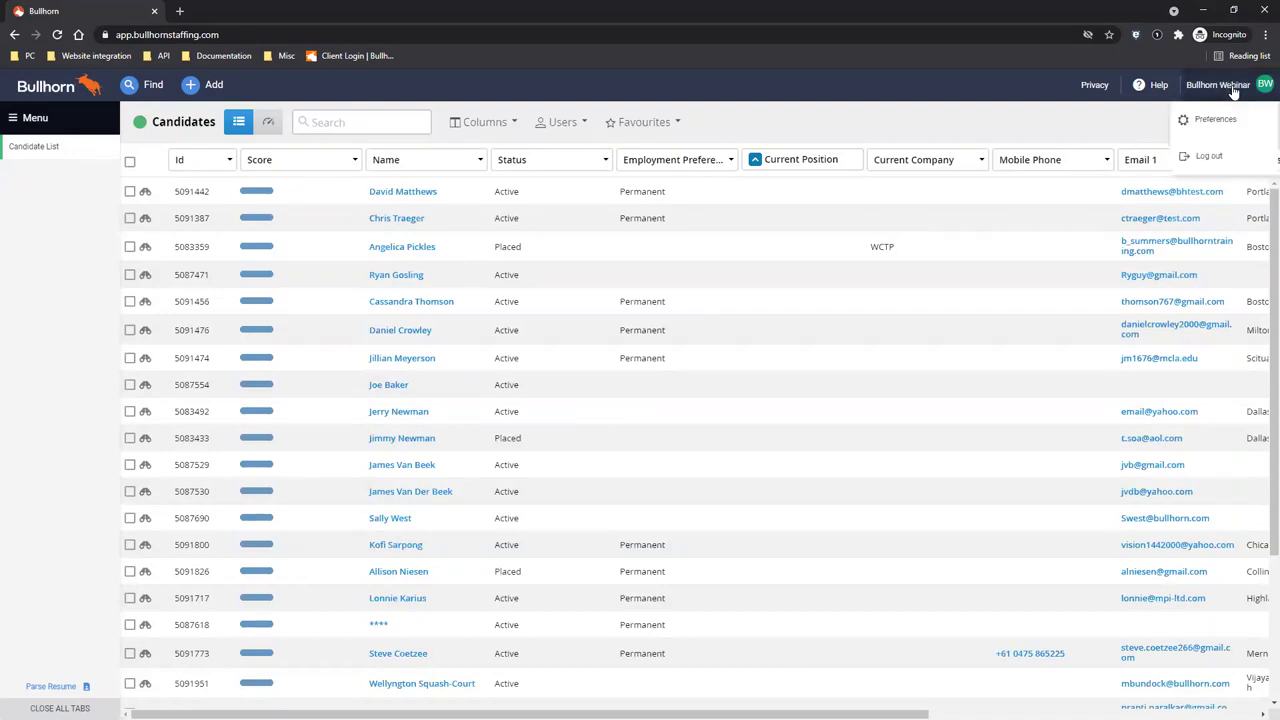
pyautogui.click(1235, 130)
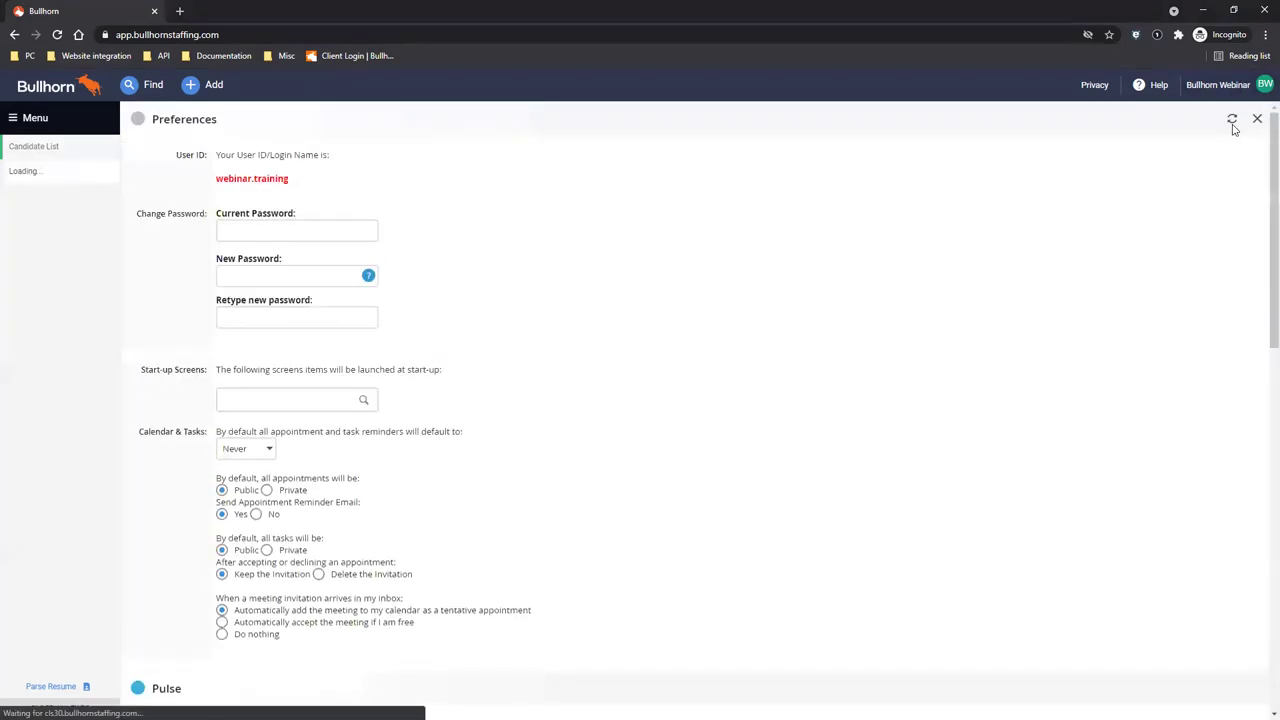
pyautogui.click(250, 400)
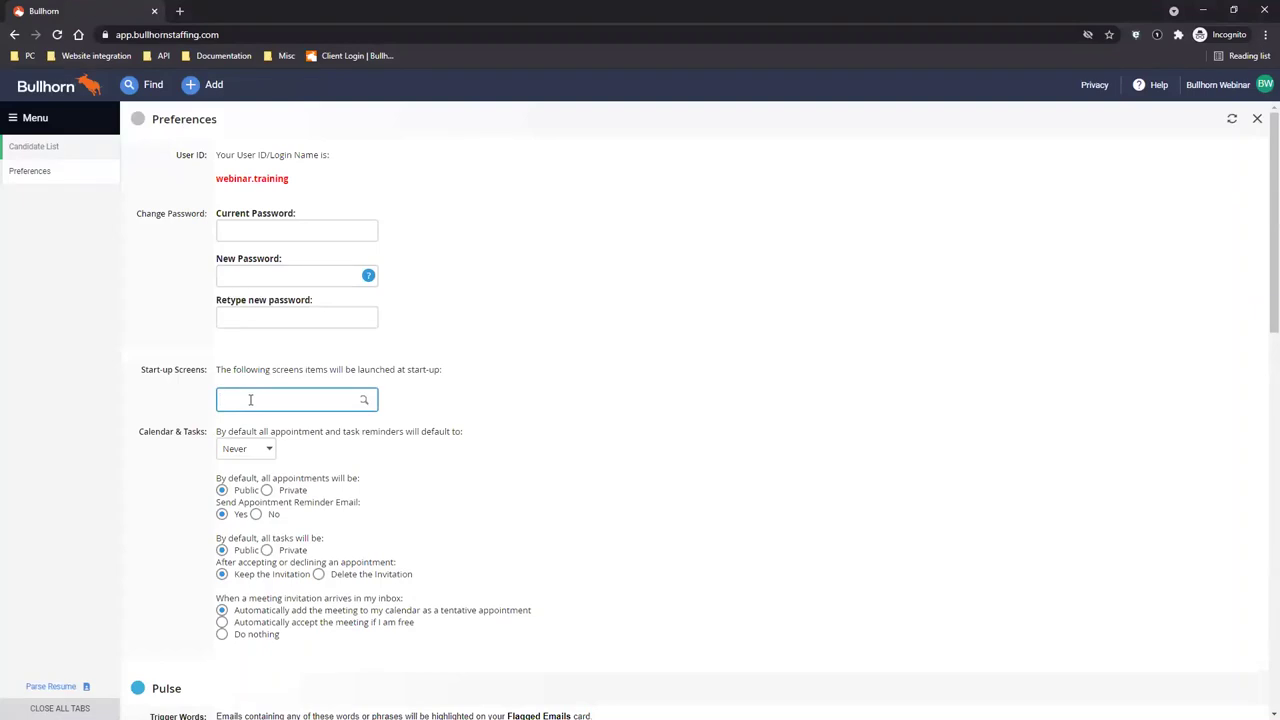
pyautogui.write('Candid')
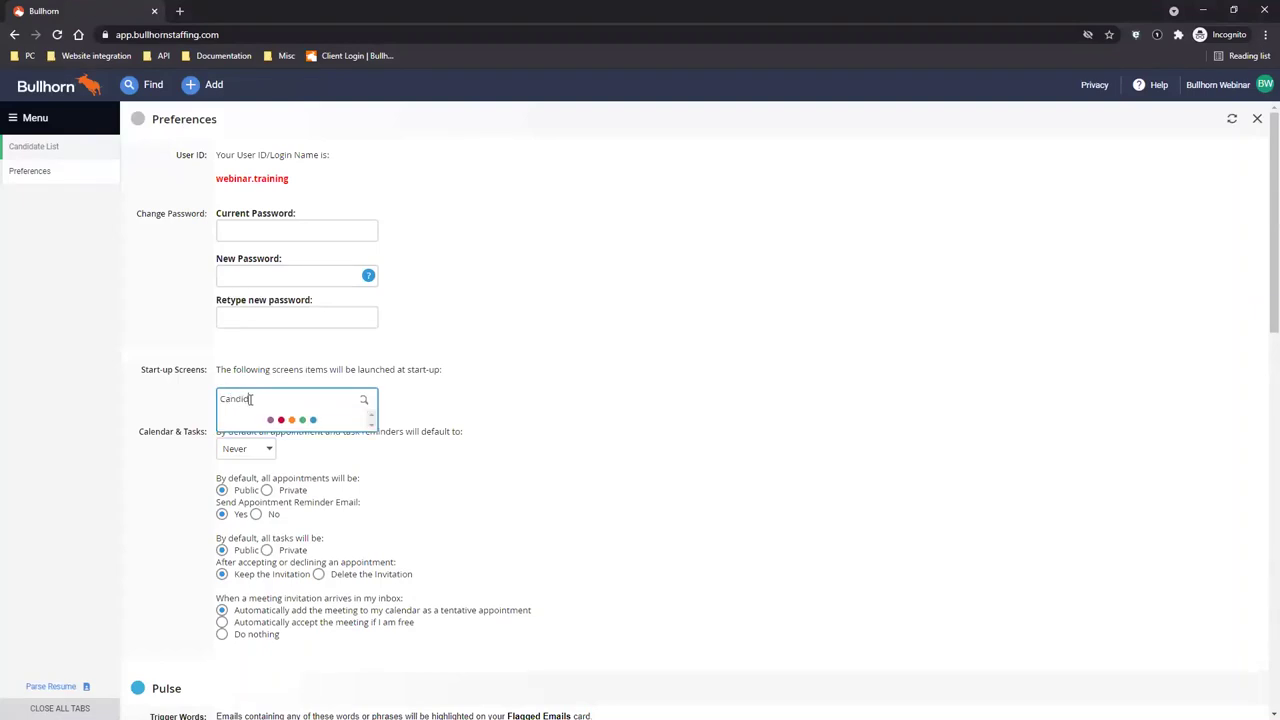
pyautogui.write('at')
pyautogui.click(278, 425)
pyautogui.click(711, 471)
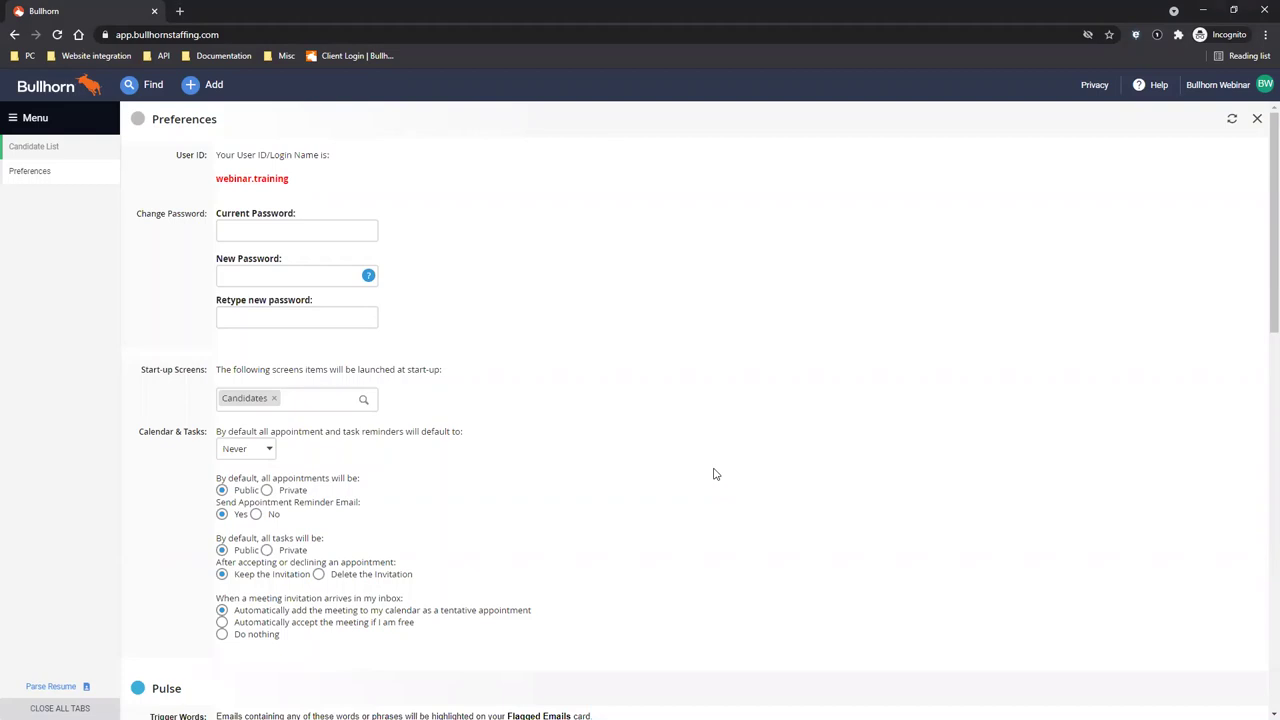
pyautogui.scroll(-10, 414, 371)
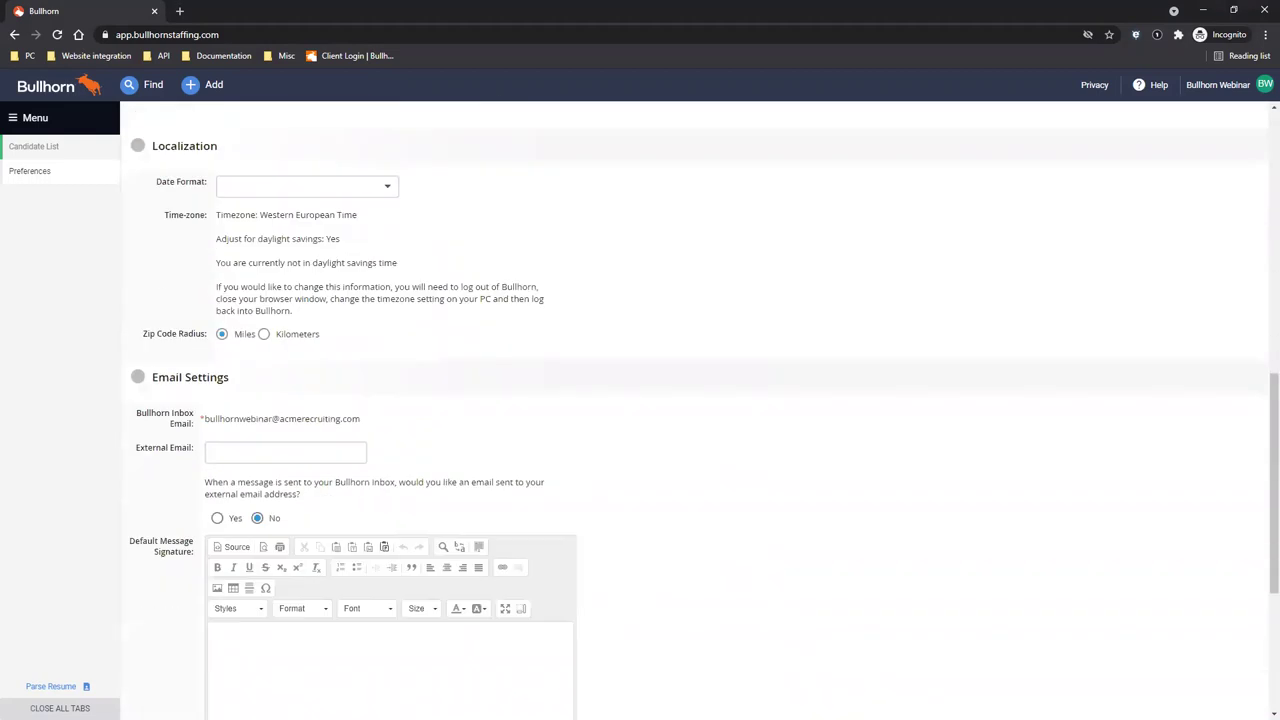
pyautogui.scroll(5, 814, 643)
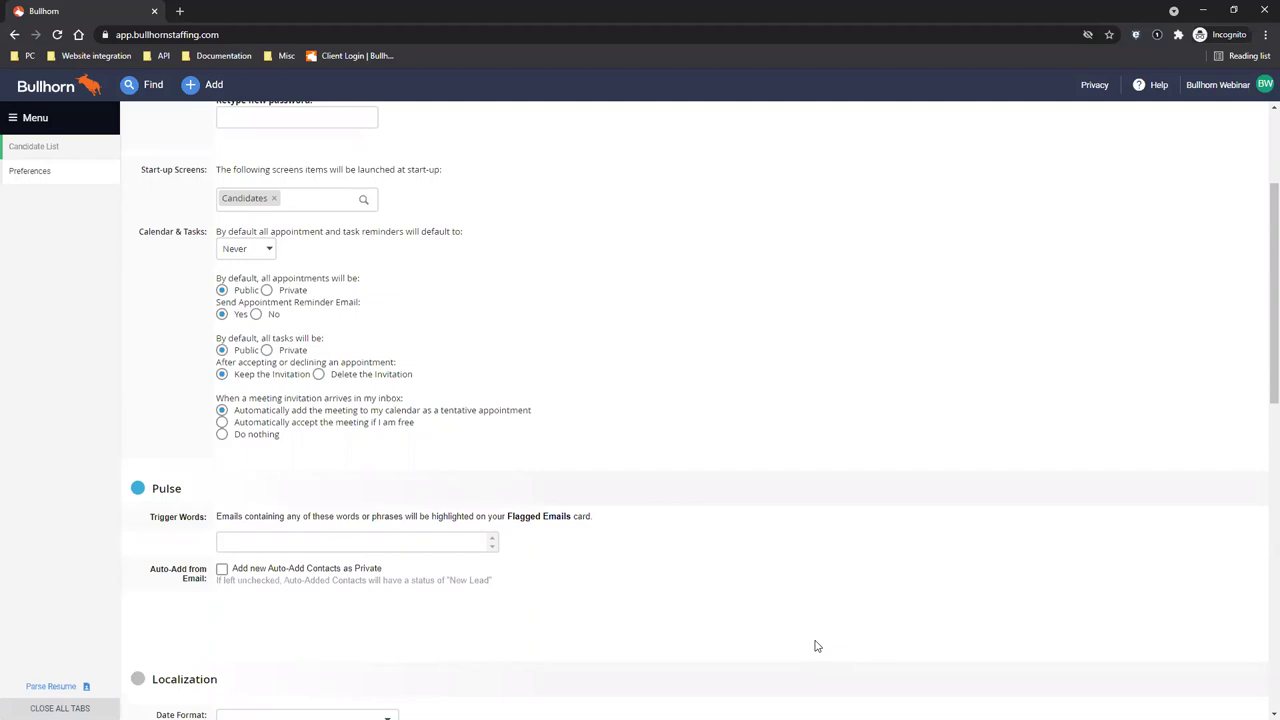
# - Open the admin View Layout page, and show the details of the first listed candidate in the list's slideout
pyautogui.click(58, 122)
pyautogui.click(331, 400)
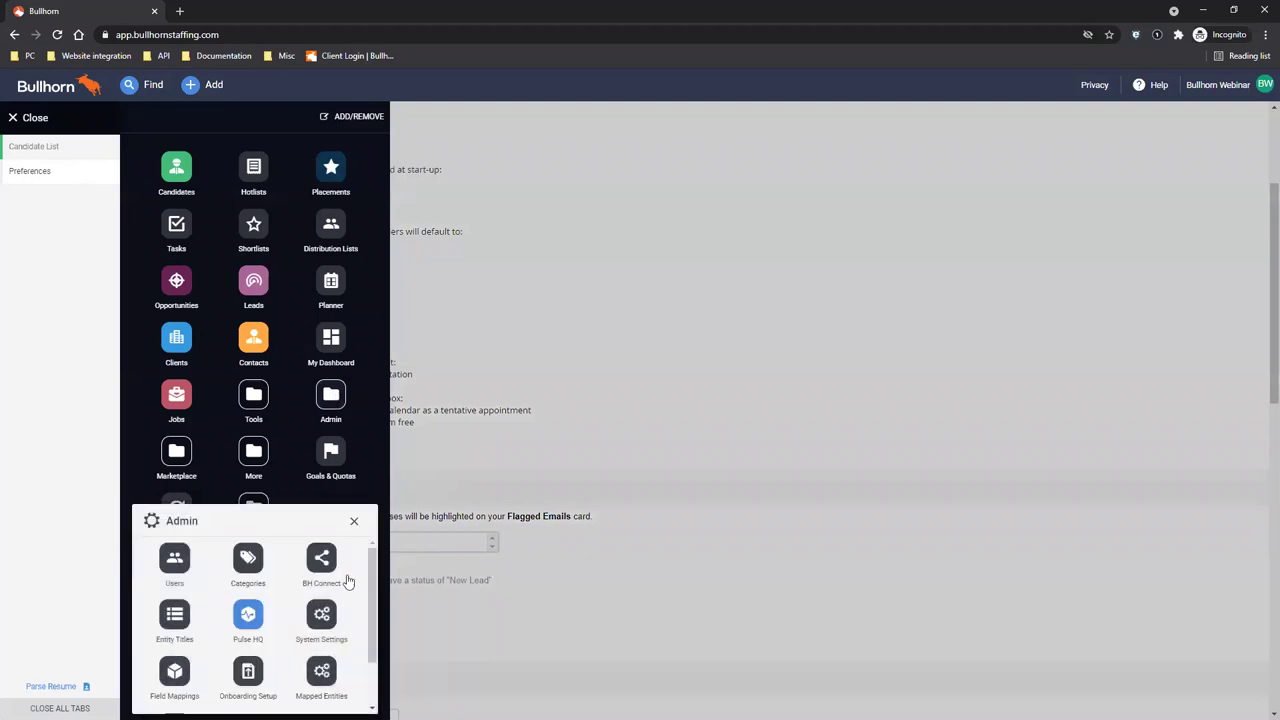
pyautogui.scroll(-1, 227, 631)
pyautogui.click(174, 666)
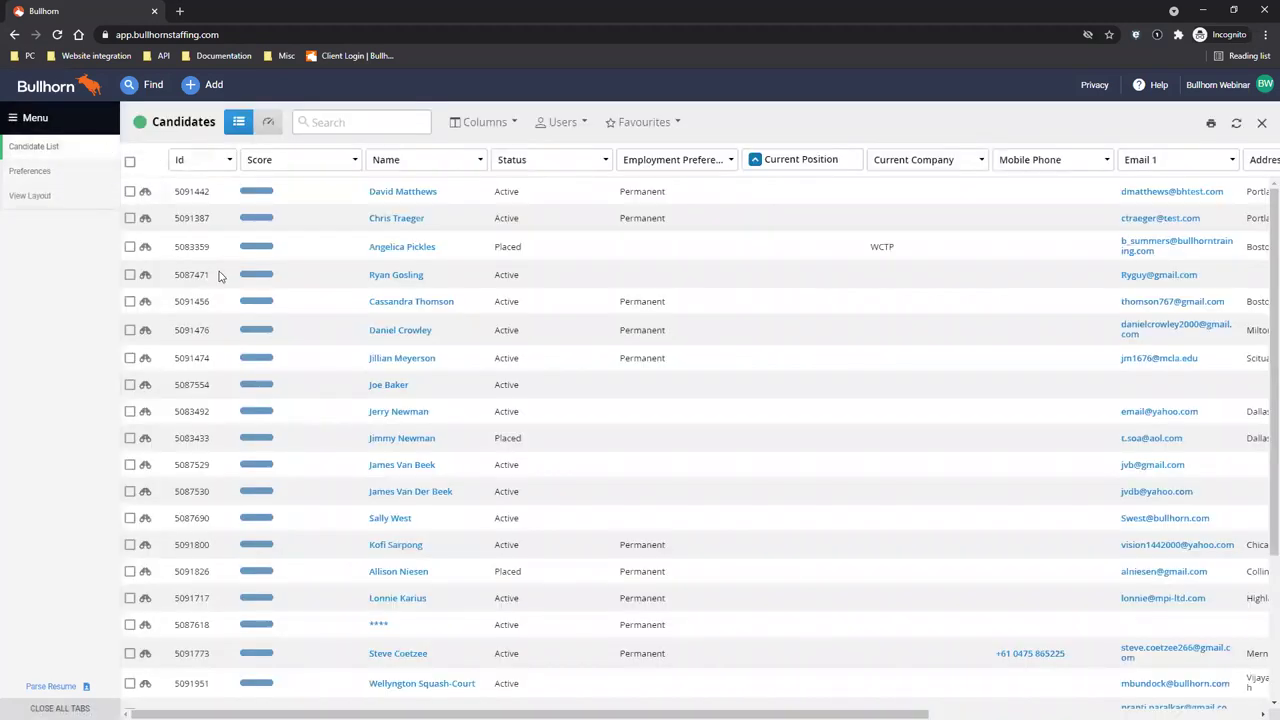
pyautogui.click(145, 193)
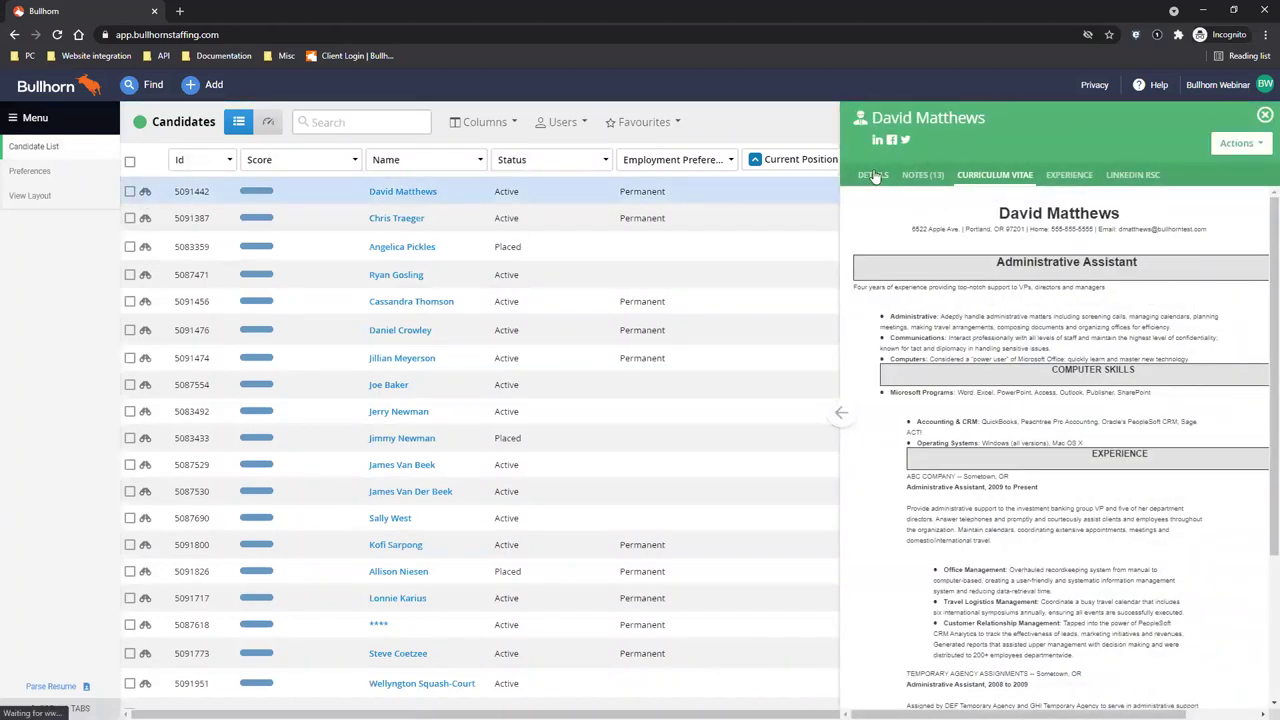
pyautogui.click(873, 176)
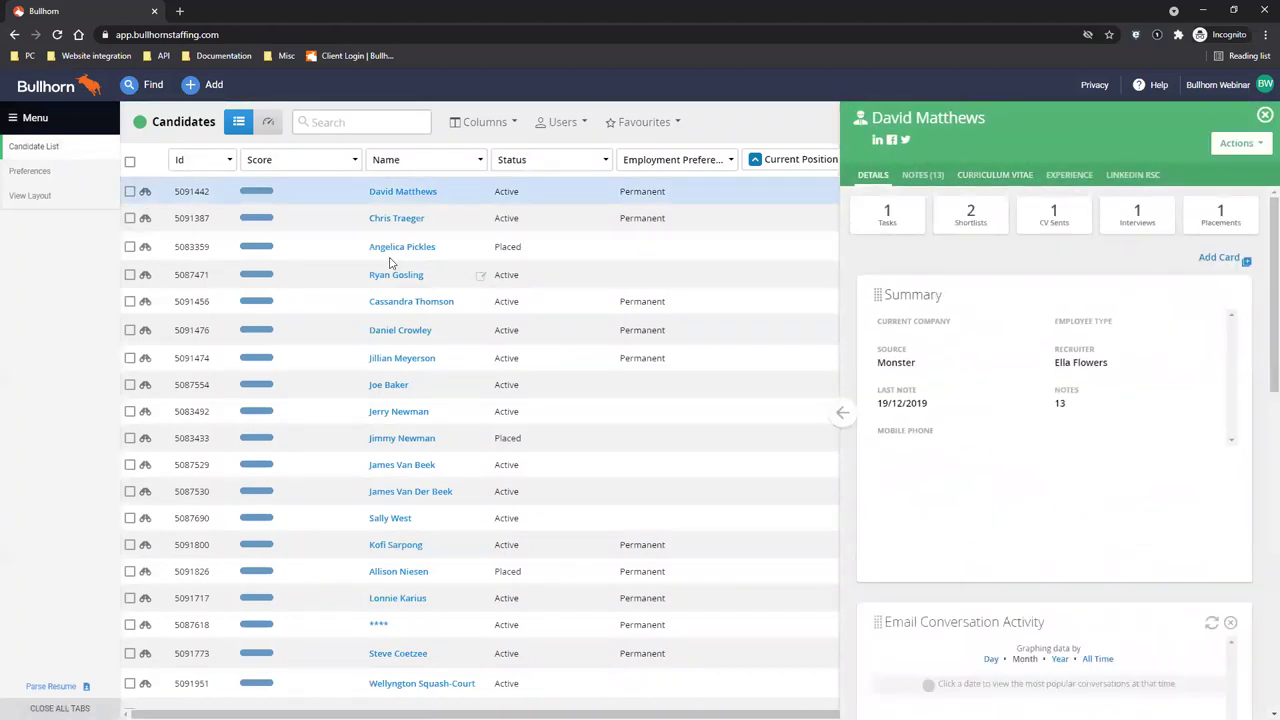
# - Choose the Candidate entity in View Layout and examine the fields included in the Slideout Details summary card
pyautogui.click(35, 196)
pyautogui.click(300, 193)
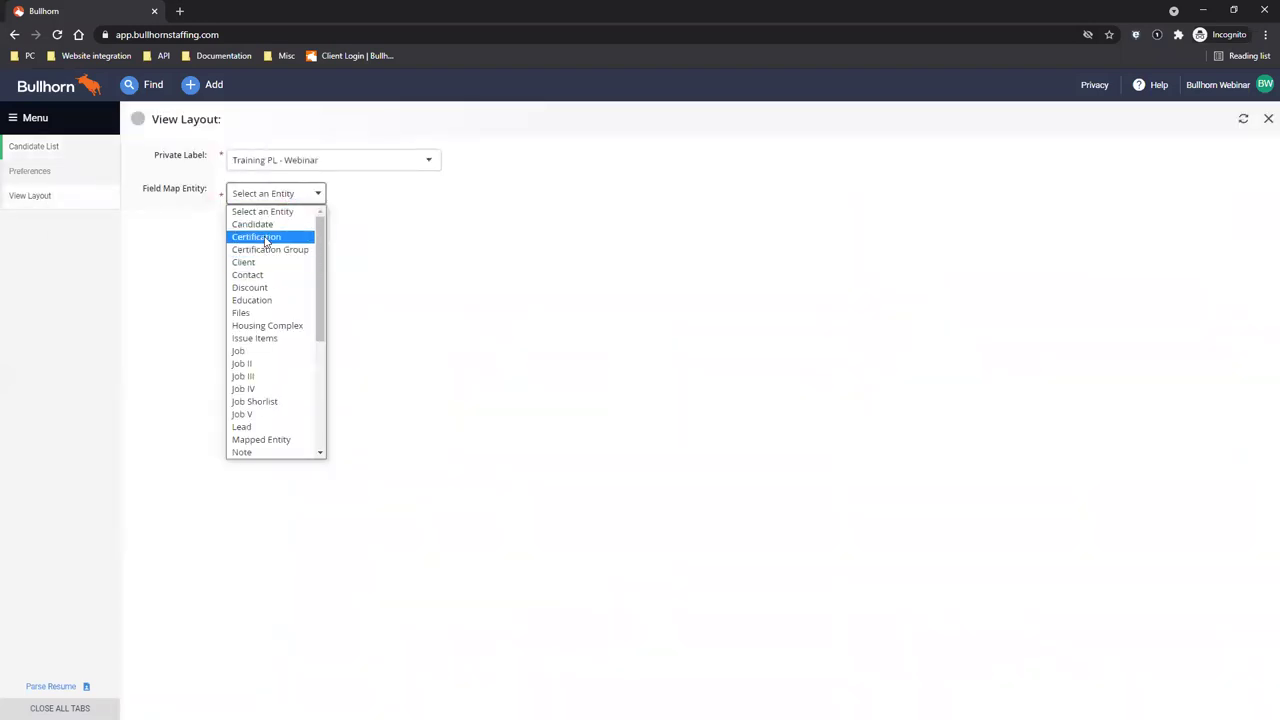
pyautogui.click(256, 224)
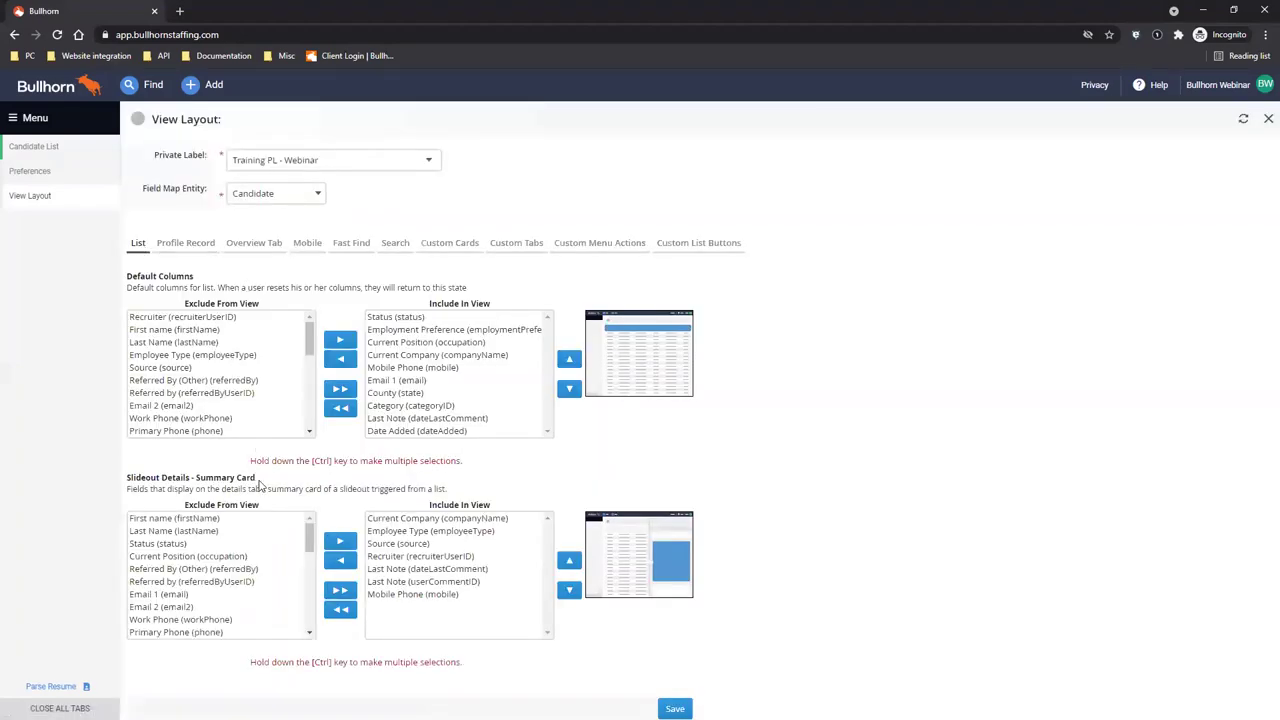
pyautogui.moveTo(258, 484); pyautogui.dragTo(127, 478)
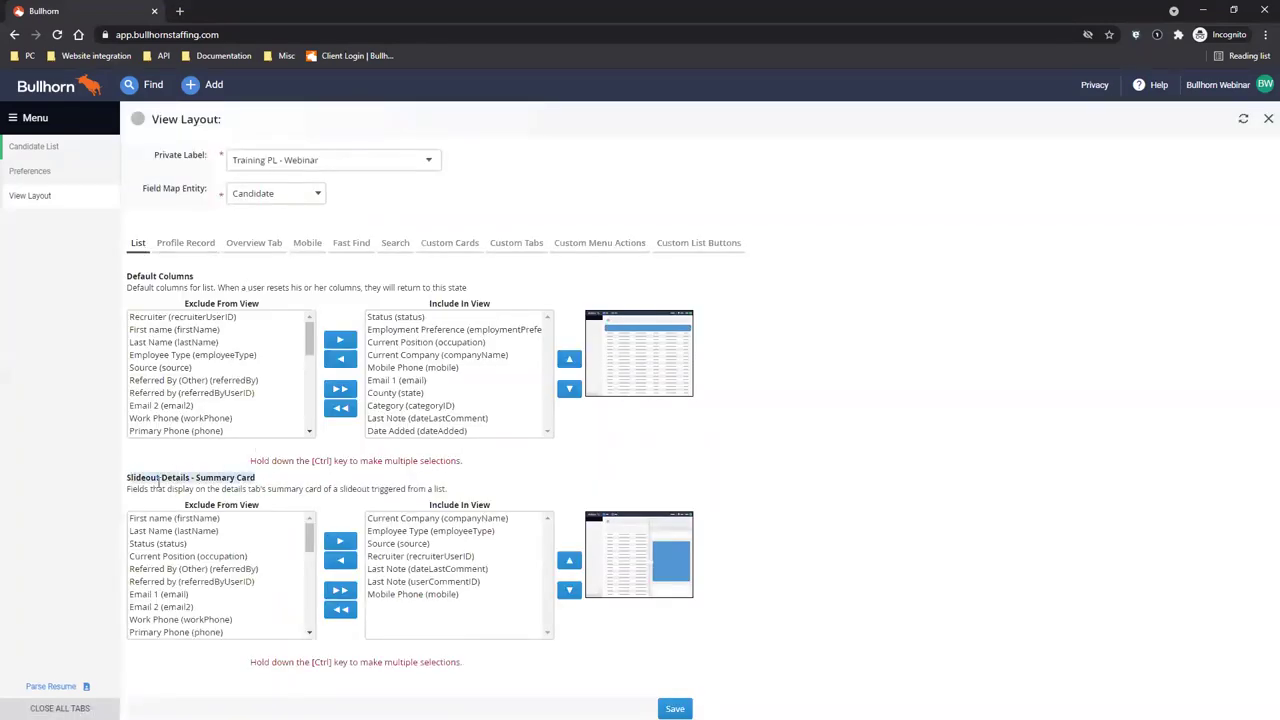
pyautogui.tripleClick(460, 504)
pyautogui.click(537, 515)
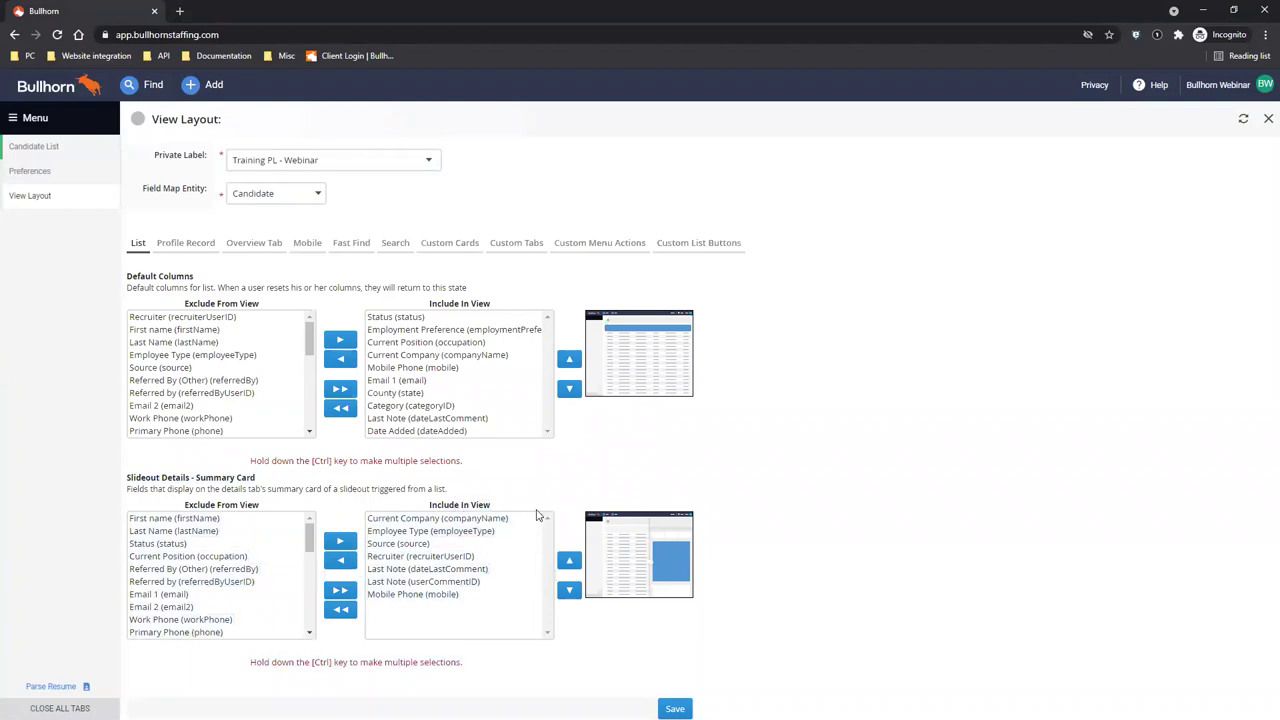